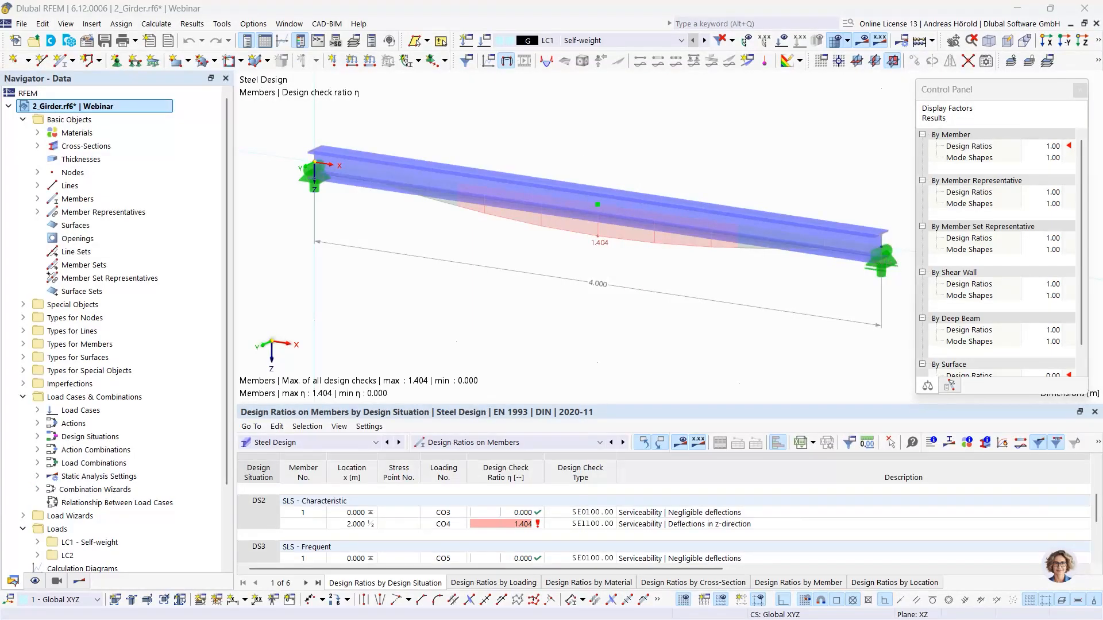
Switch to Dlubal Center and look through the Concrete Structures models of the Examples project
left_click_drag(532, 49, 466, 89)
left_click_drag(821, 80, 732, 84)
left_click(1099, 74)
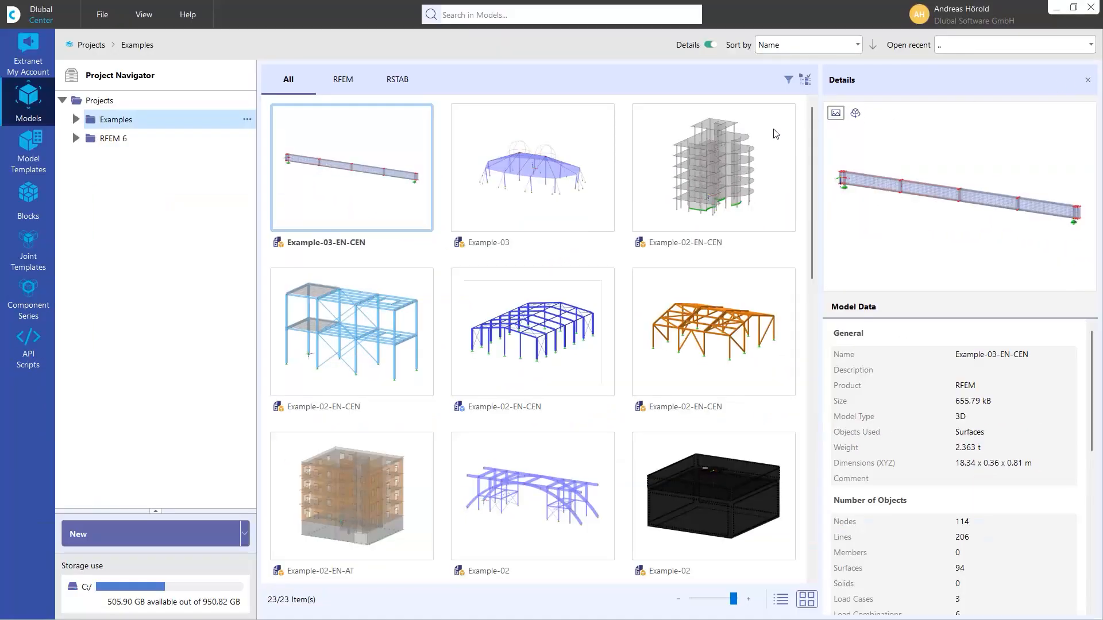
double_click(131, 123)
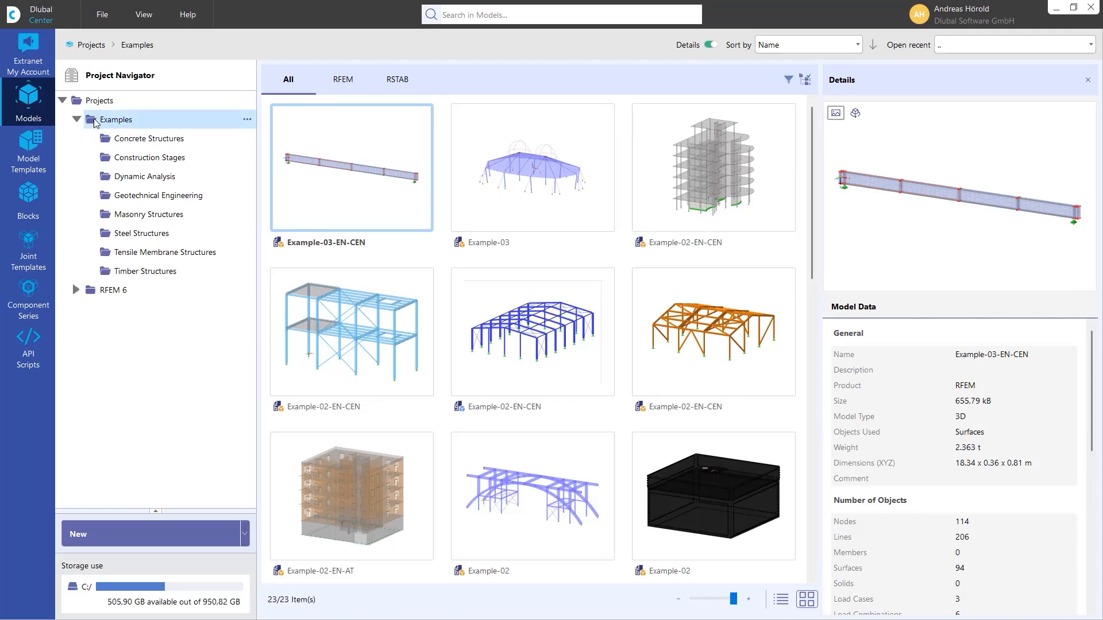
left_click(138, 141)
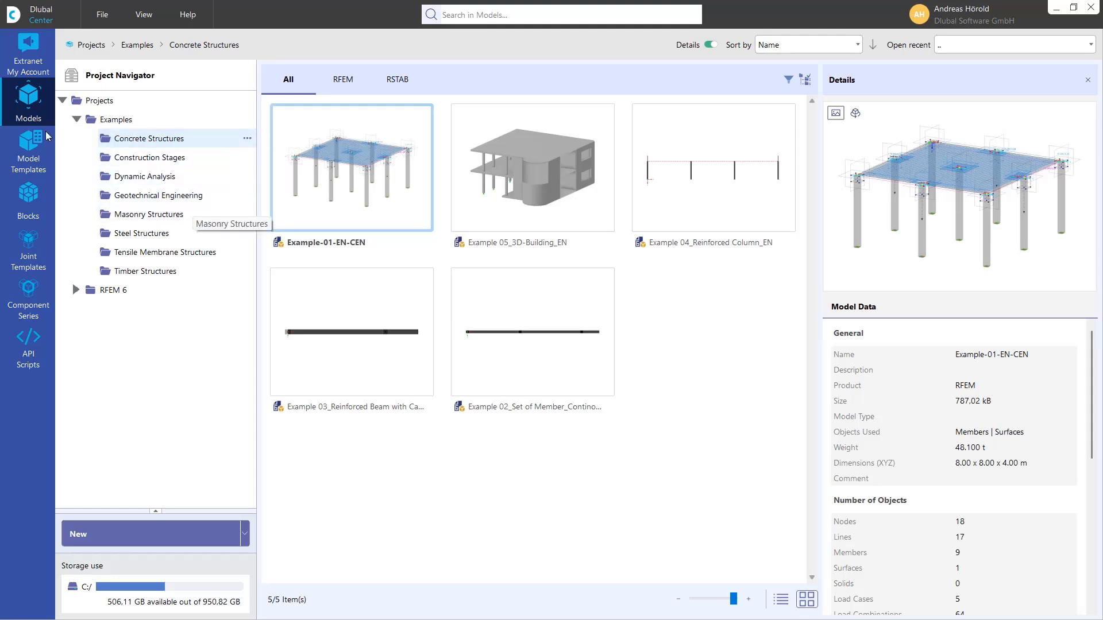
left_click(74, 120)
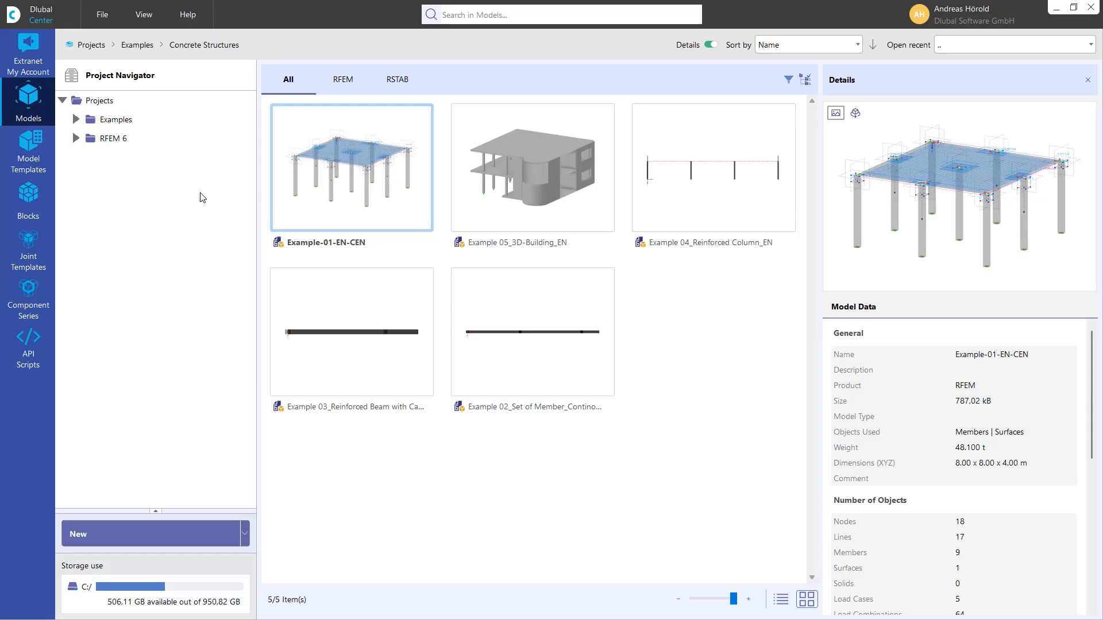
Create a new project named "Example project" directly under Projects
left_click(103, 104)
right_click(102, 104)
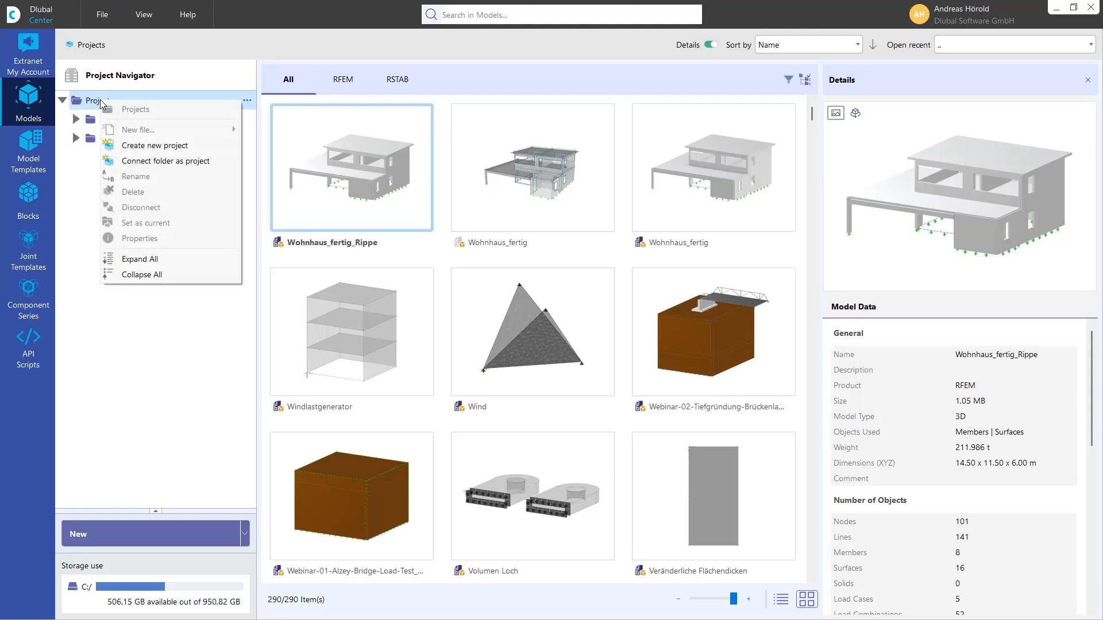
left_click(170, 146)
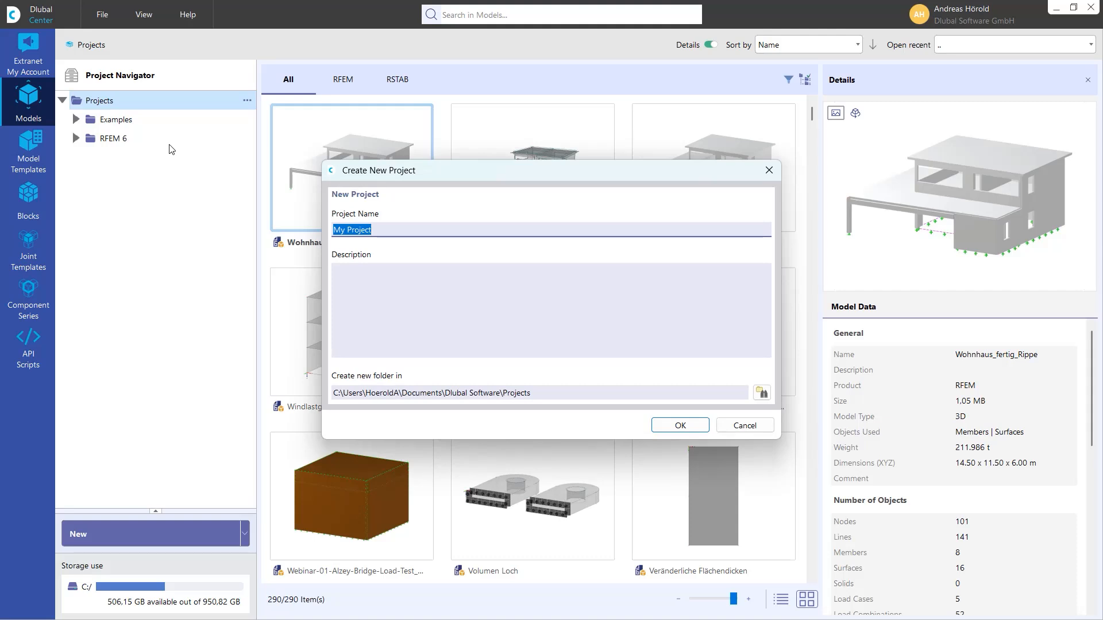
type("Example project")
left_click(681, 424)
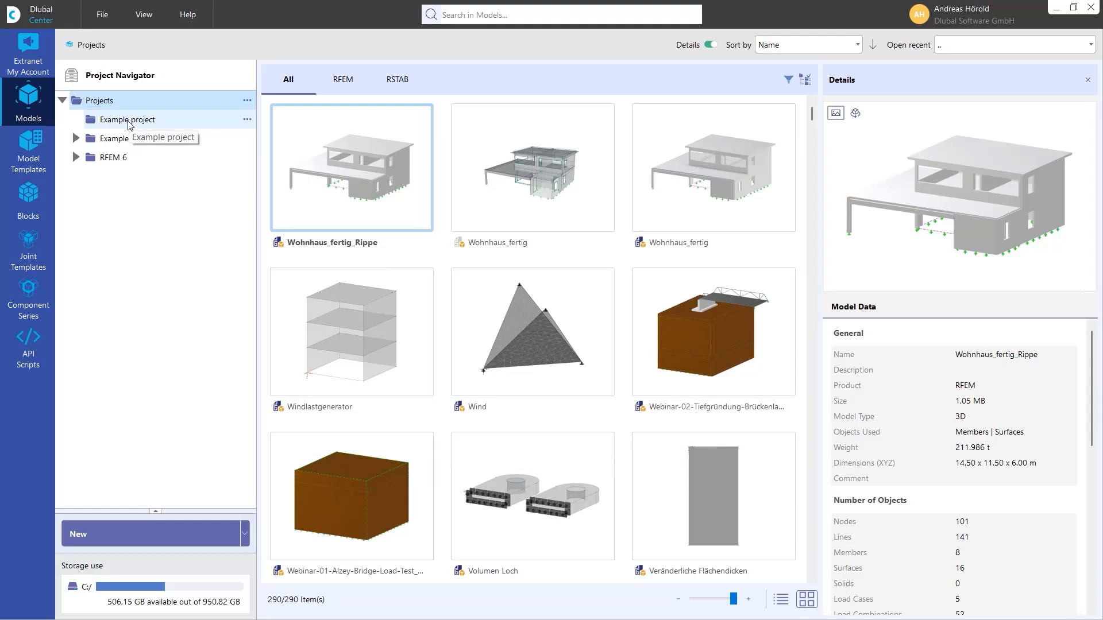
Create a subproject named "Model house 1" inside Example project
left_click(247, 119)
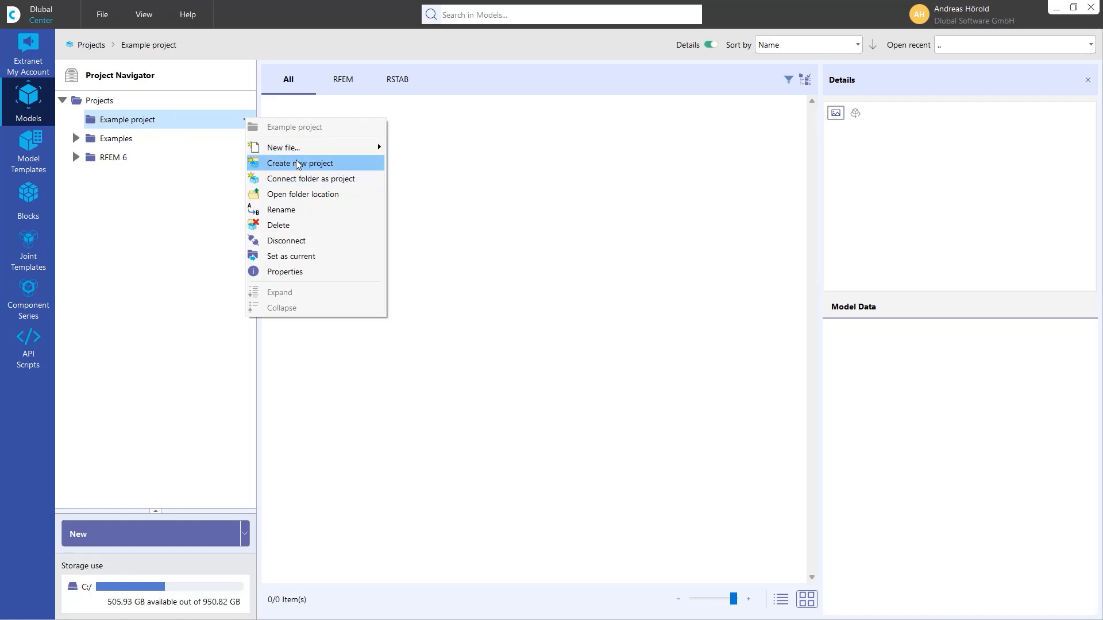
left_click(315, 164)
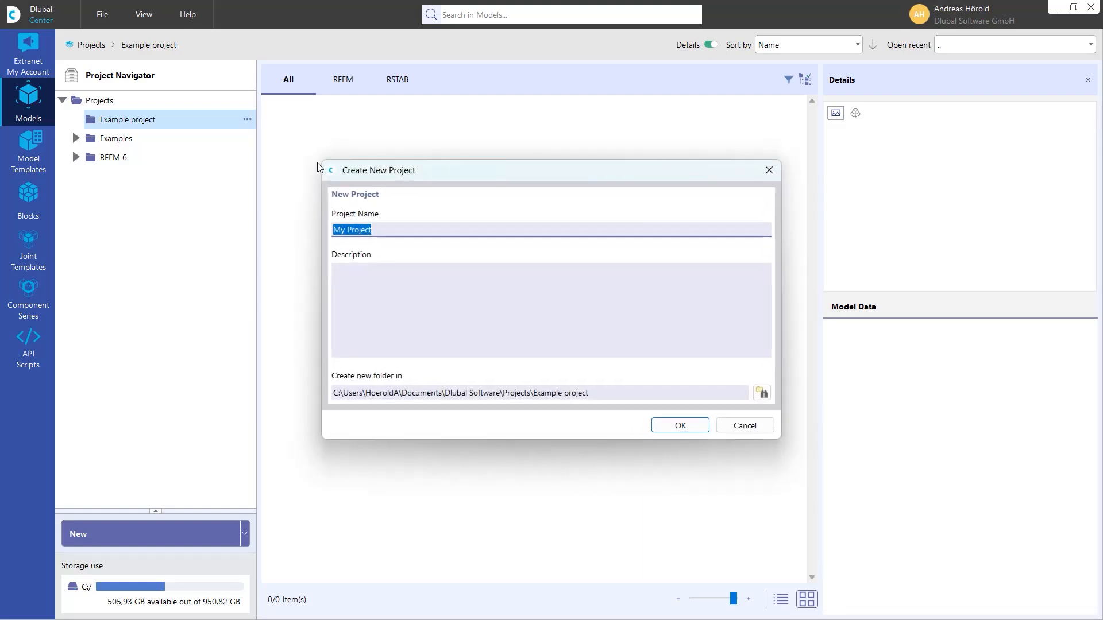
type("Model")
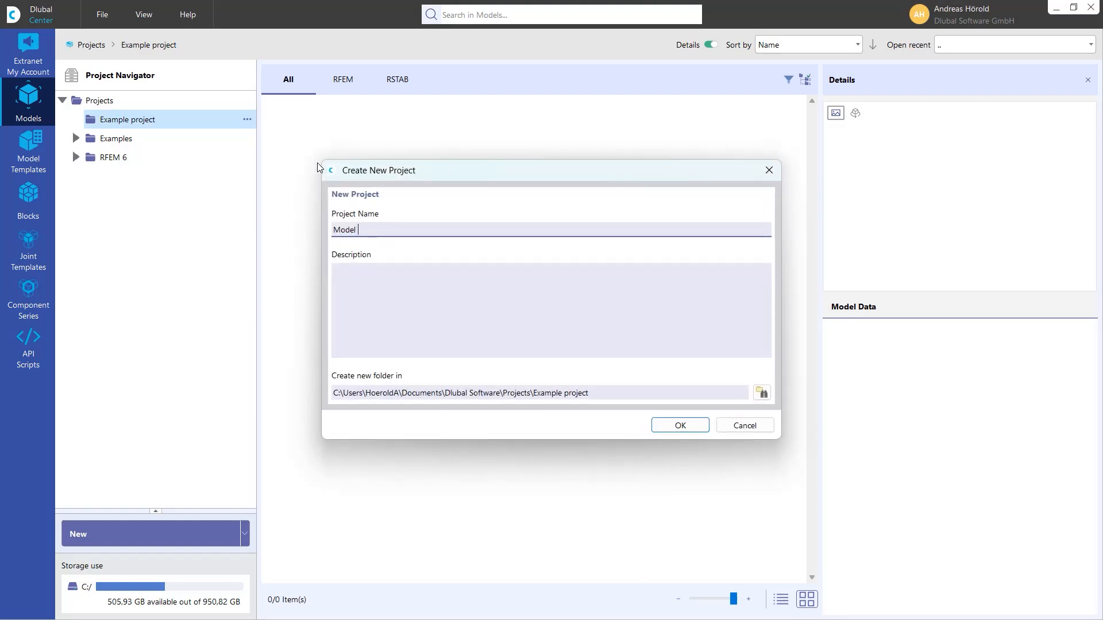
type(" house 1")
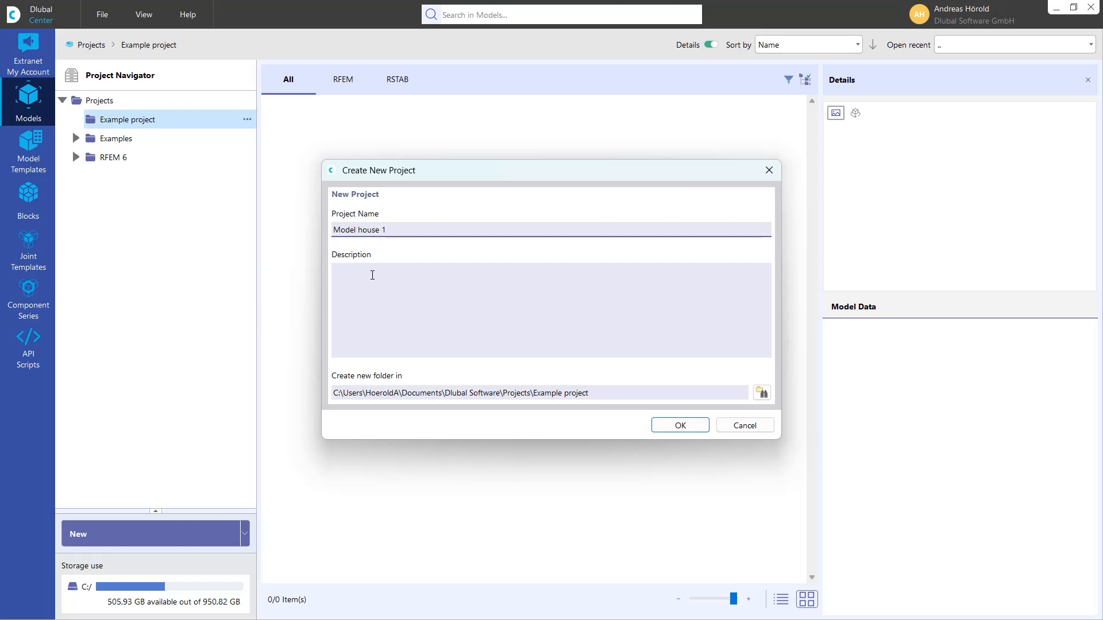
left_click(676, 426)
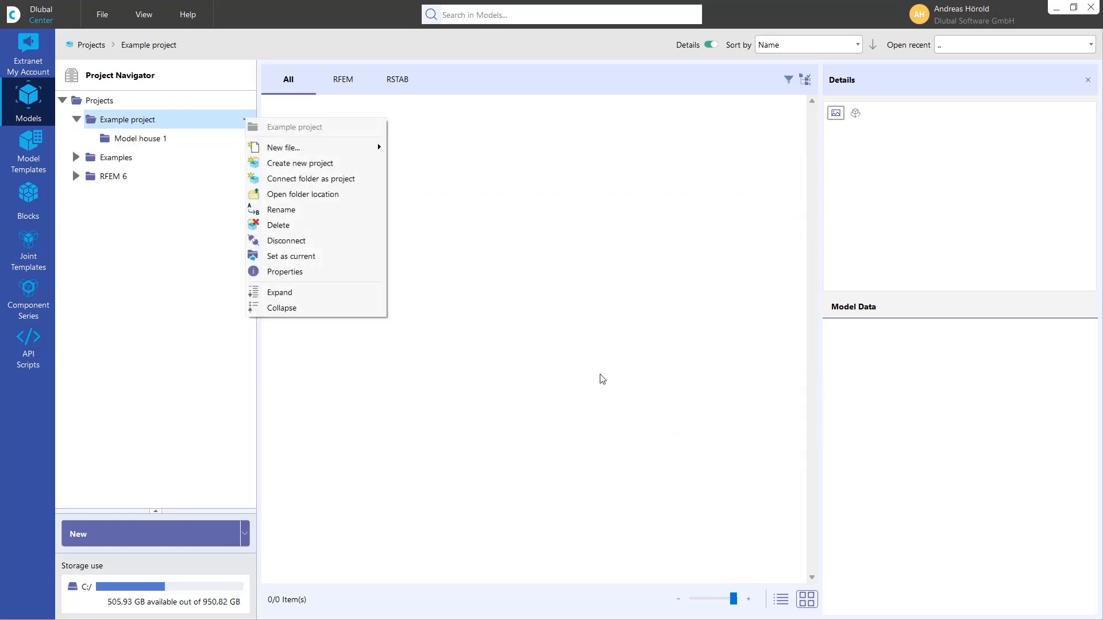
Create a new blank 3D RFEM model named "House variant 1" in the Model house 1 project
left_click(151, 139)
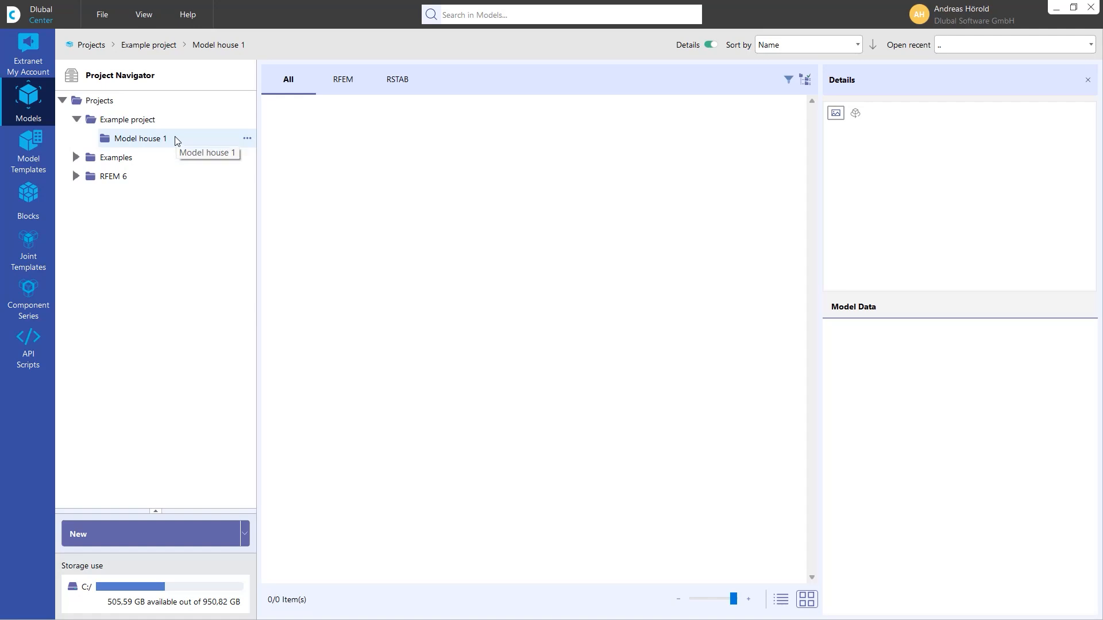
right_click(231, 138)
mouse_move(294, 175)
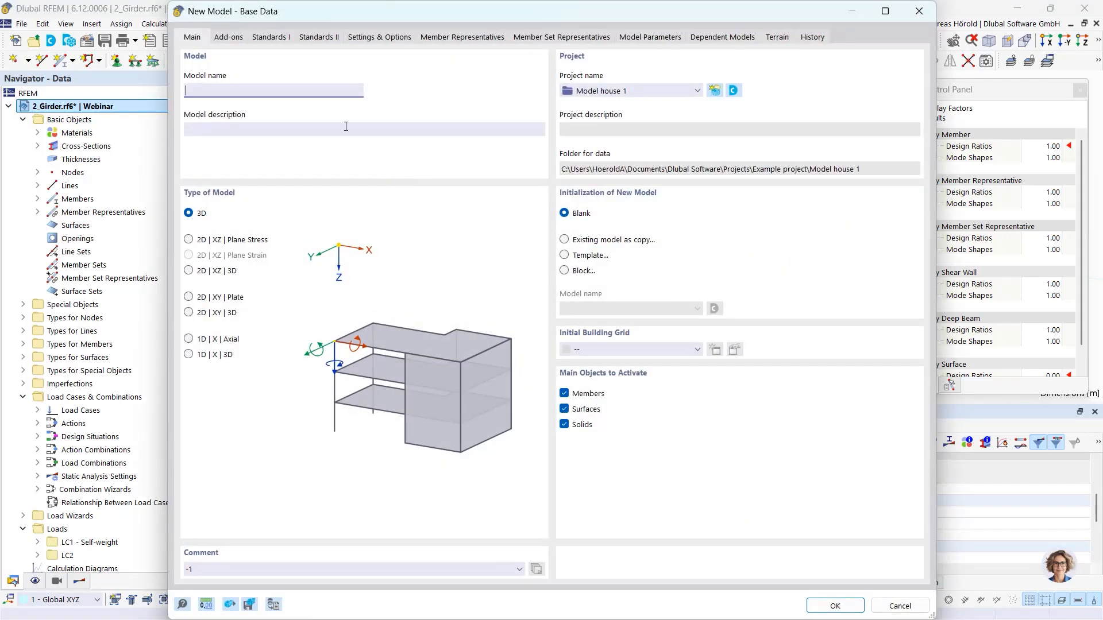
type("Hpo")
type("ouse")
type(" variant 1")
left_click(851, 607)
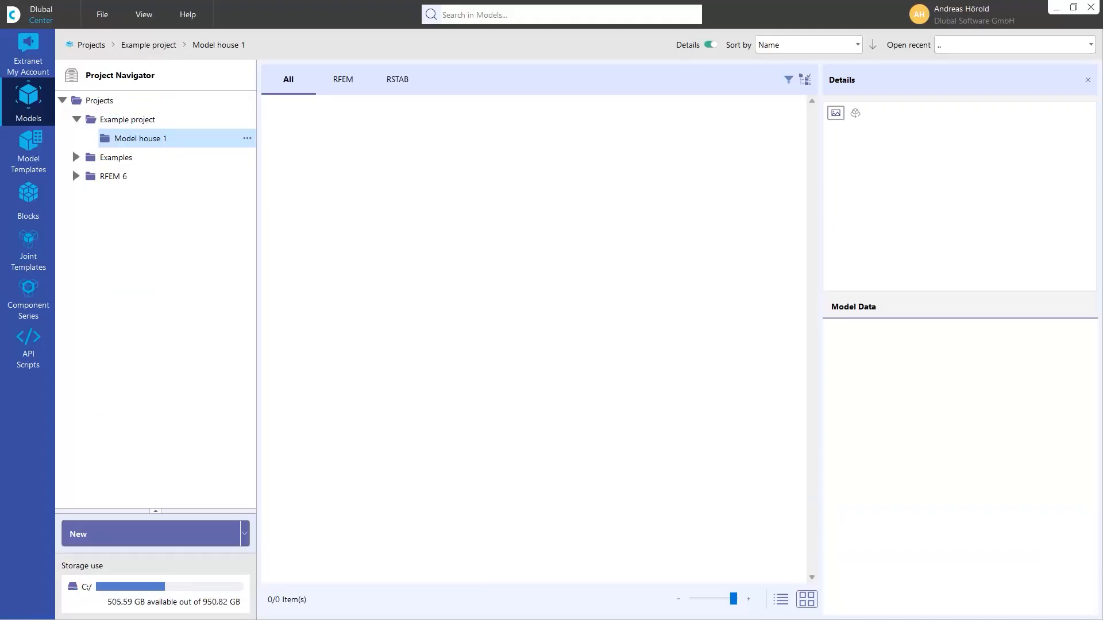
Return to Dlubal Center, show the Model house 1 models as a list, and remove its Created in Version and Created by User columns
left_click(100, 133)
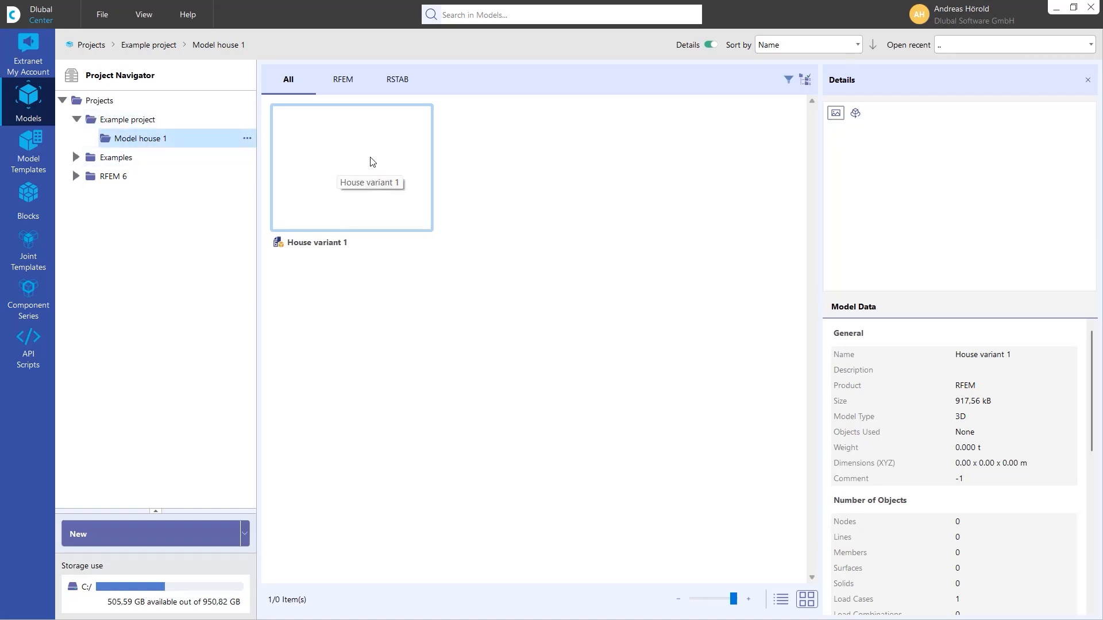
left_click(781, 600)
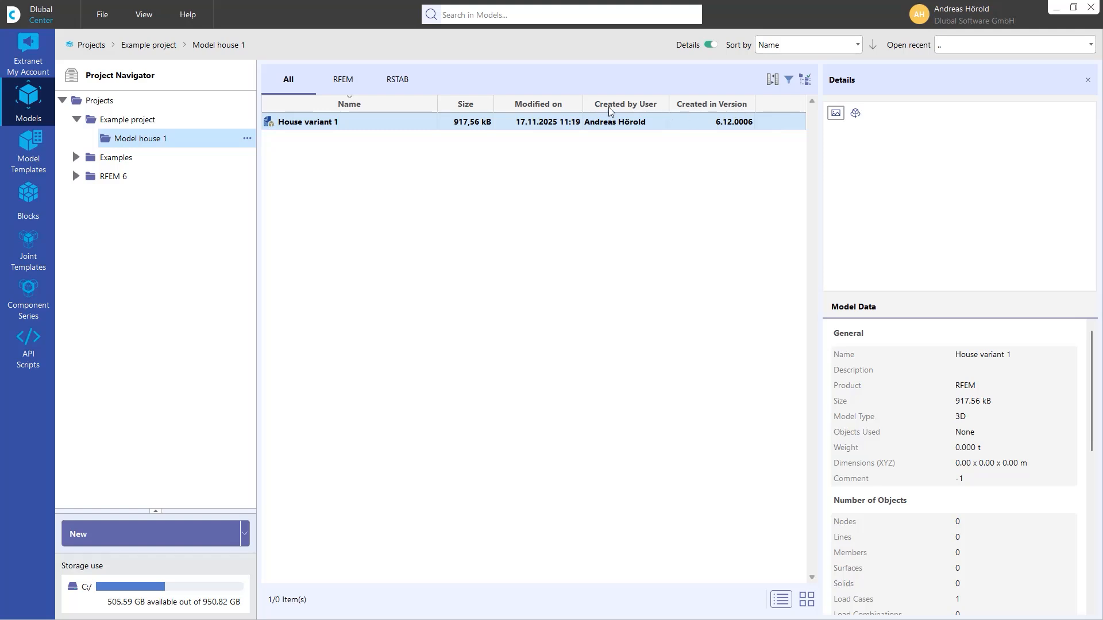
left_click(773, 79)
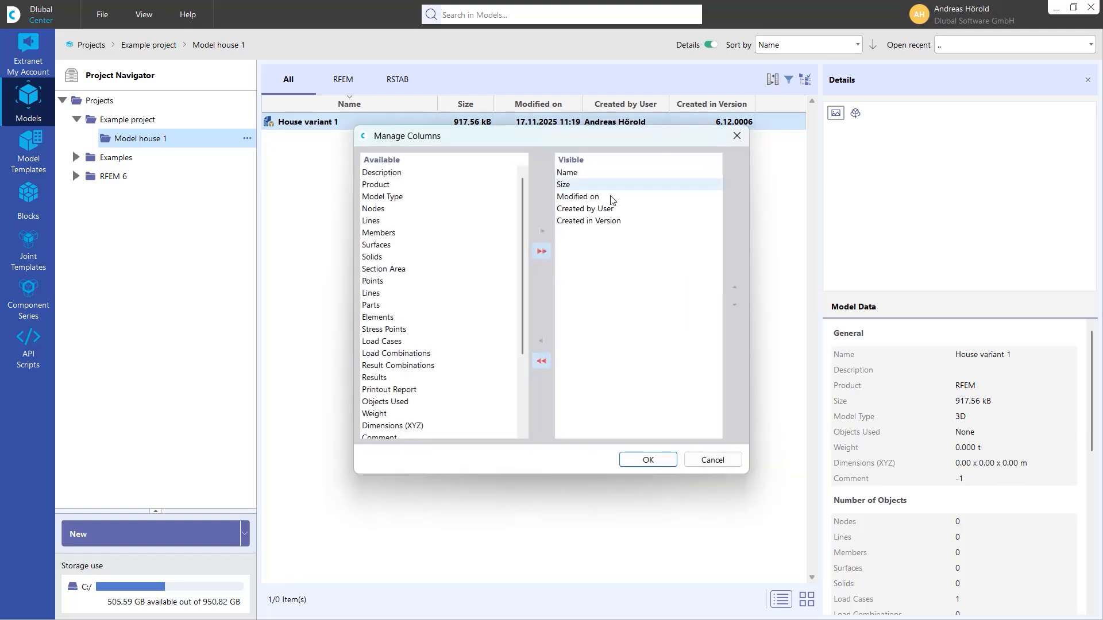
double_click(584, 223)
double_click(589, 210)
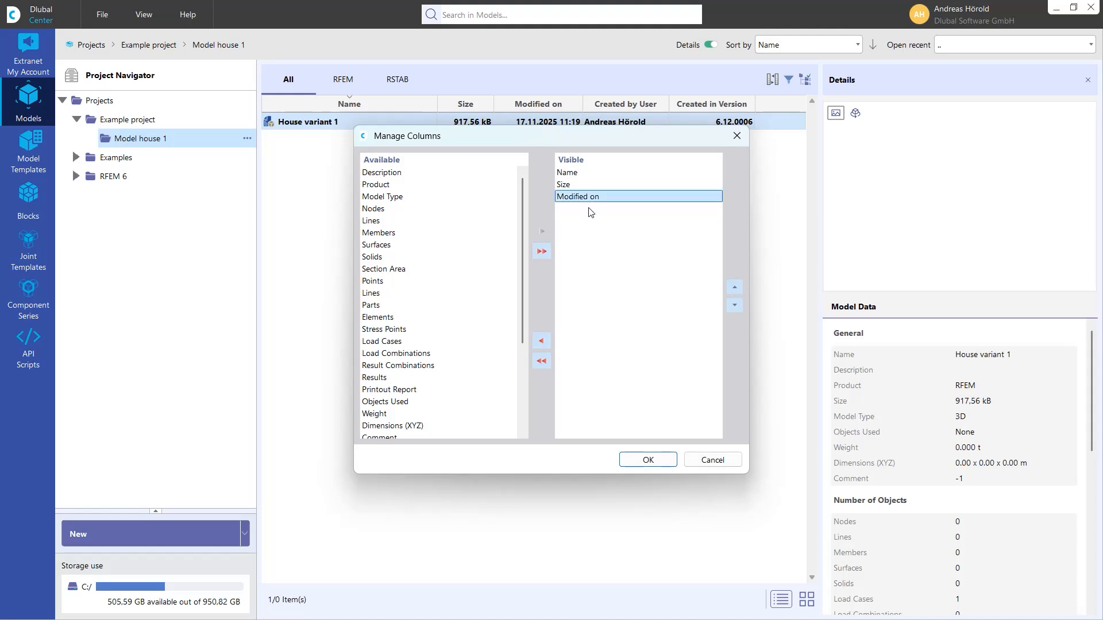
Add the Used Addons and Created by Company columns to the model list
scroll(414, 356, "down", 4)
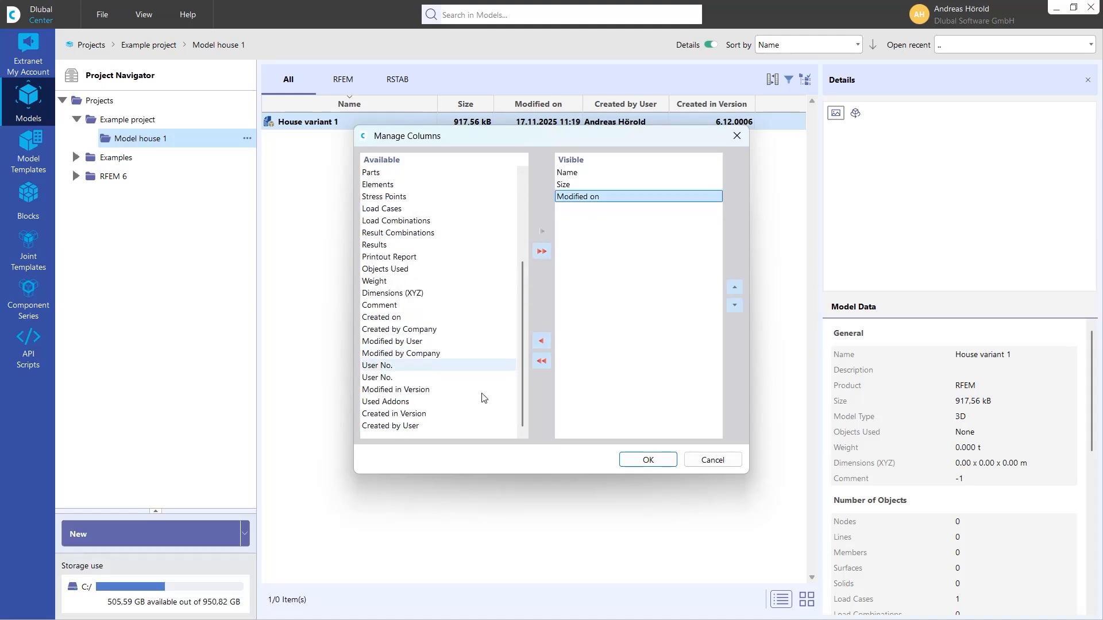
double_click(393, 404)
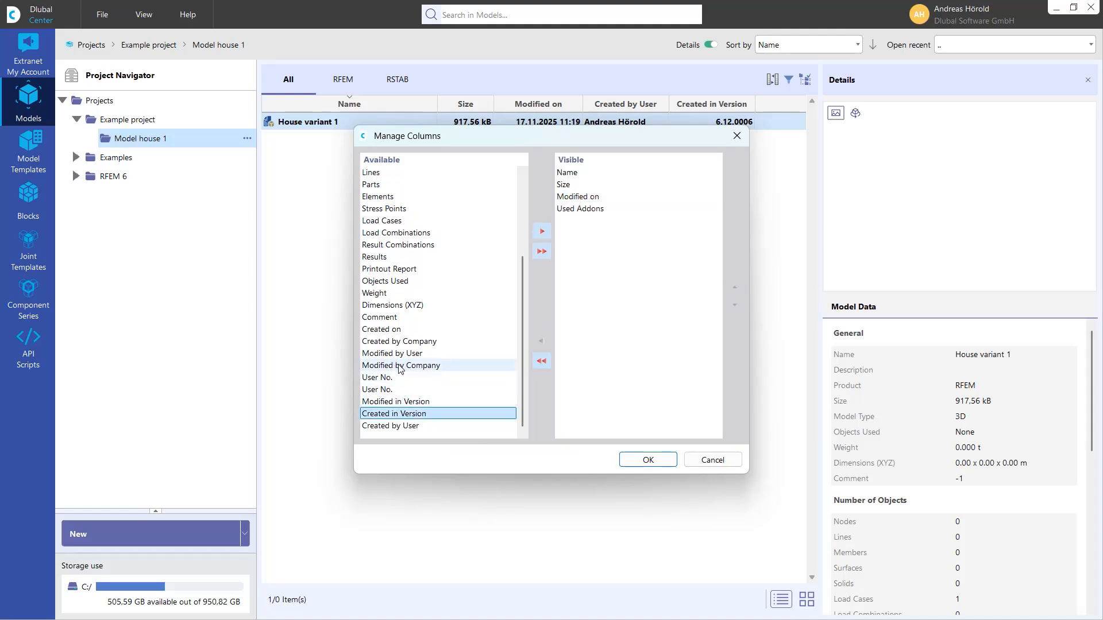
double_click(400, 341)
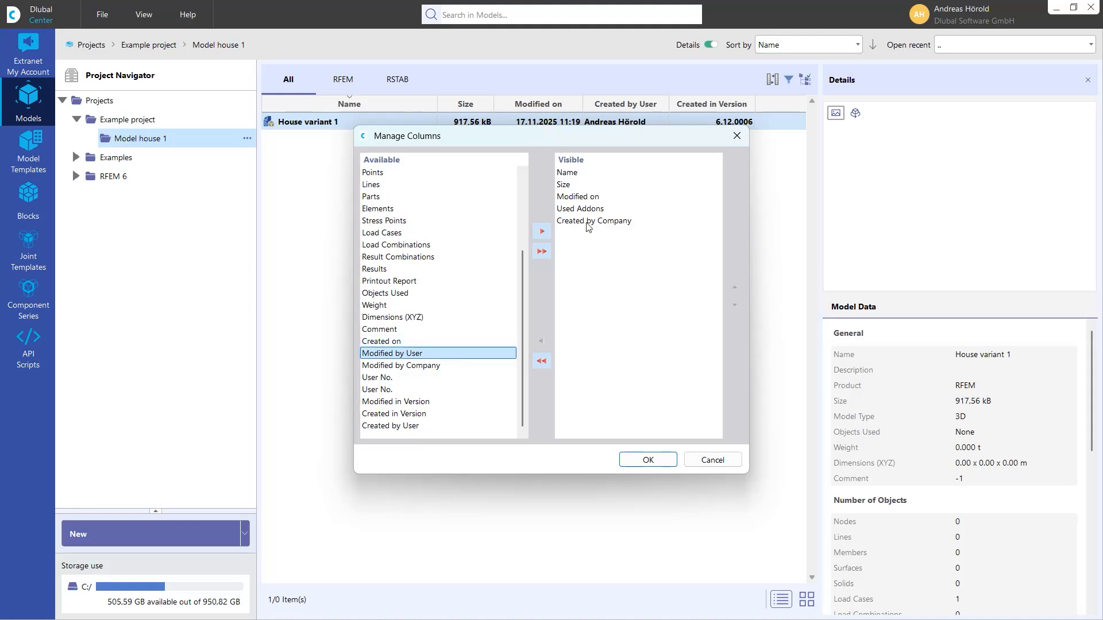
scroll(385, 264, "up", 3)
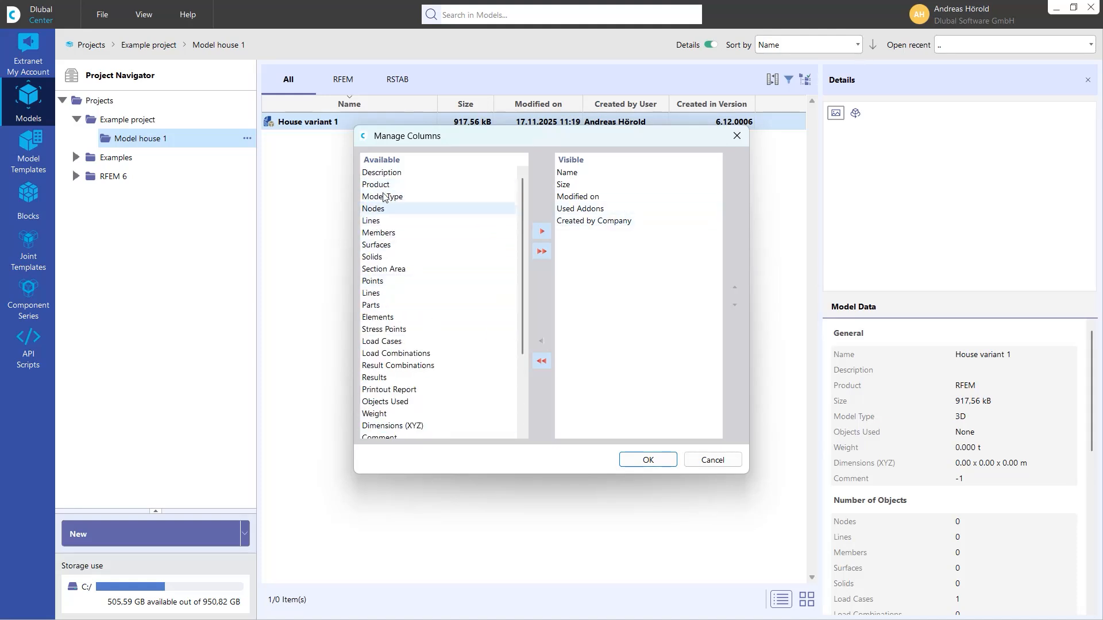
left_click(647, 460)
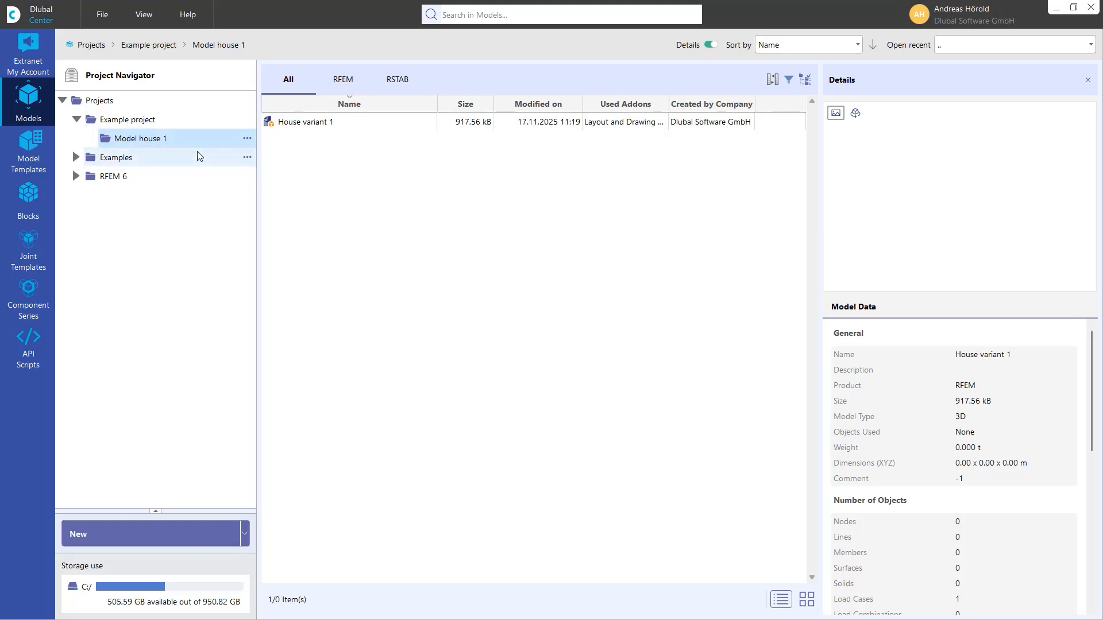
Open the folder location of Example project in File Explorer
left_click(143, 120)
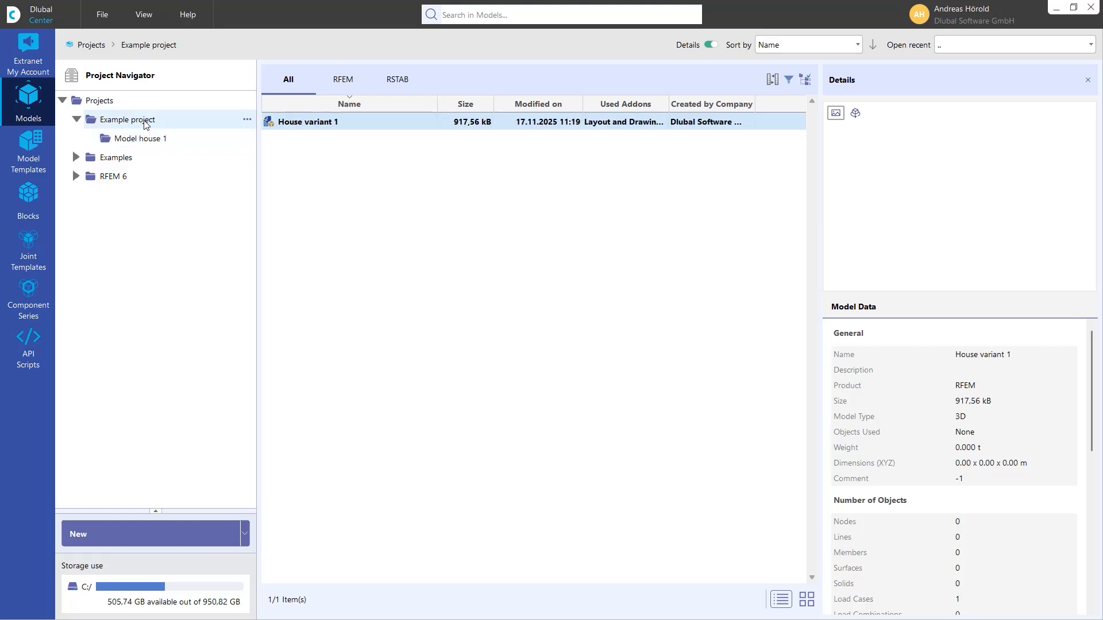
right_click(207, 119)
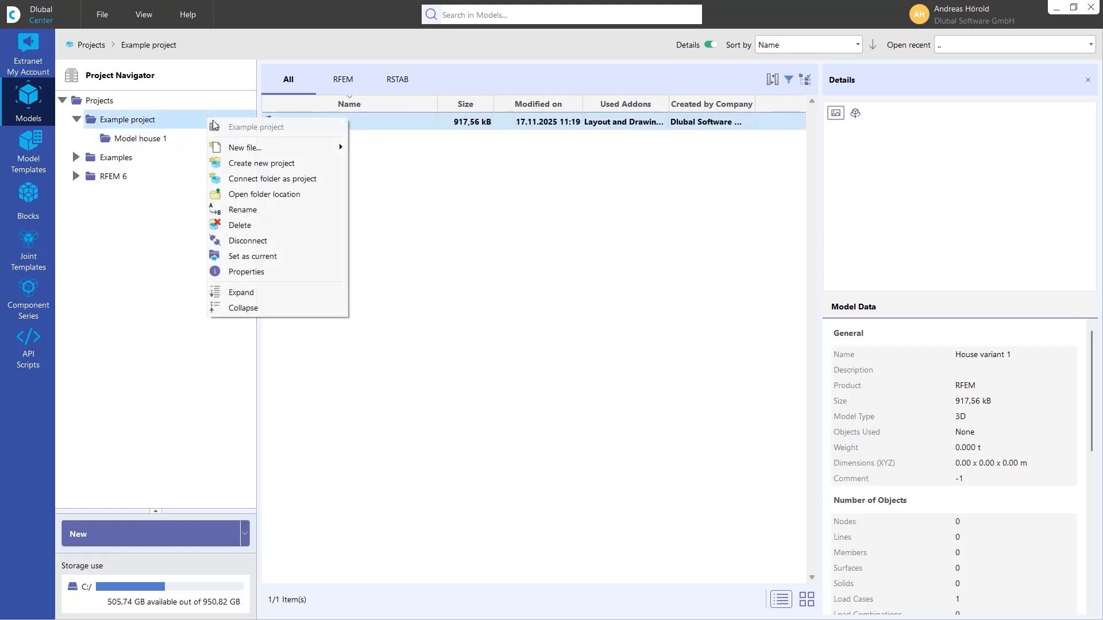
left_click(274, 195)
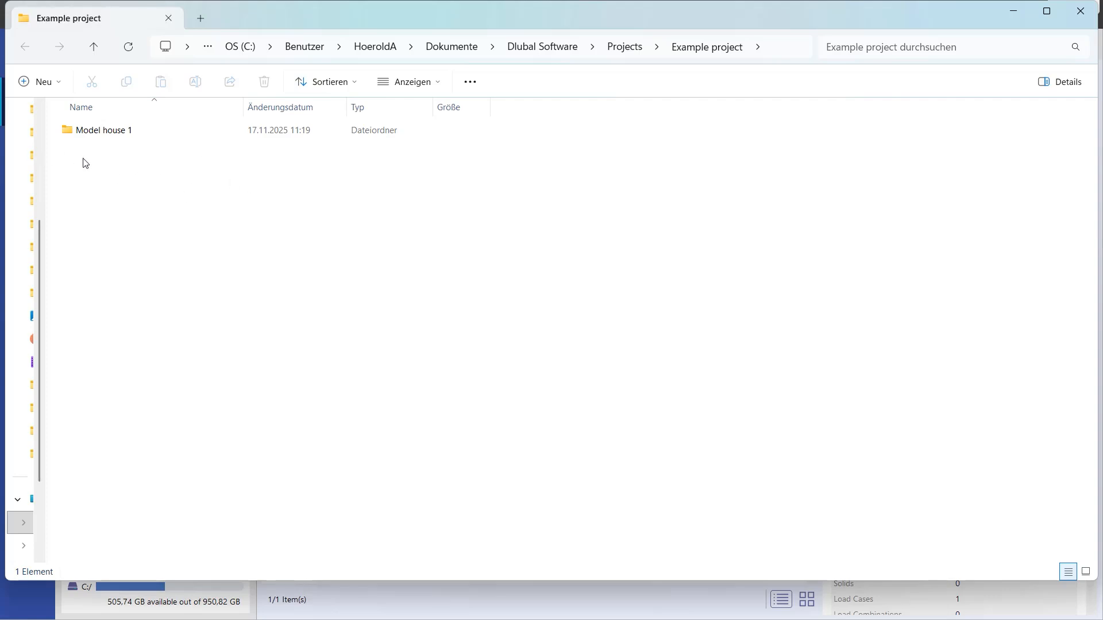
Create a new folder named "Model house 2" inside the Example project folder
right_click(114, 166)
mouse_move(209, 253)
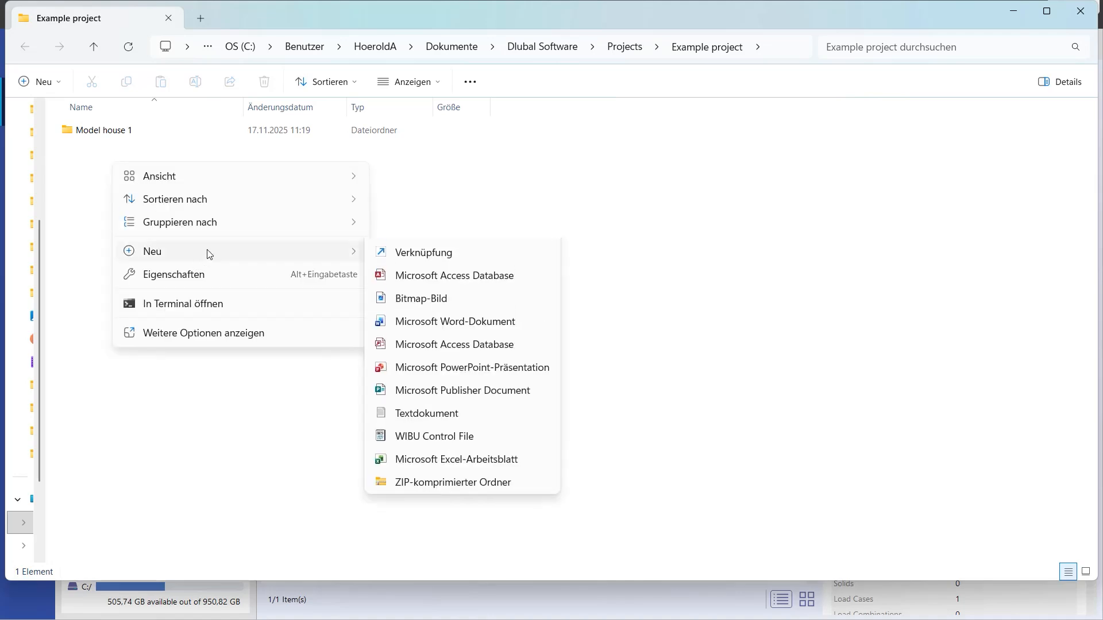
left_click(405, 252)
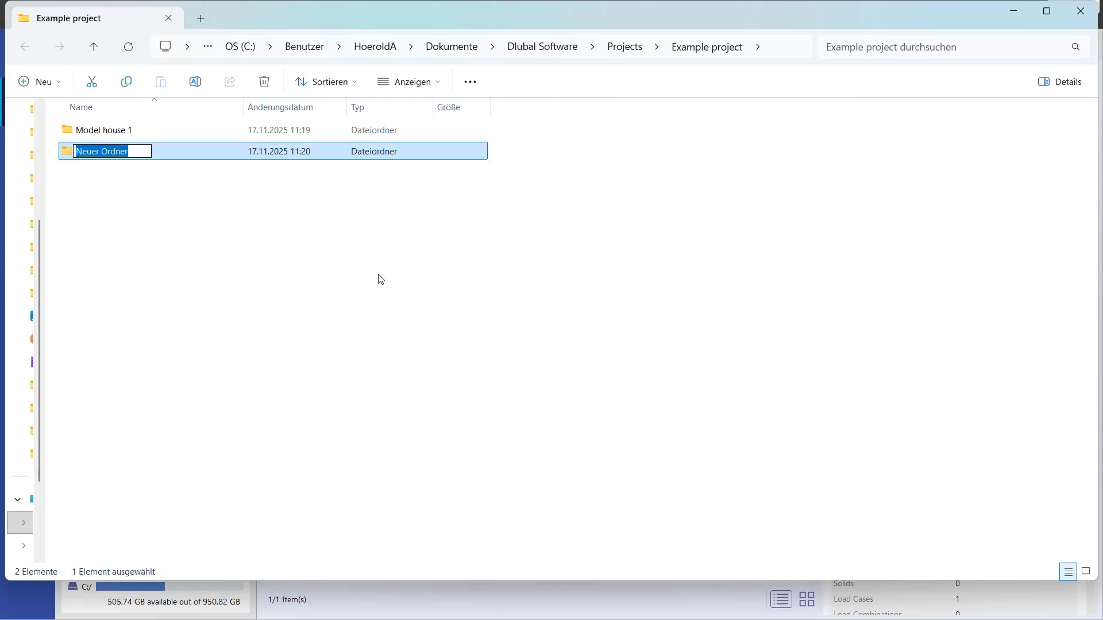
type("Mo")
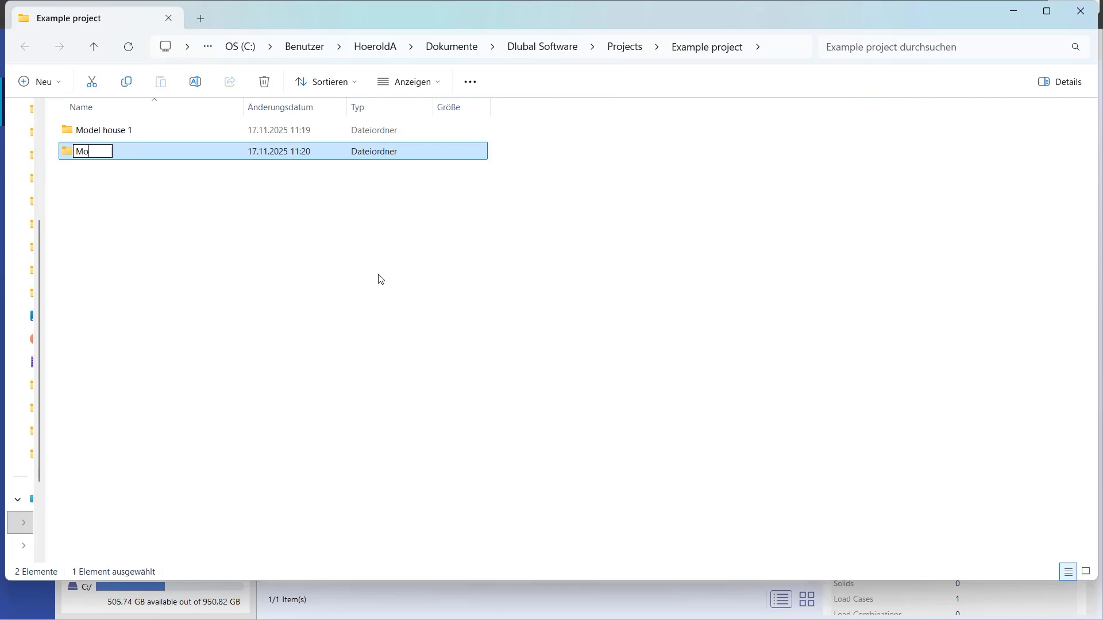
type("del house 2")
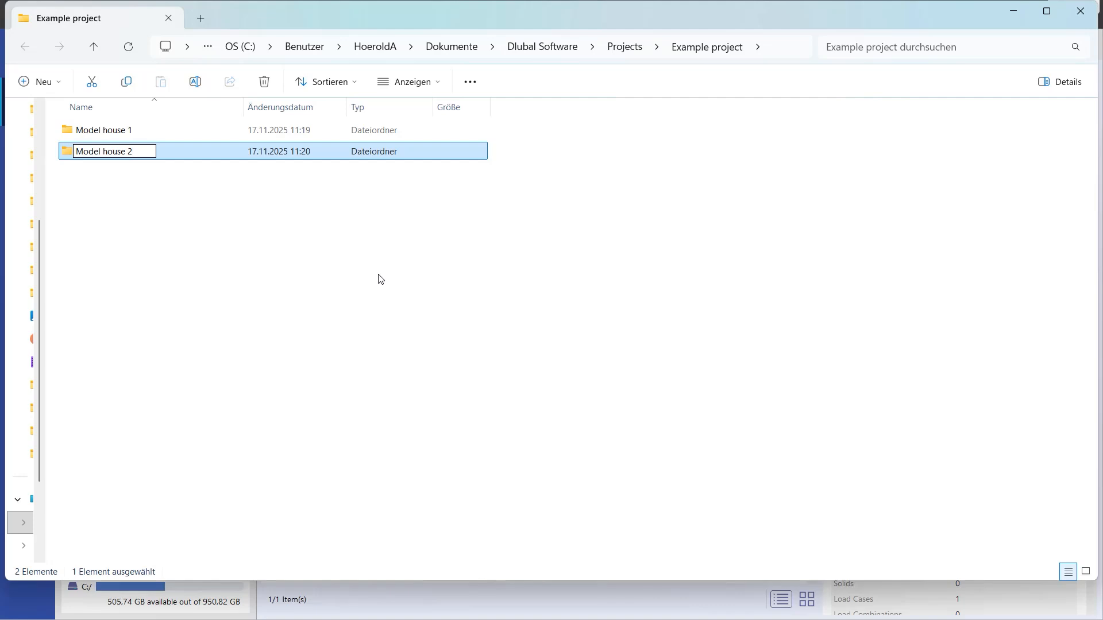
left_click(299, 241)
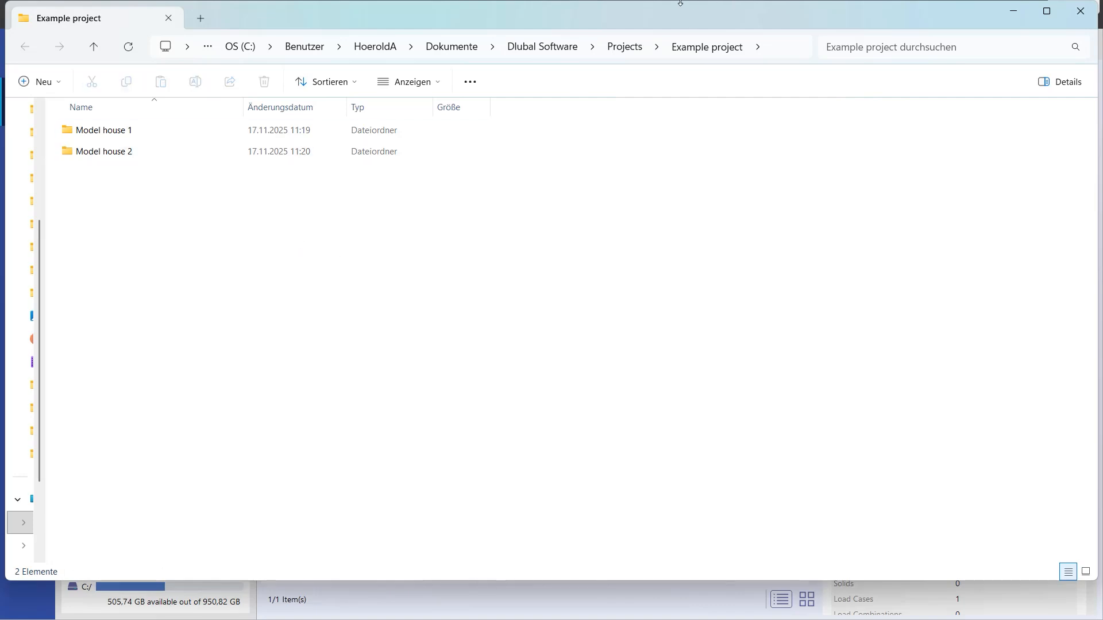
Arrange the Example project folder window and the Dlubal Center window one below the other so both stay visible
left_click_drag(681, 3, 687, 420)
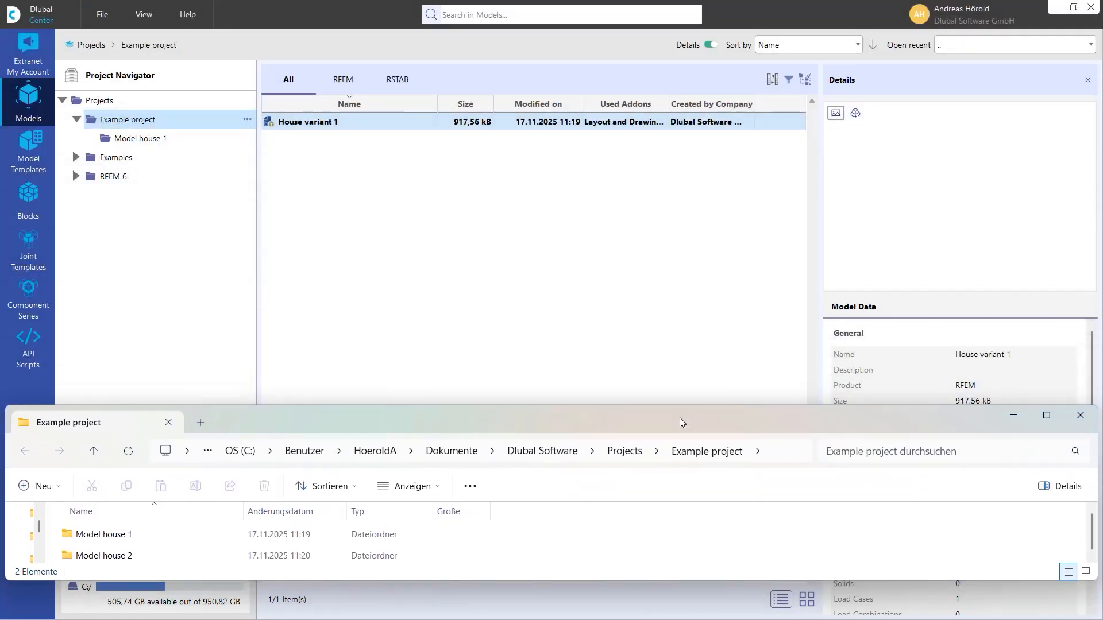
left_click(1071, 9)
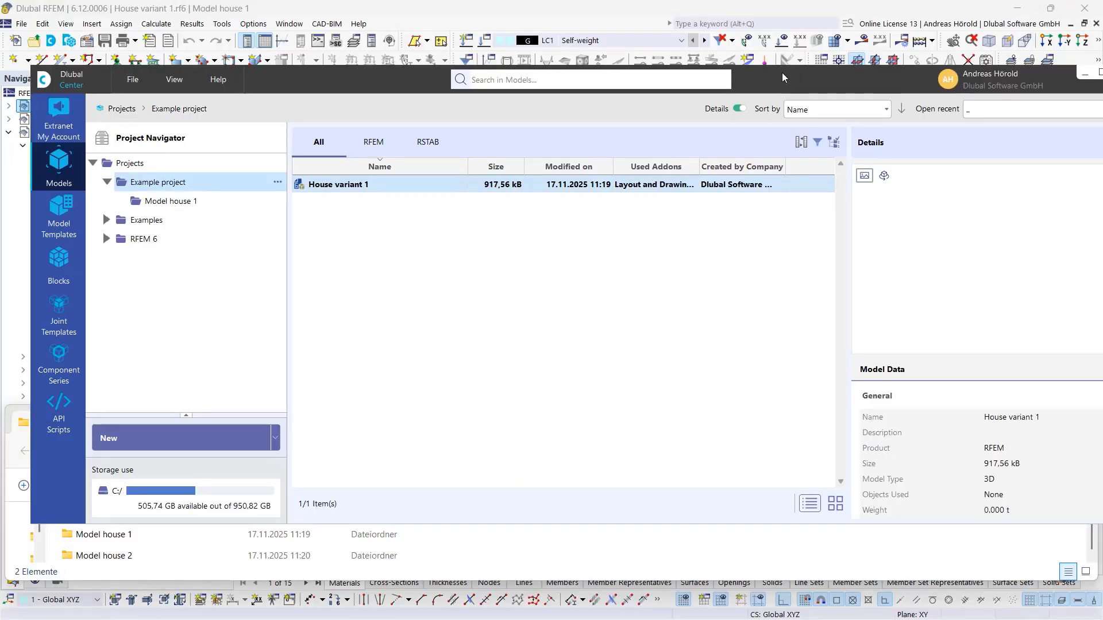
left_click_drag(781, 72, 750, 6)
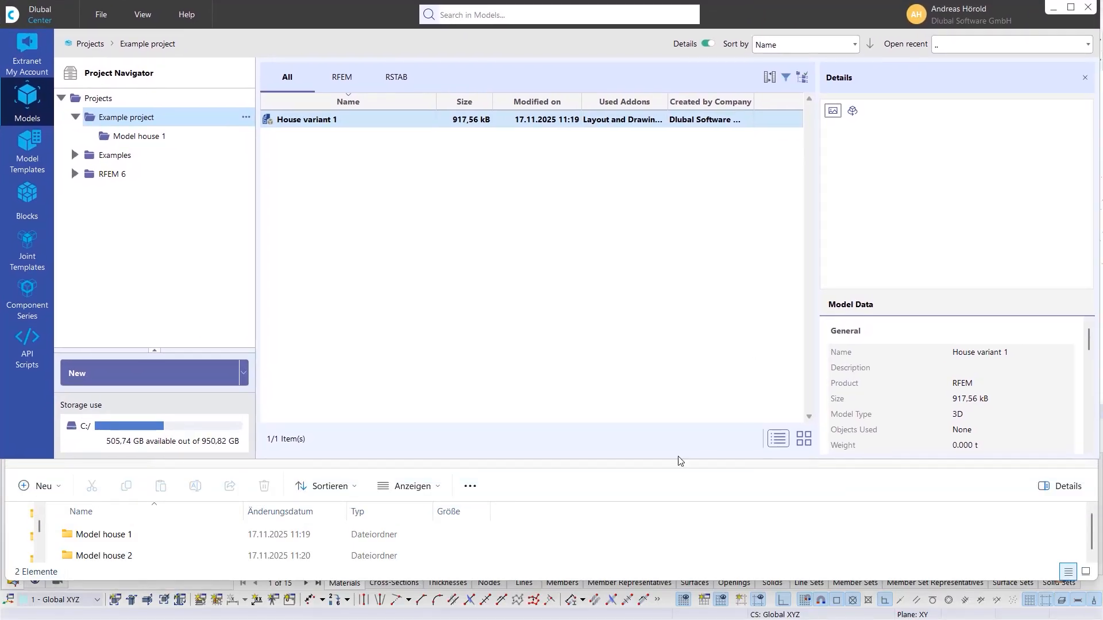
Connect the "Model house 2" folder as a project under Example project, keeping its name
left_click(551, 484)
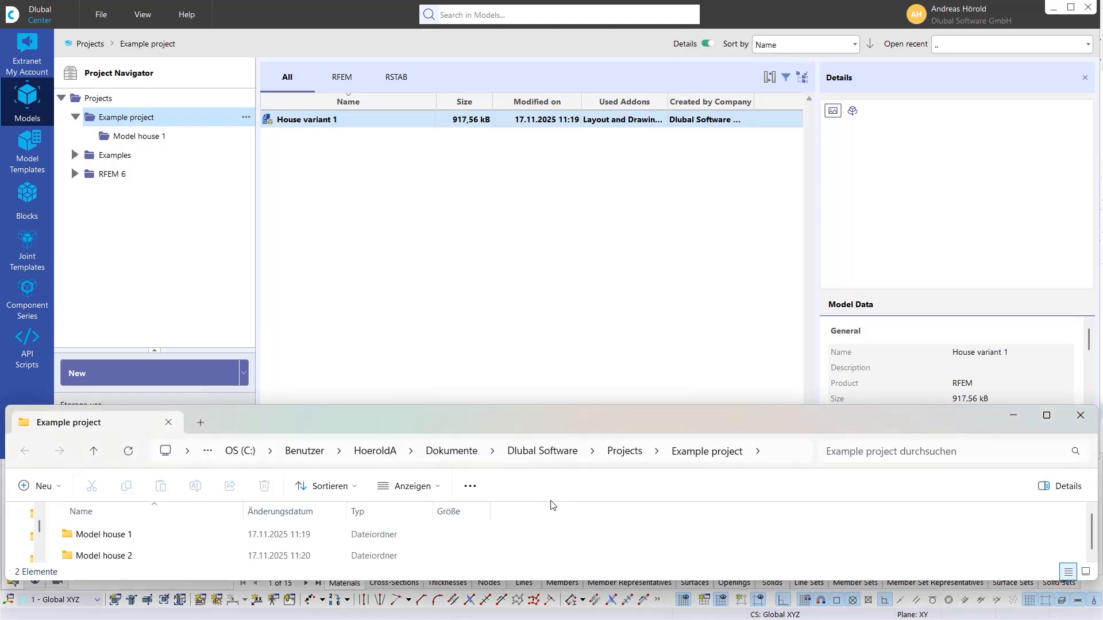
left_click_drag(560, 411, 560, 446)
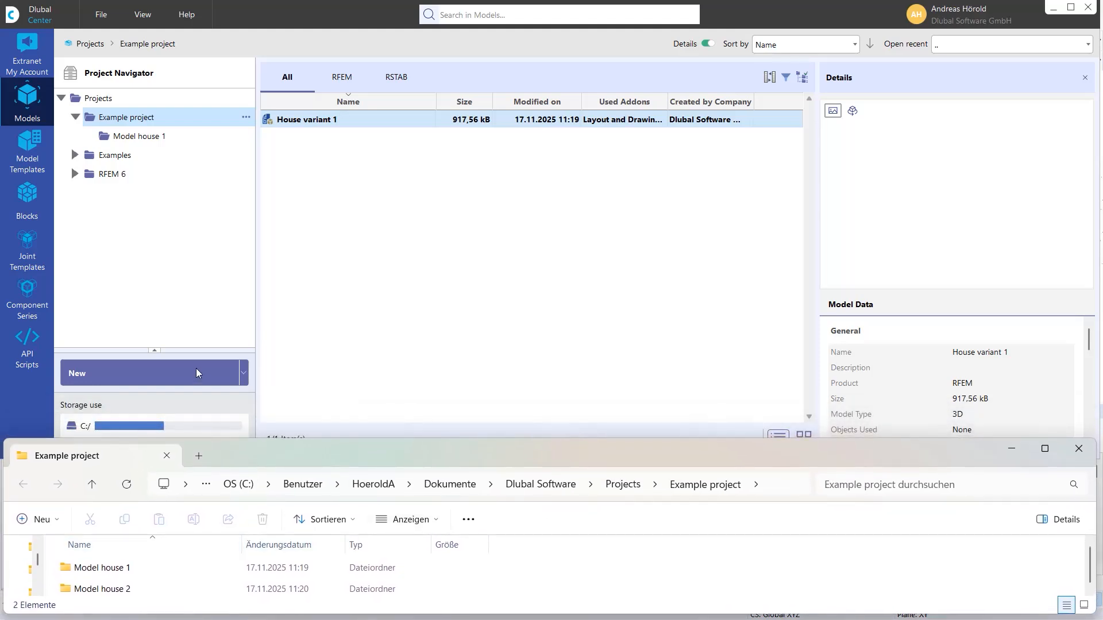
left_click(246, 119)
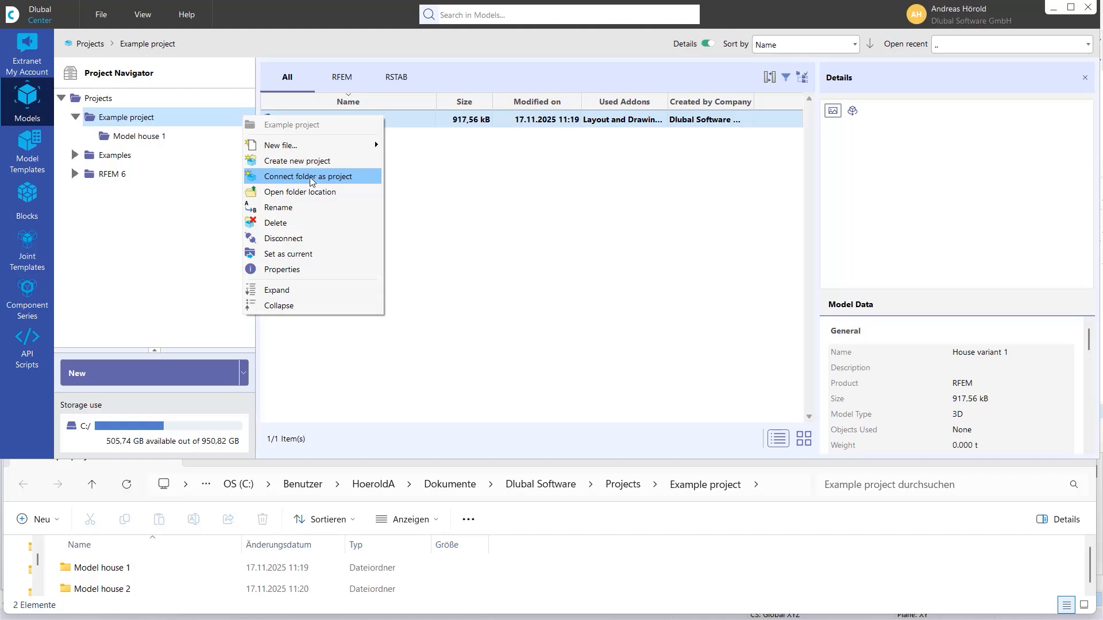
left_click(347, 180)
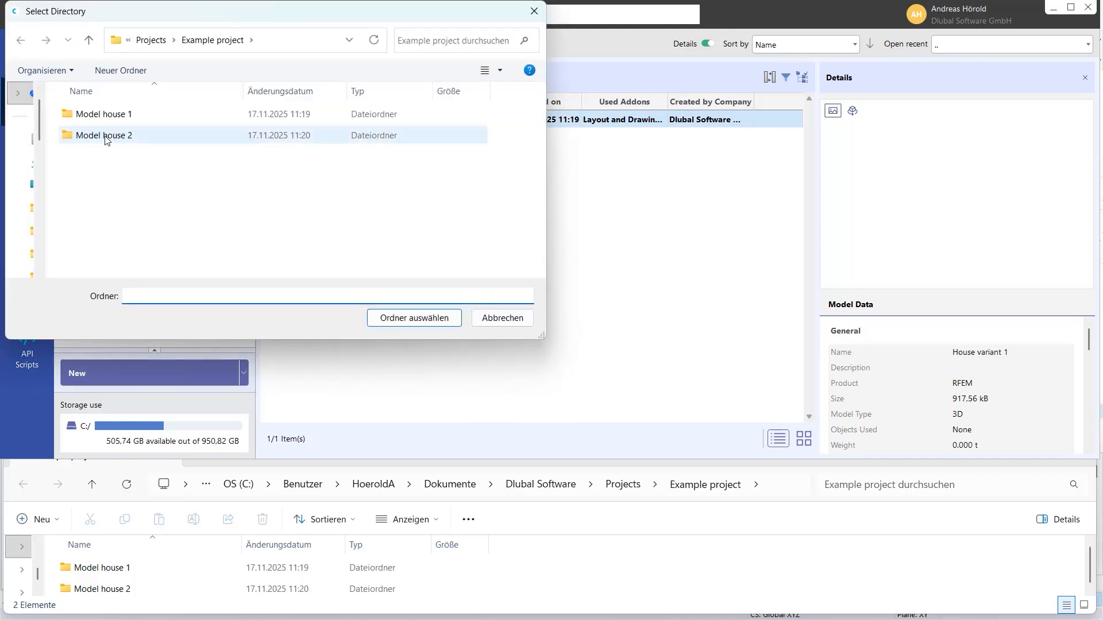
left_click(105, 138)
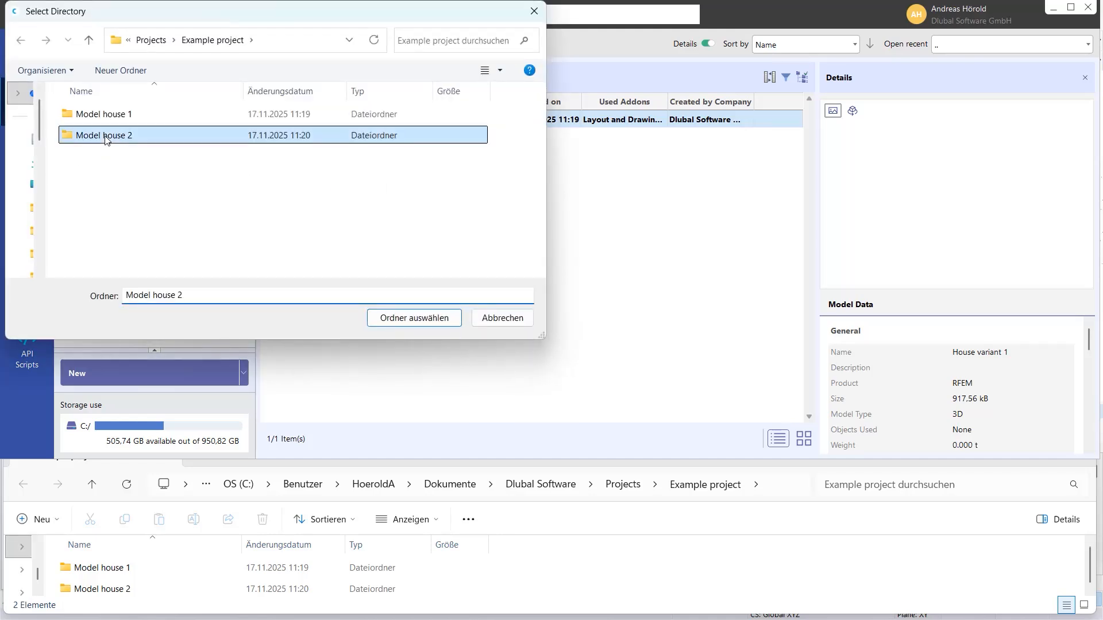
left_click(397, 318)
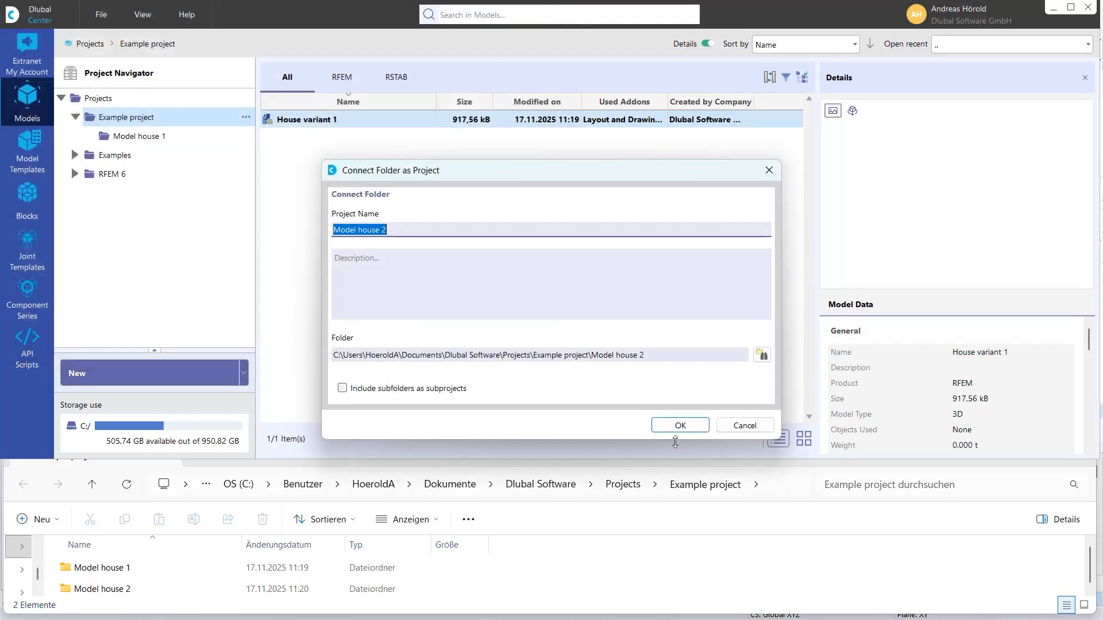
left_click(684, 425)
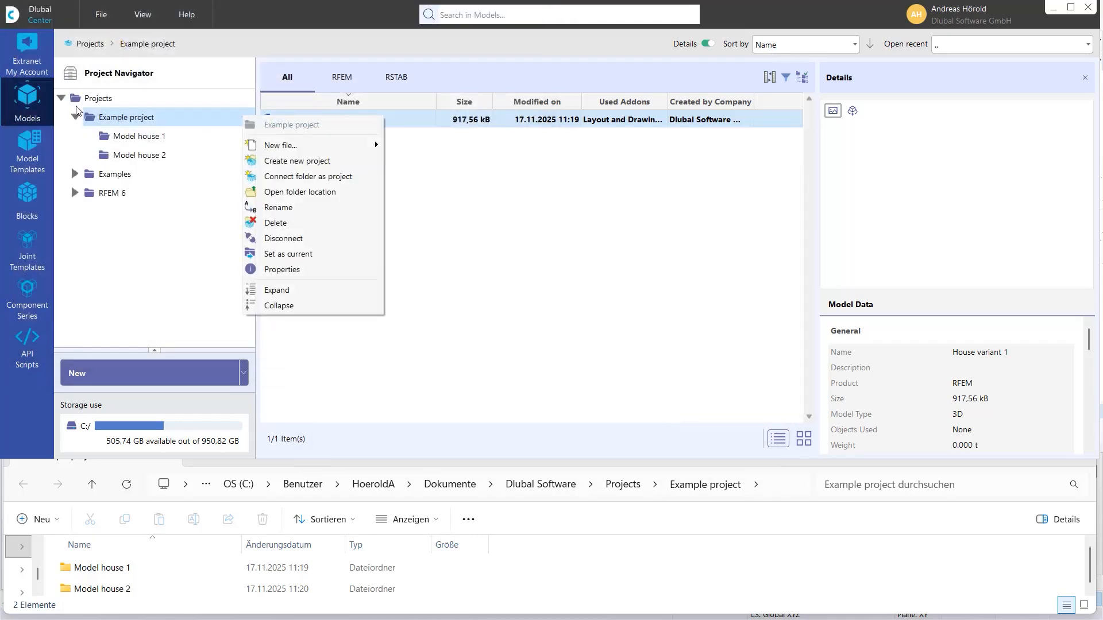
left_click(200, 253)
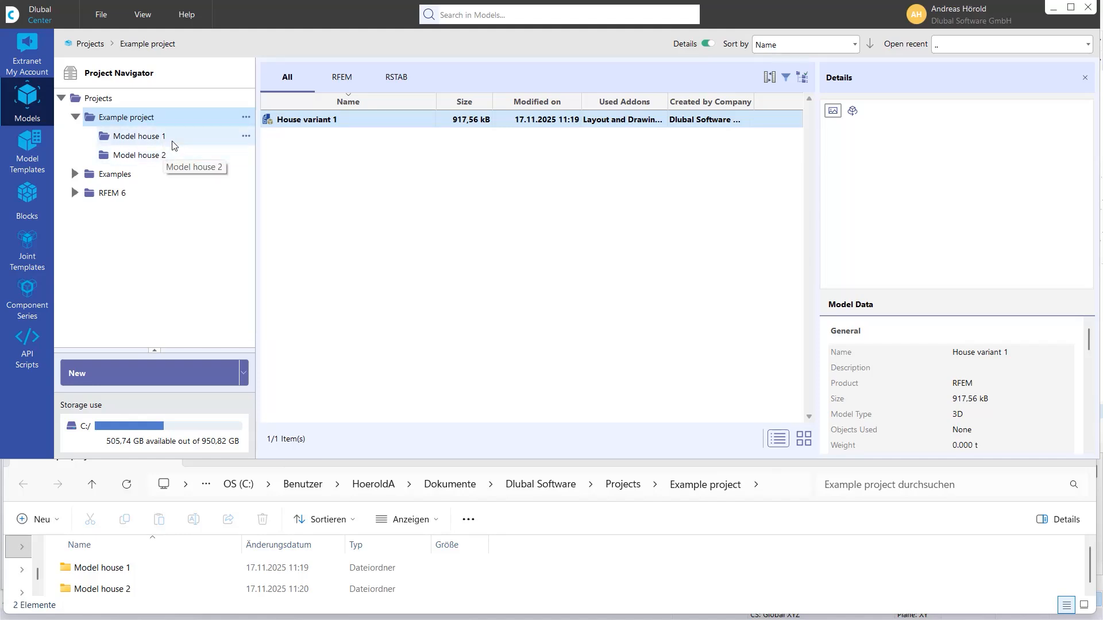
Disconnect Model house 2 from the Project Navigator, keeping its folder on the hard disk
left_click(235, 122)
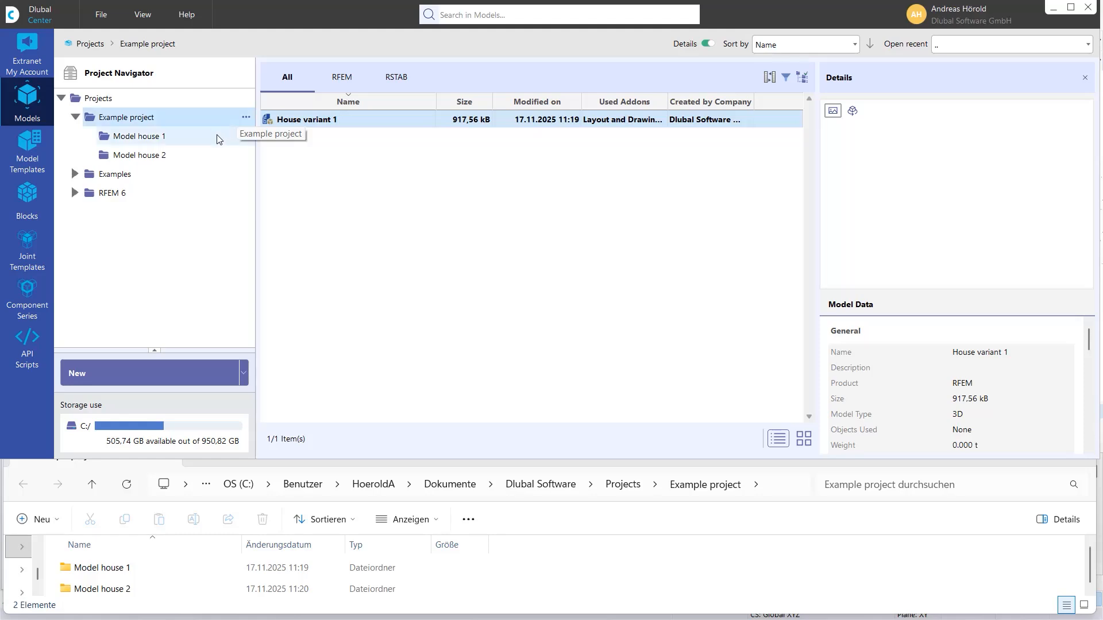
right_click(163, 156)
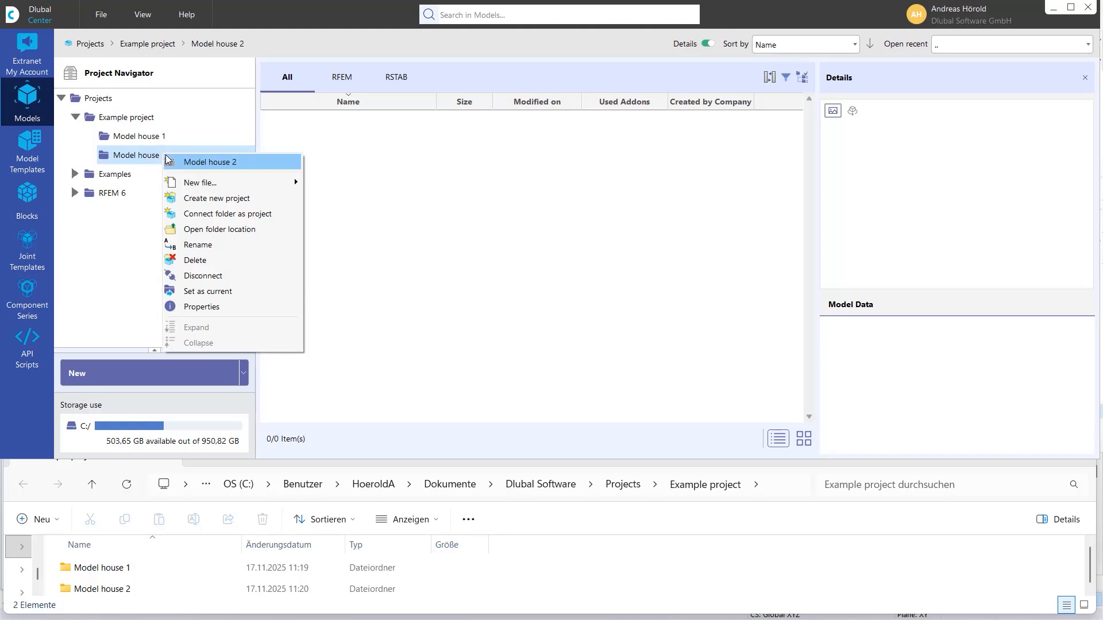
left_click(227, 276)
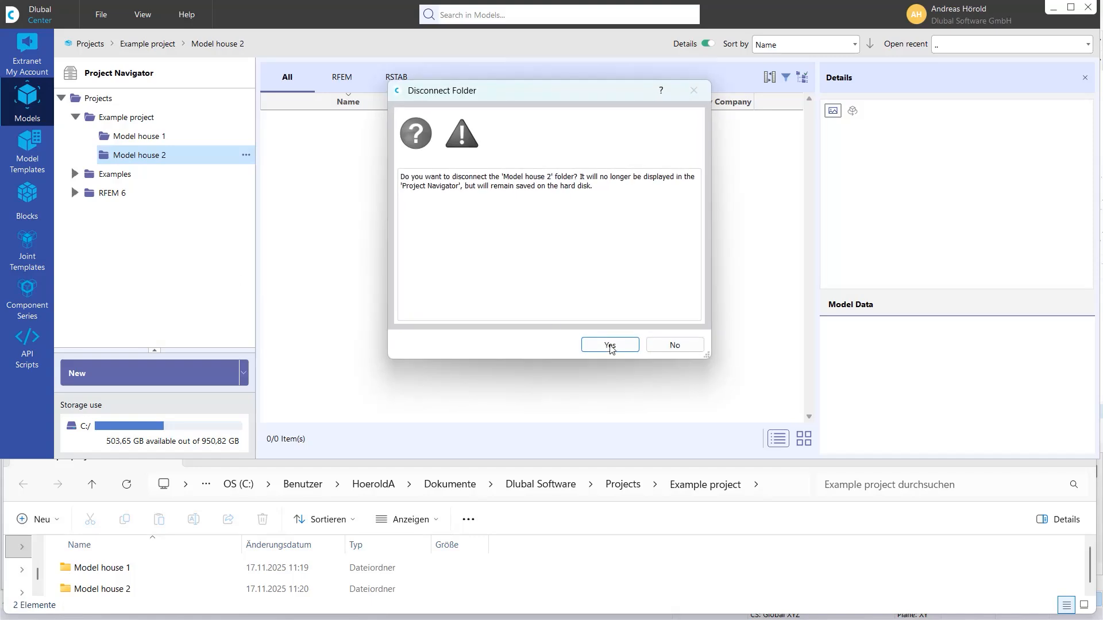
left_click(608, 347)
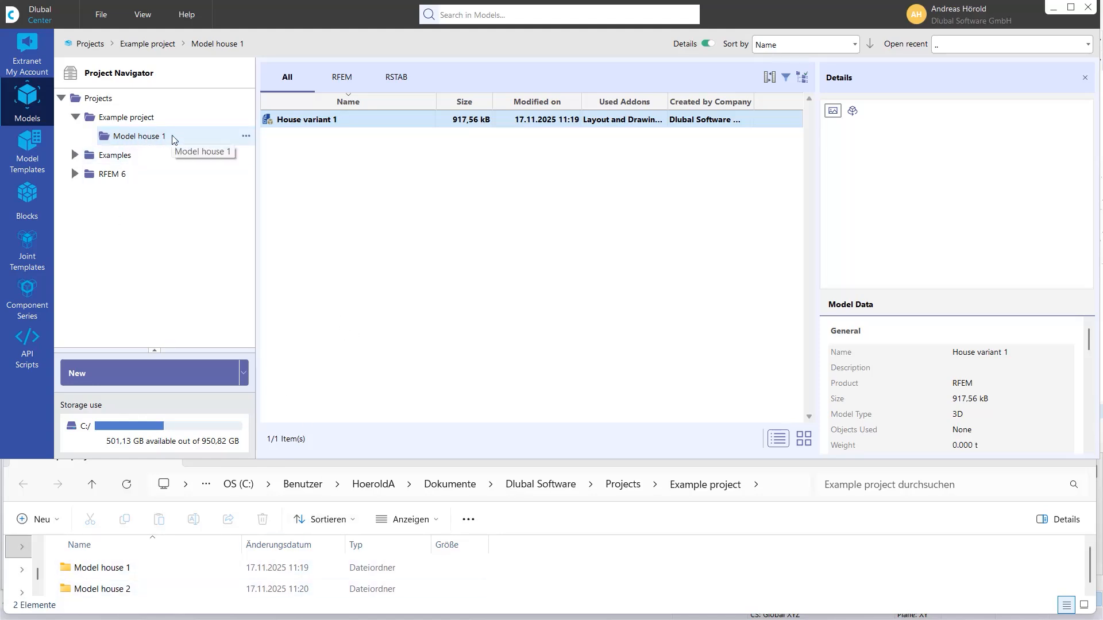
Check the project properties of Model house 1 and close them without changes
right_click(192, 135)
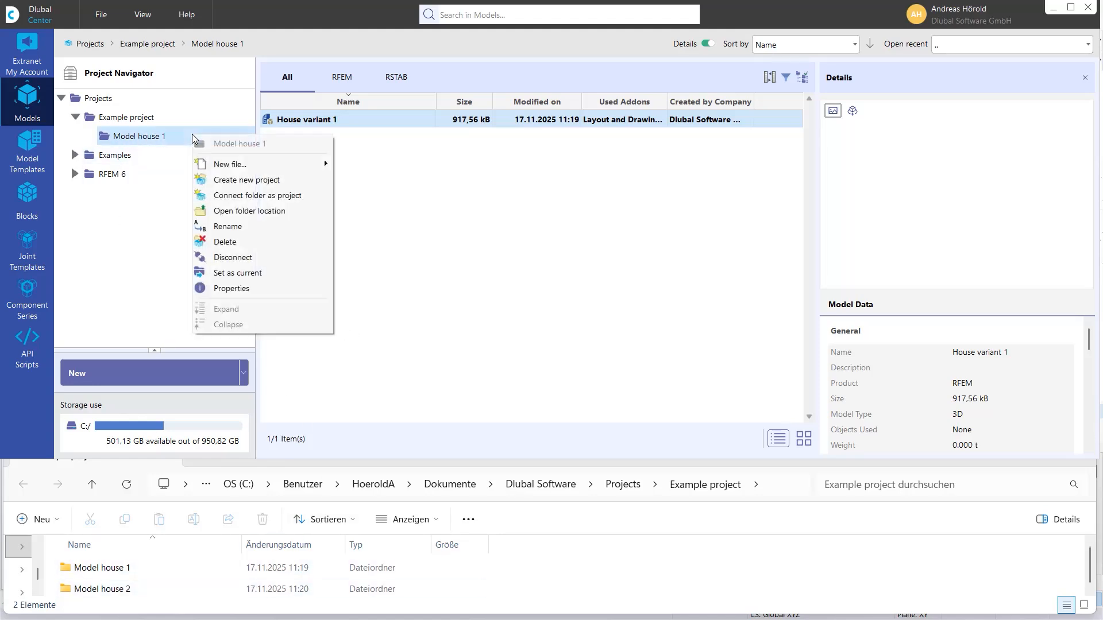
left_click(264, 287)
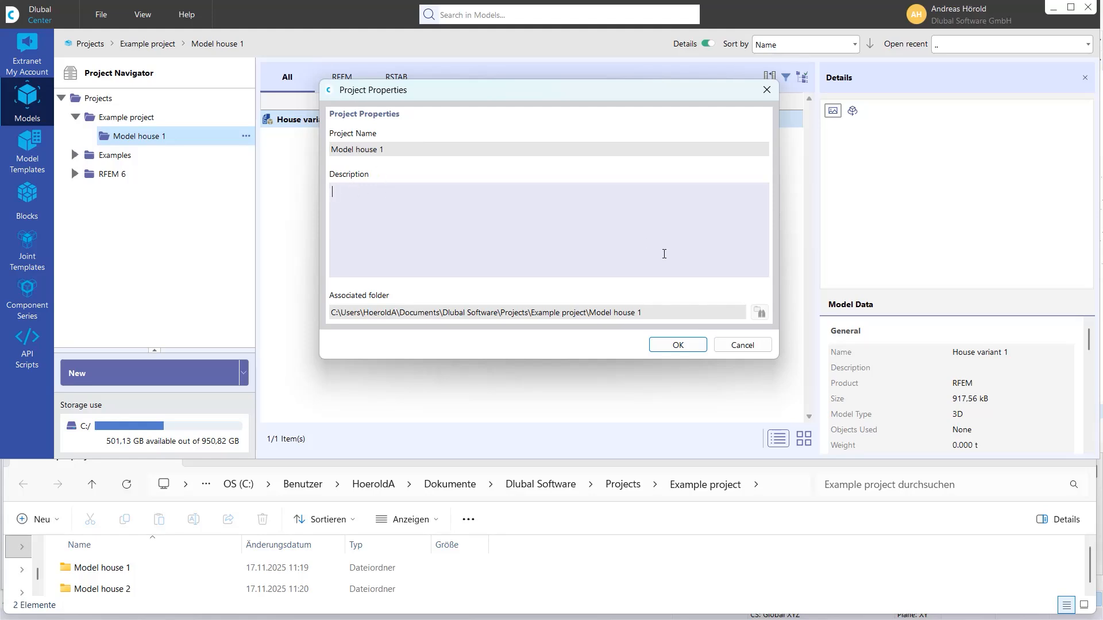
left_click(744, 345)
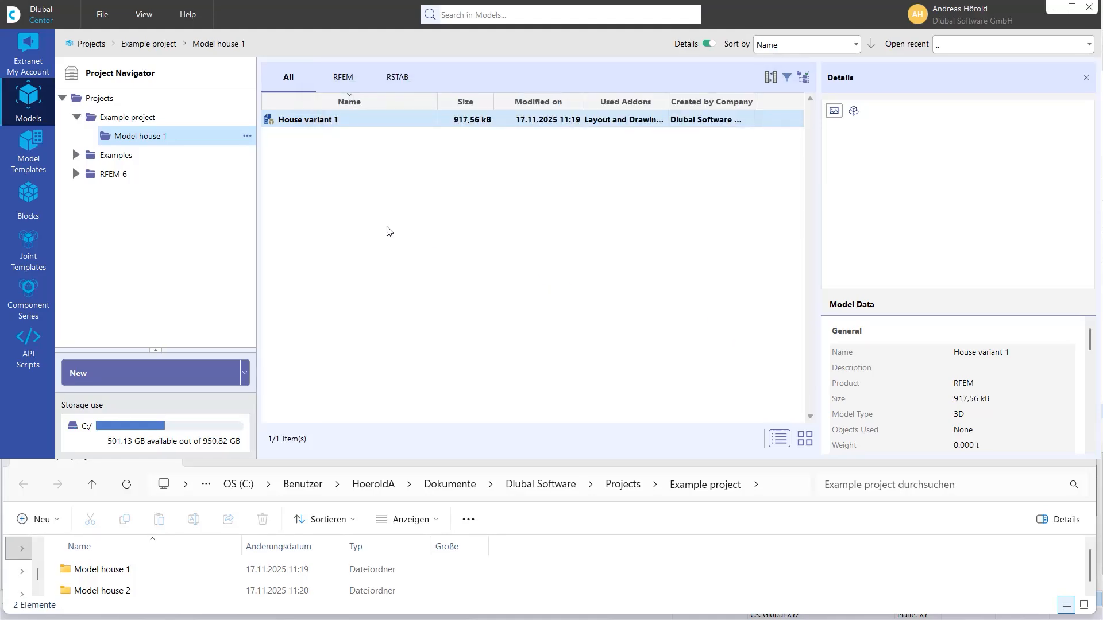
Show the implemented RFEM 6 features in the Extranet account for all add-on products
left_click(28, 50)
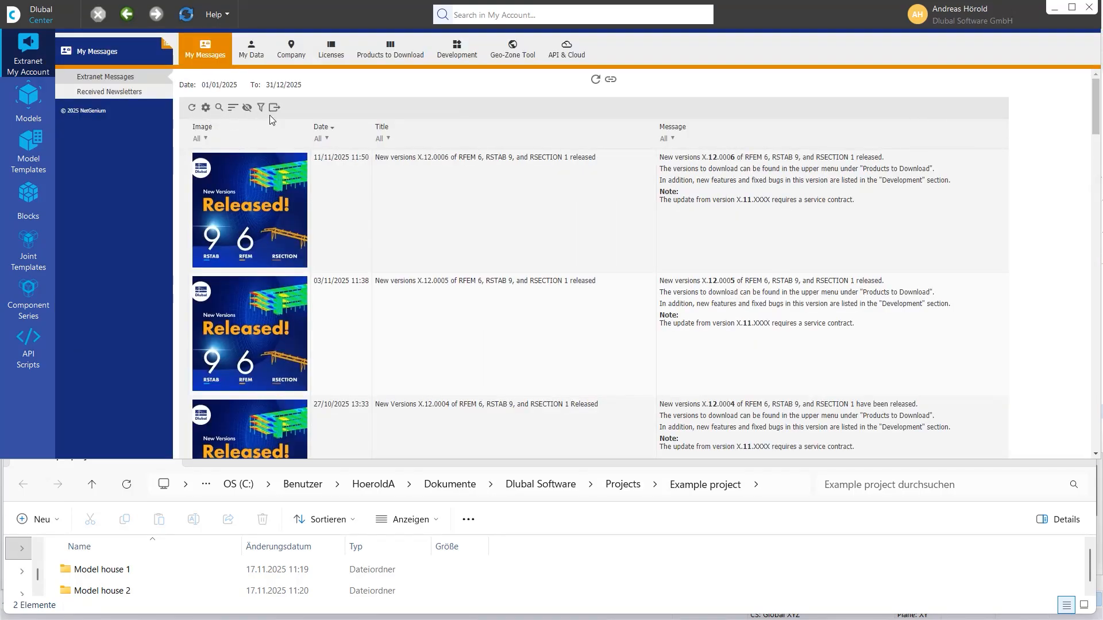
left_click(468, 56)
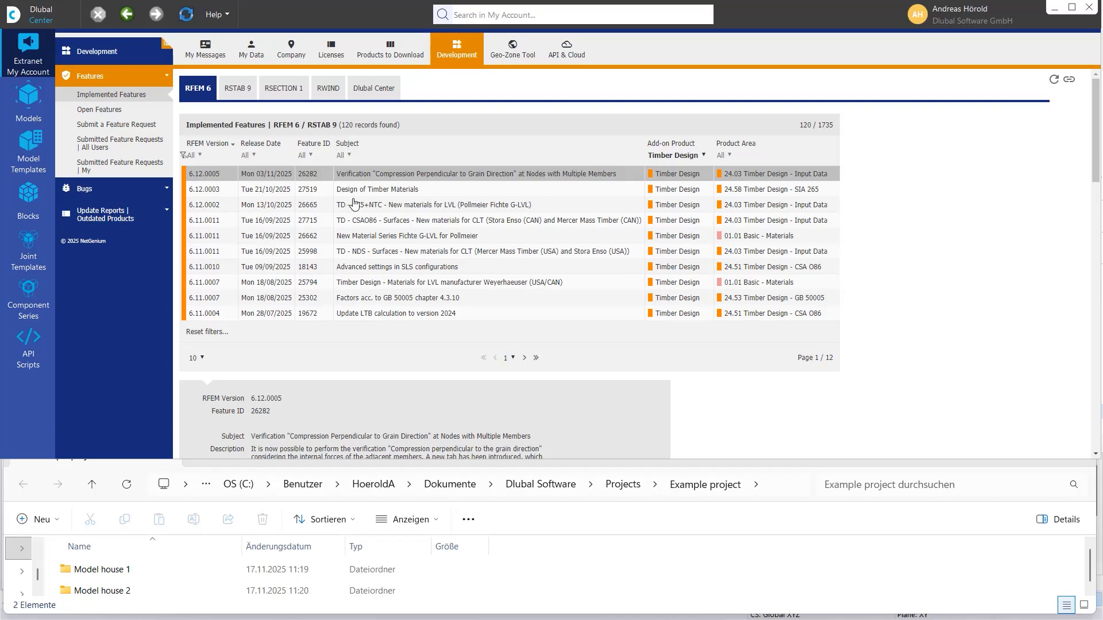
left_click(705, 156)
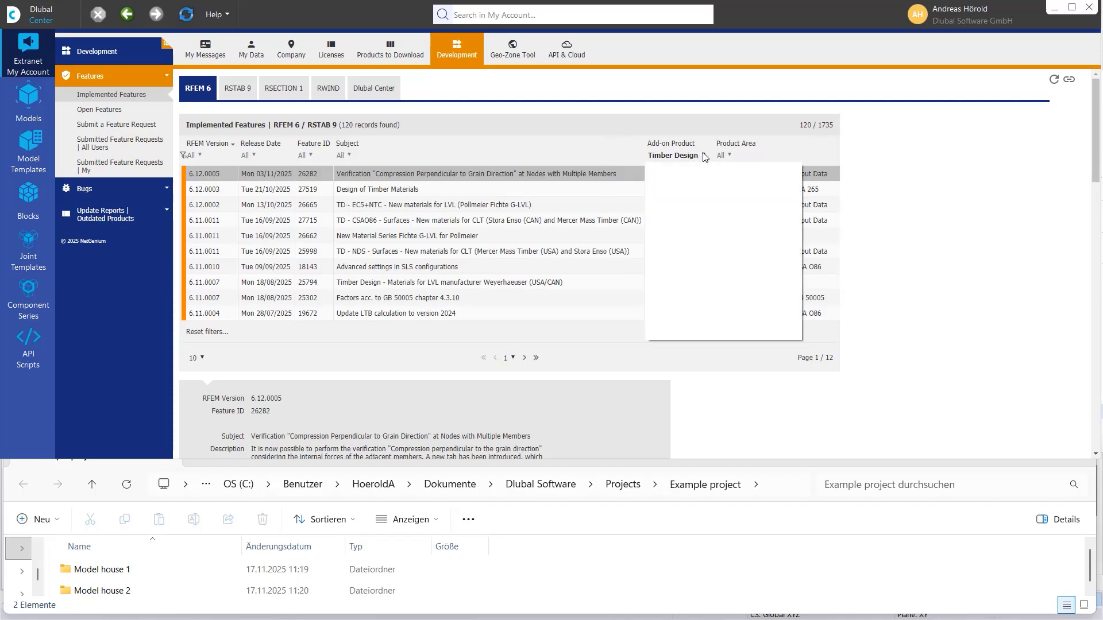
scroll(689, 167, "up", 5)
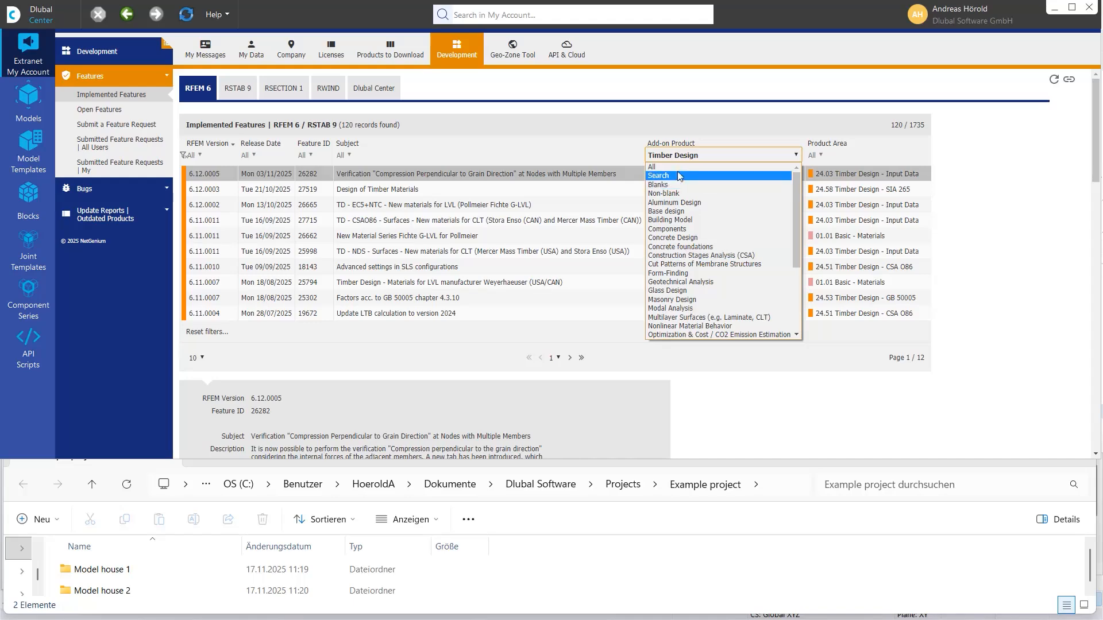
left_click(676, 168)
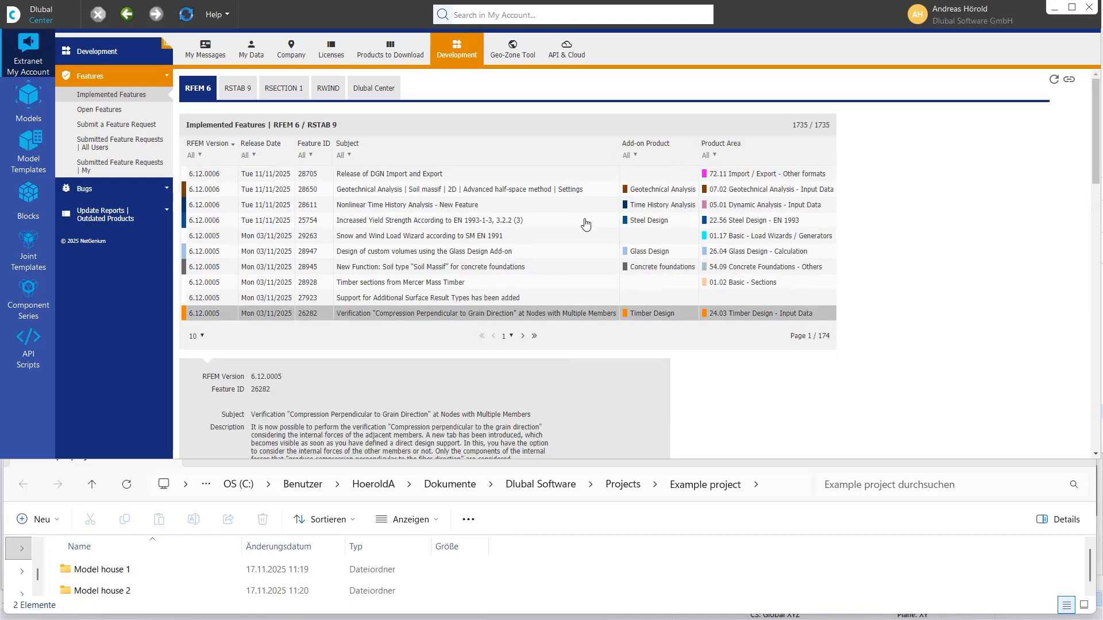
View the open RFEM 6 features and the form for submitting a feature request
left_click(116, 114)
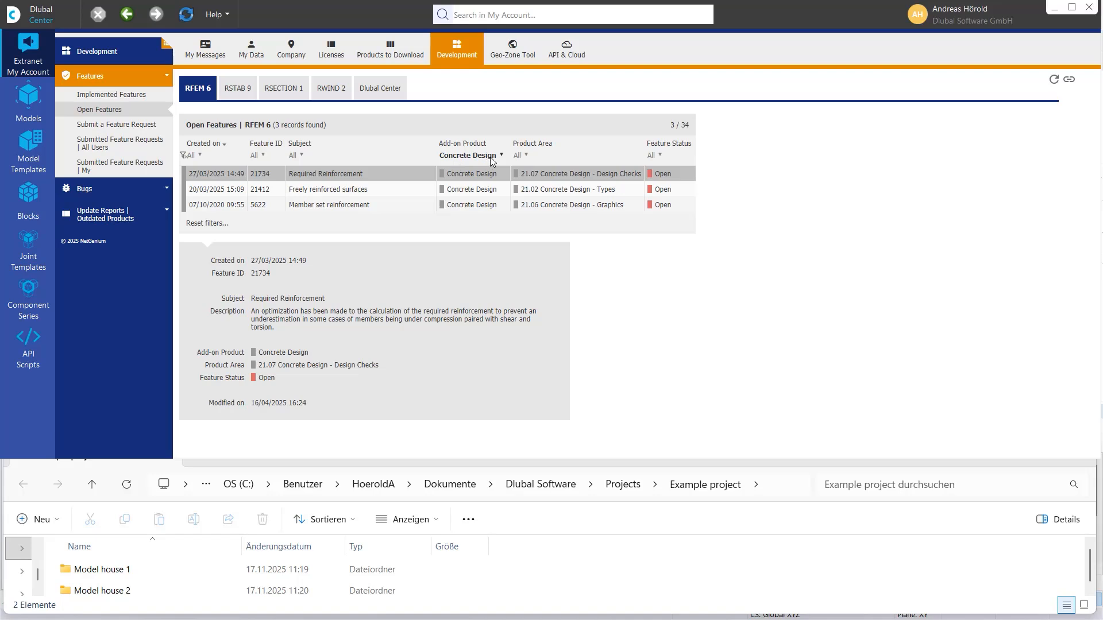
left_click(108, 125)
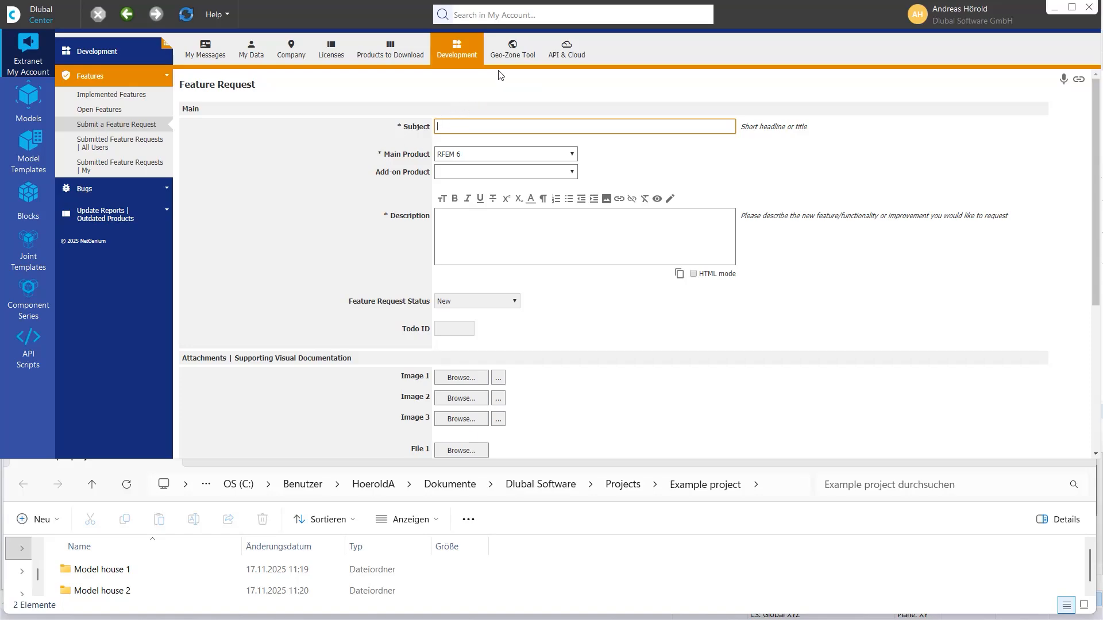
View the account's own Geo-Zone map clicks and its cloud calculations
left_click(505, 47)
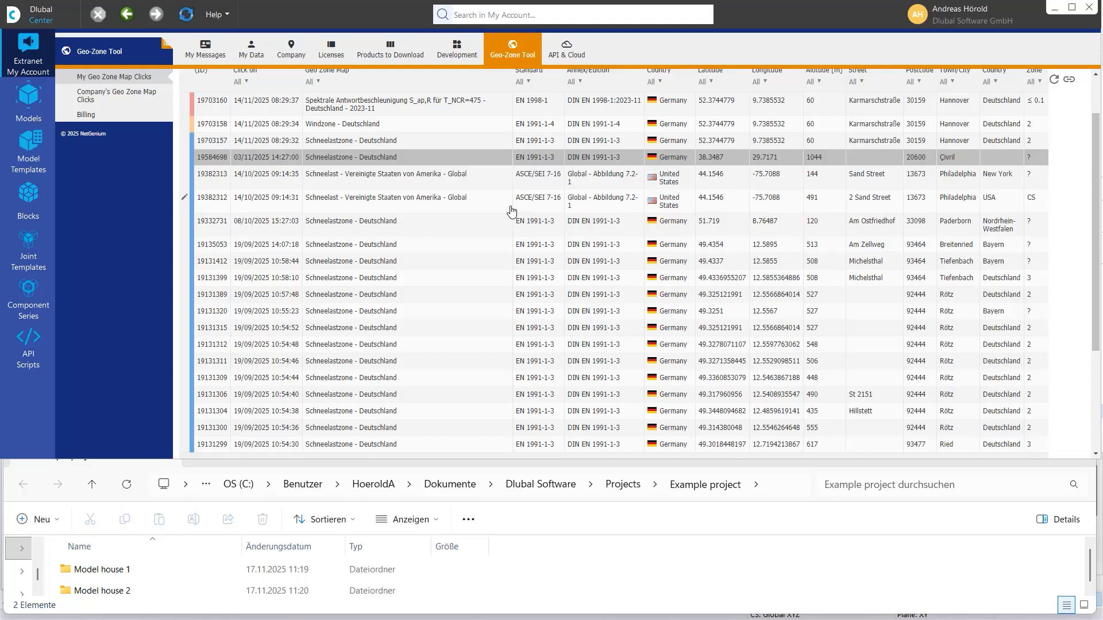
scroll(510, 210, "up", 1)
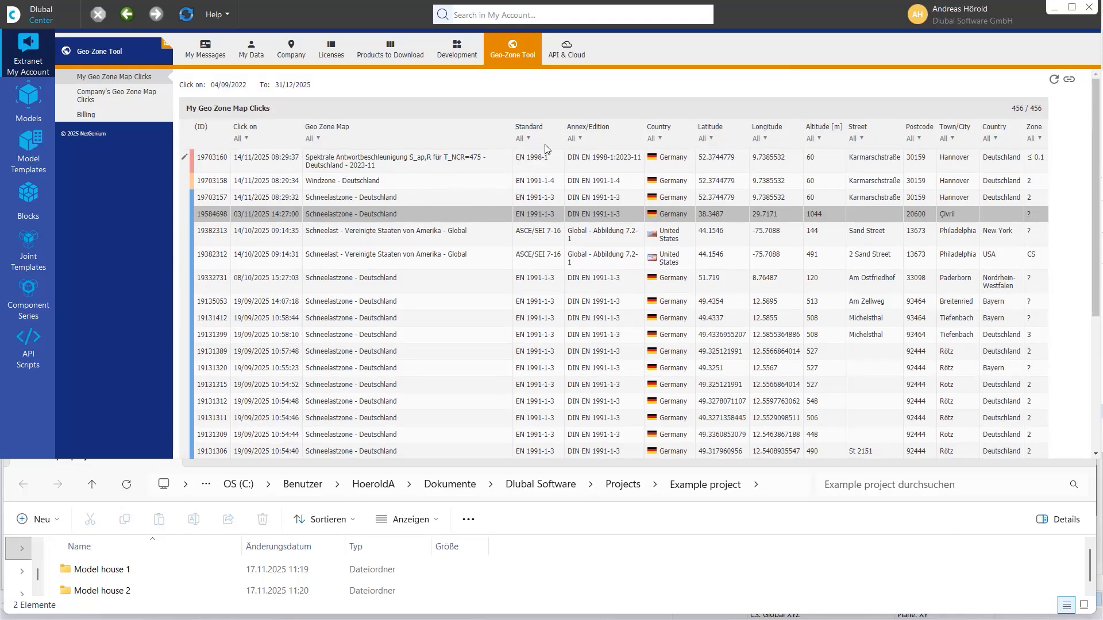
left_click(568, 54)
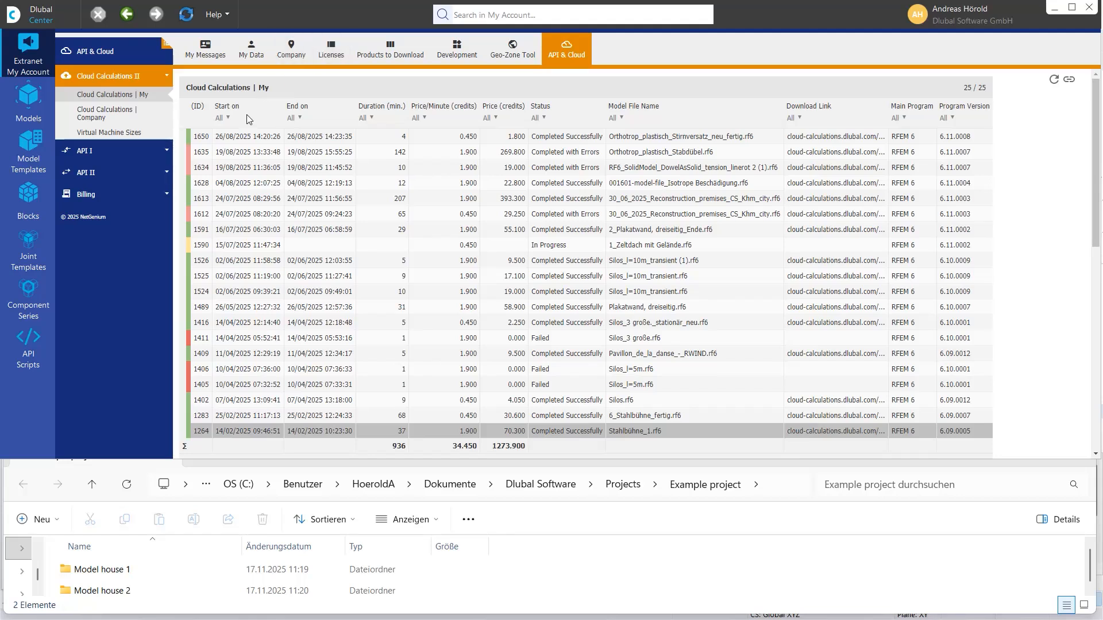
Look through the Examples folder of the model templates and open the Concrete Structures templates
left_click(26, 144)
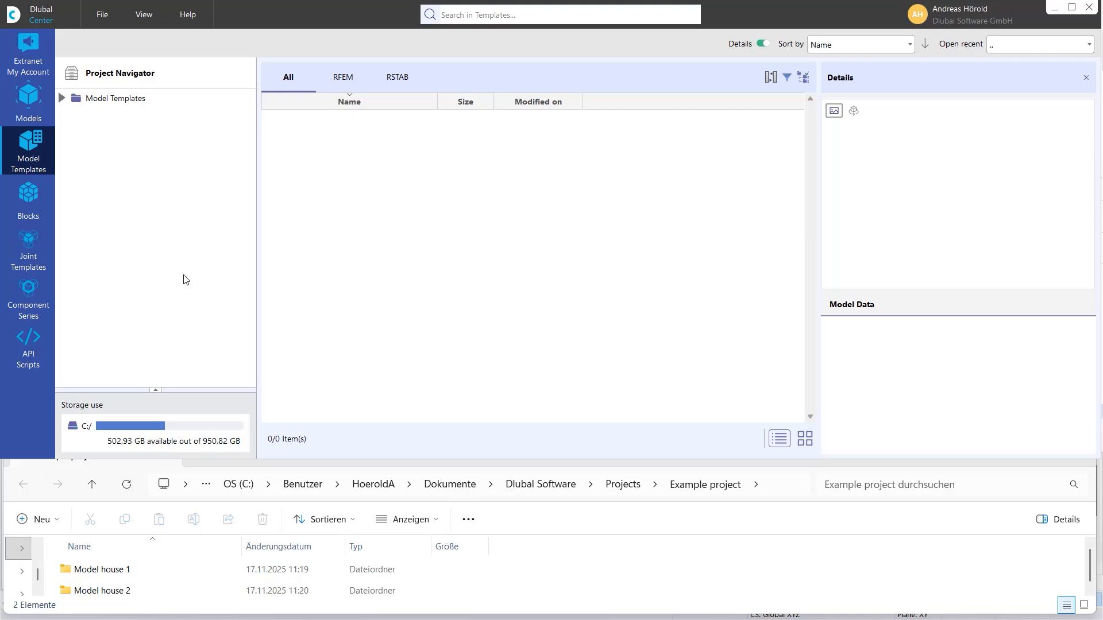
left_click(62, 99)
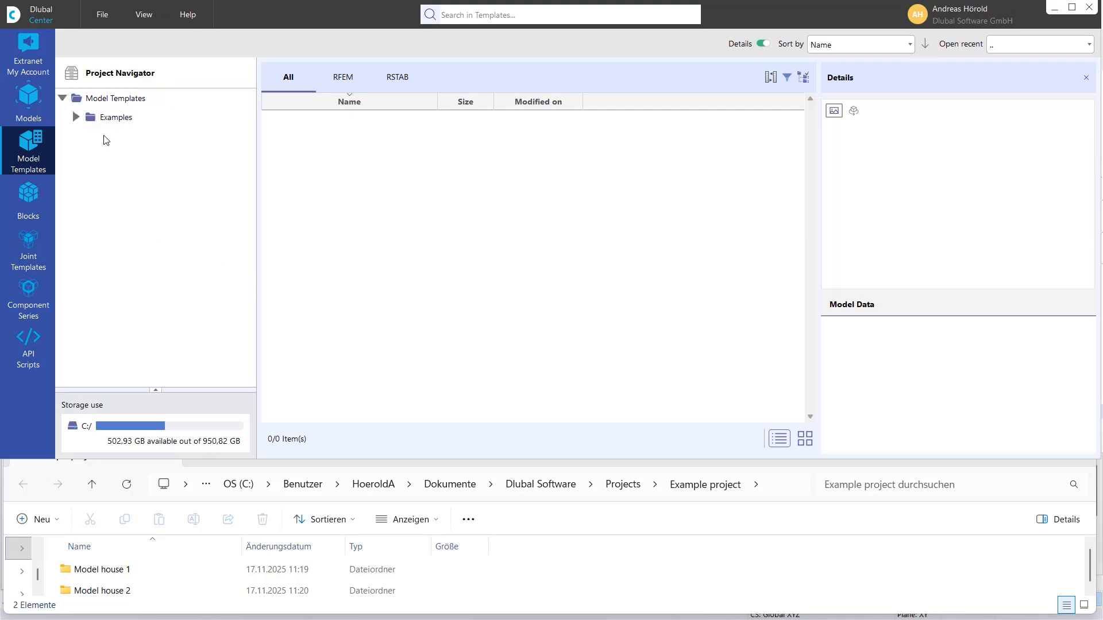
left_click(78, 117)
left_click(132, 142)
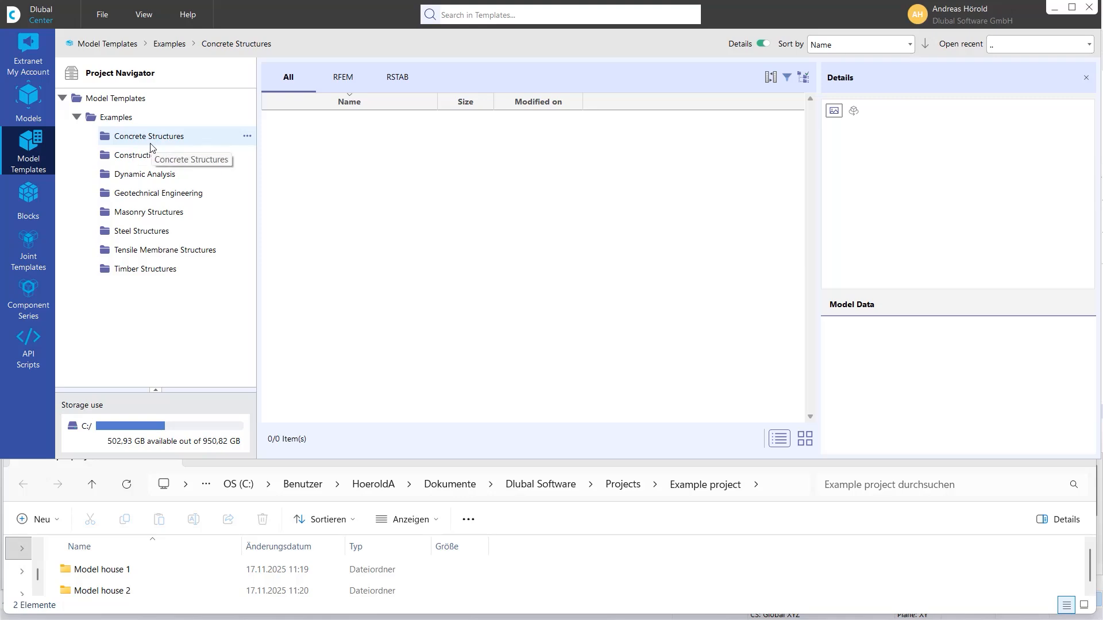
left_click(151, 143)
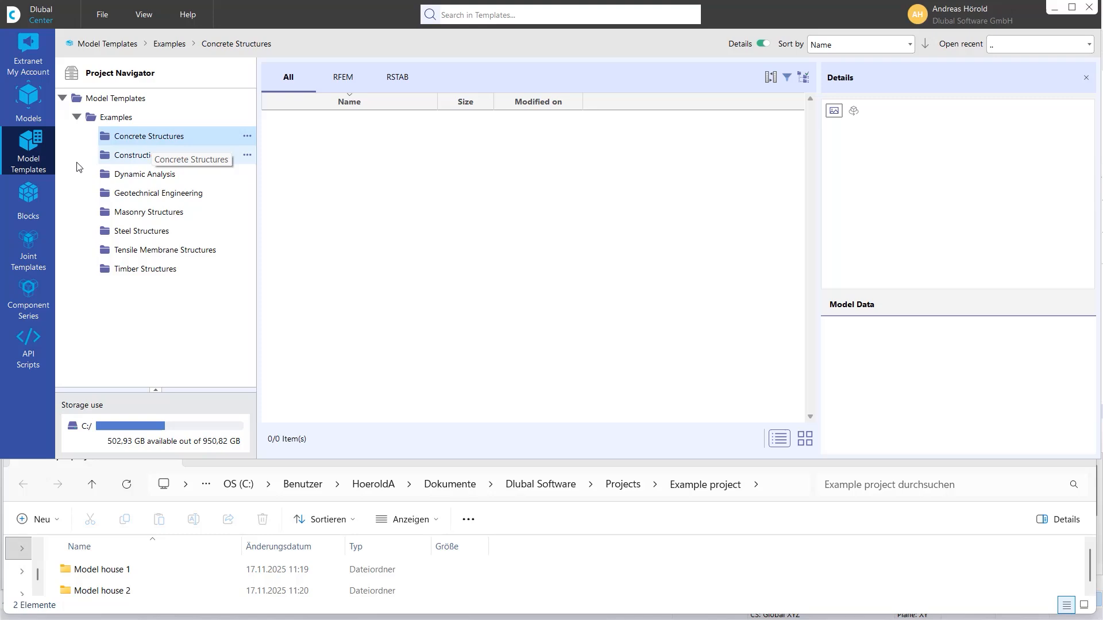
Open the Cantilevers category of the beam blocks and display its blocks as tiles
left_click(26, 194)
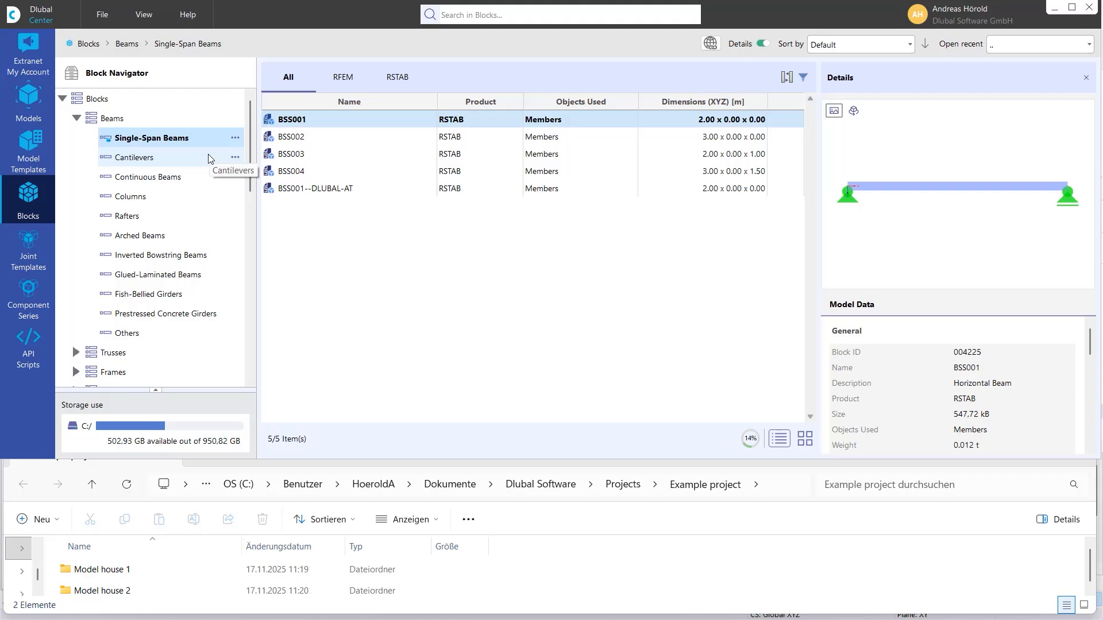
left_click(148, 161)
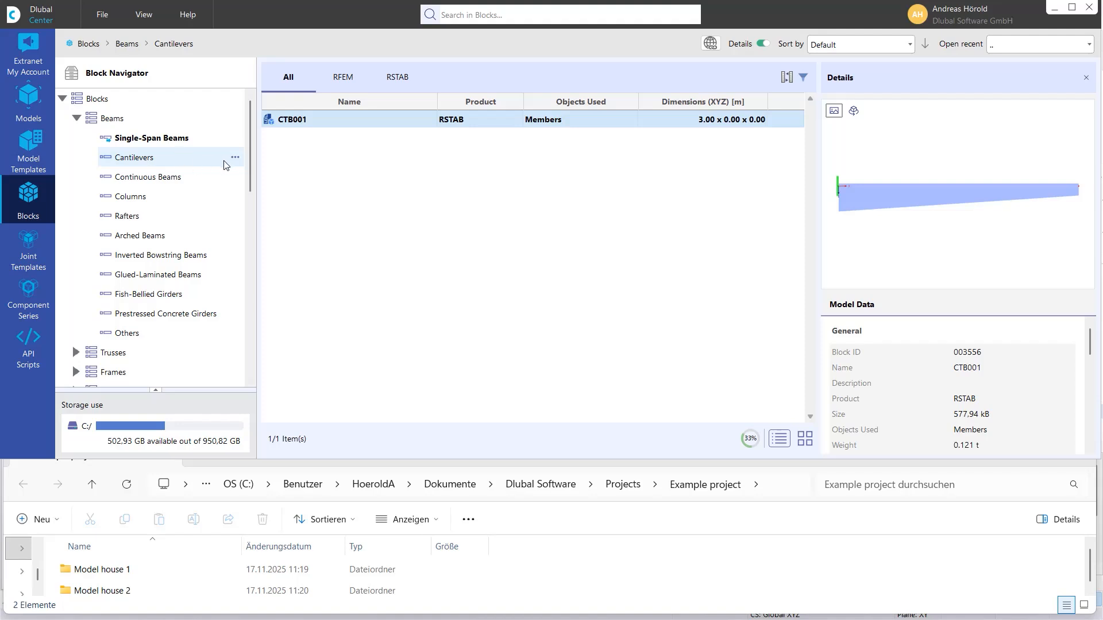
mouse_move(235, 159)
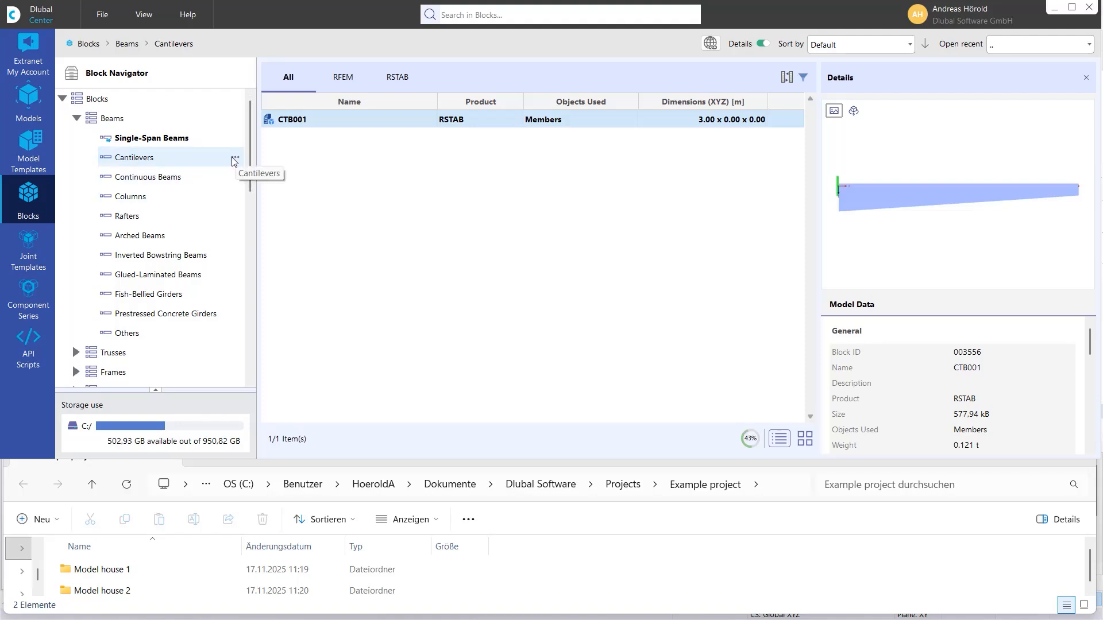
left_click(805, 438)
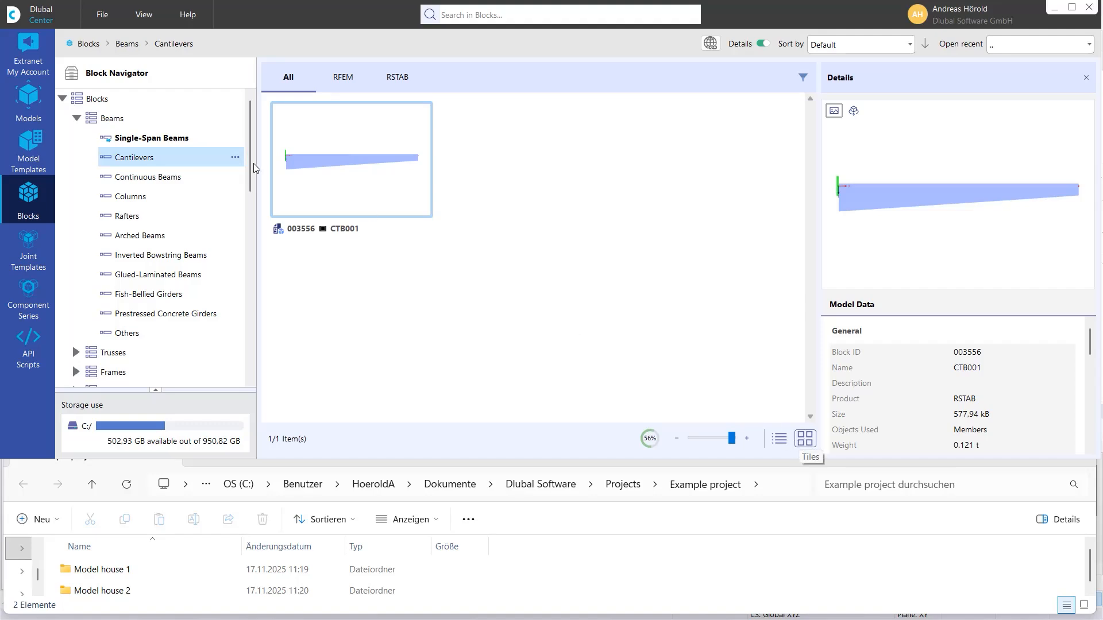
Browse the Single-Span Beams and Columns blocks and the further block categories
left_click(149, 138)
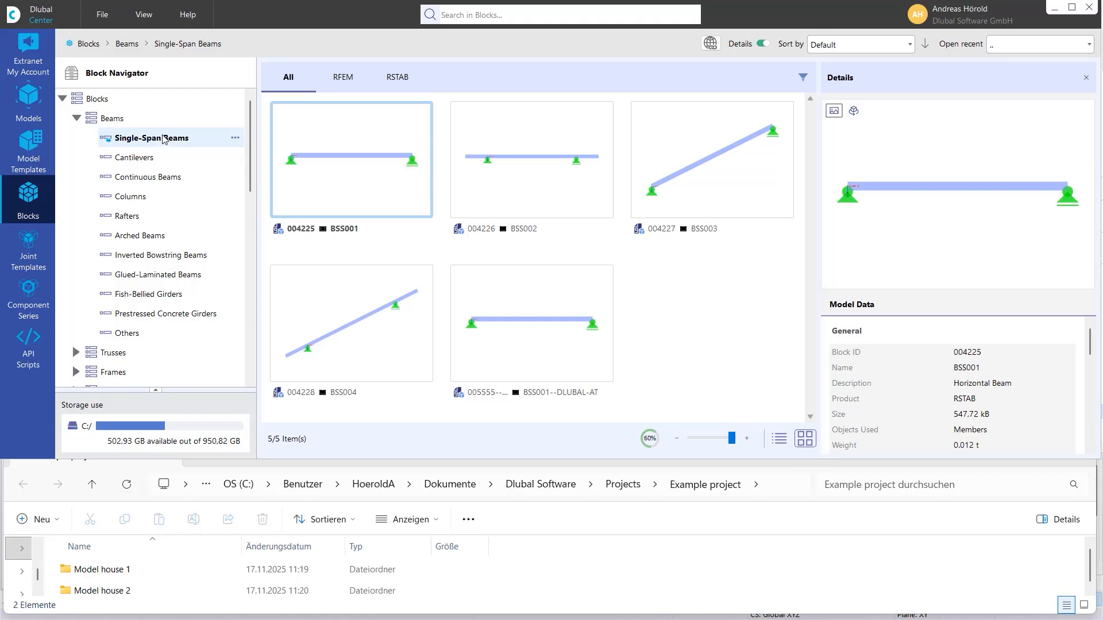
left_click(133, 198)
scroll(143, 238, "down", 5)
scroll(144, 243, "up", 1)
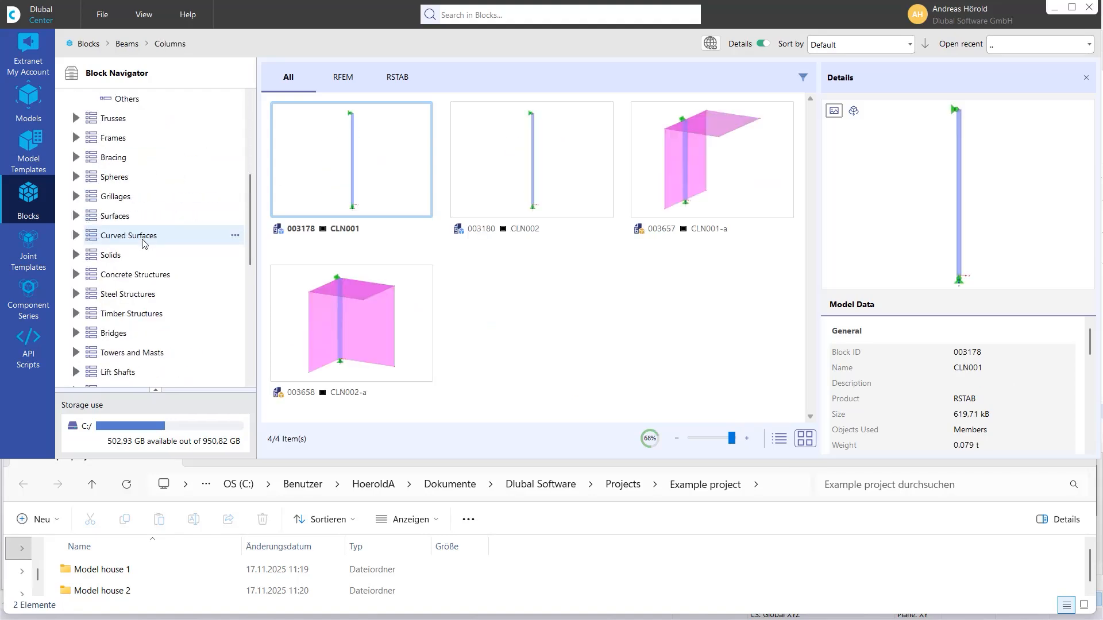
Look through the Concrete Structures blocks and the other block categories
left_click(113, 234)
left_click(137, 275)
scroll(137, 279, "down", 6)
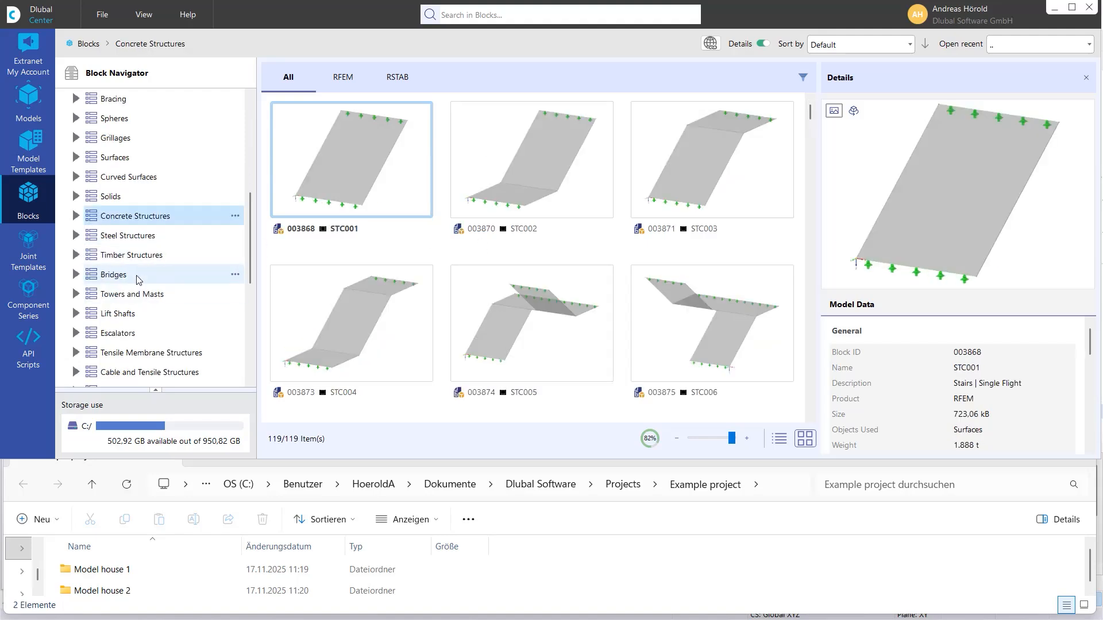
scroll(138, 281, "up", 7)
scroll(138, 281, "up", 3)
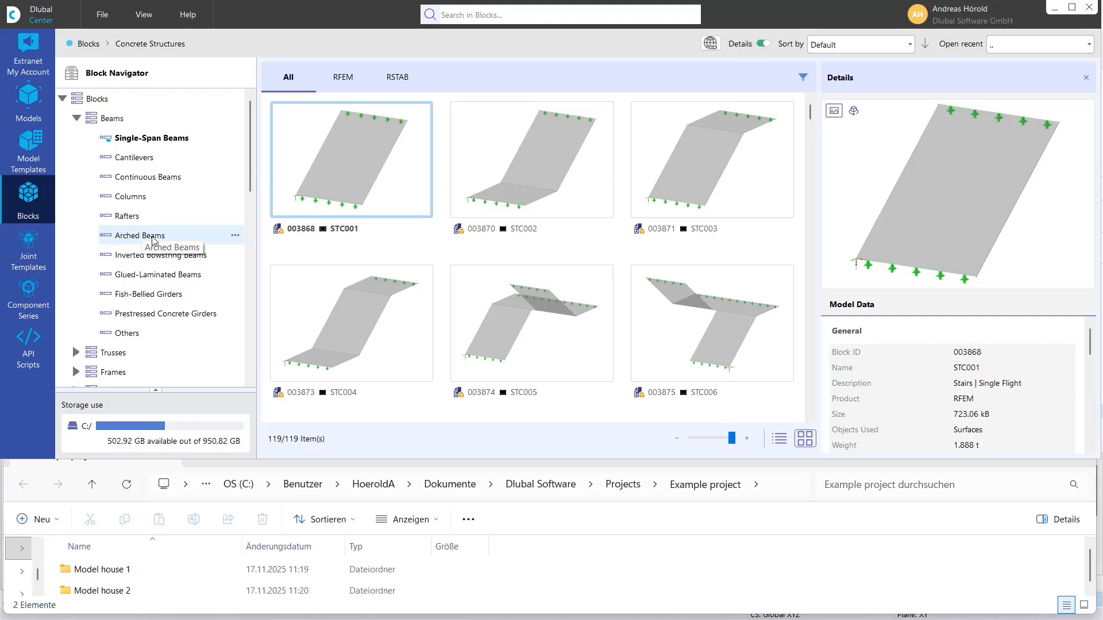
Open the joint templates, filter them by the Stiffener stiffening element and clear that filter again
left_click(27, 252)
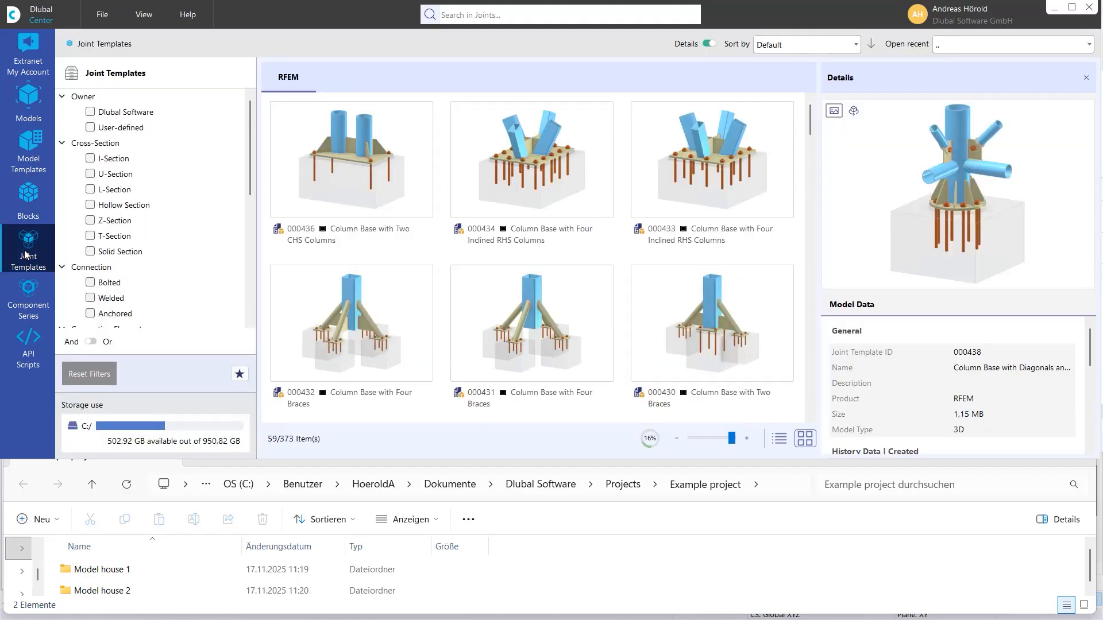
scroll(195, 276, "down", 5)
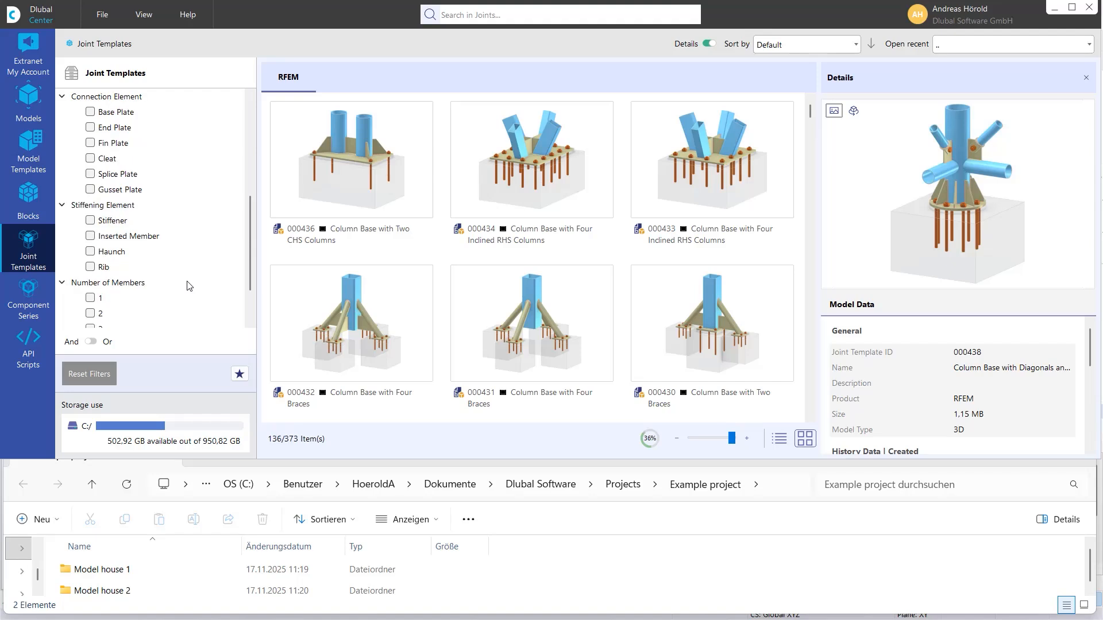
left_click(90, 221)
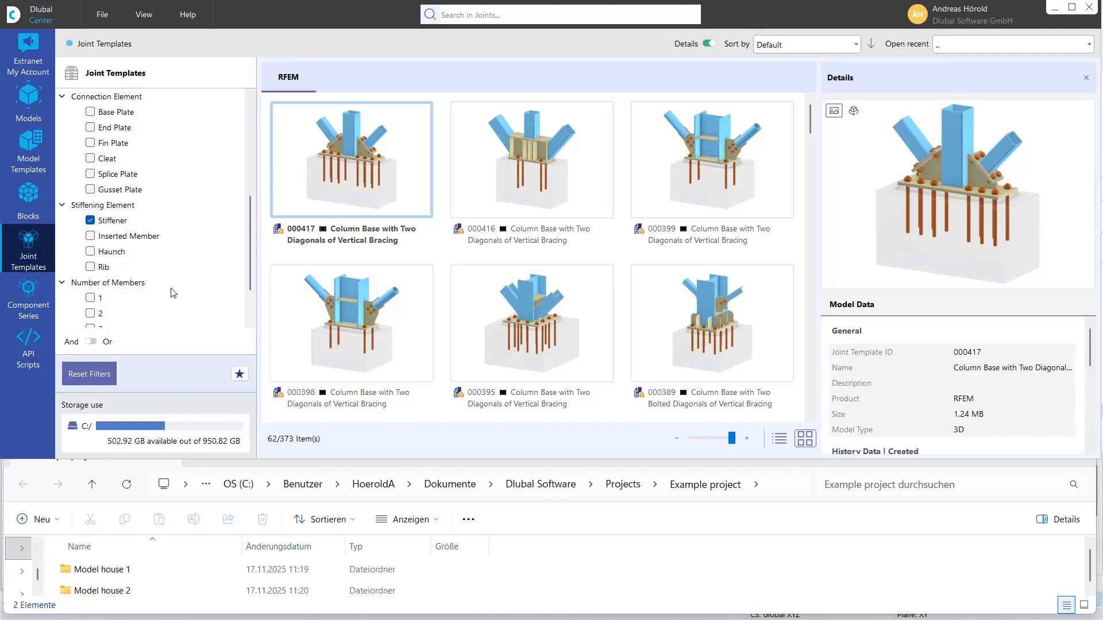
left_click(91, 221)
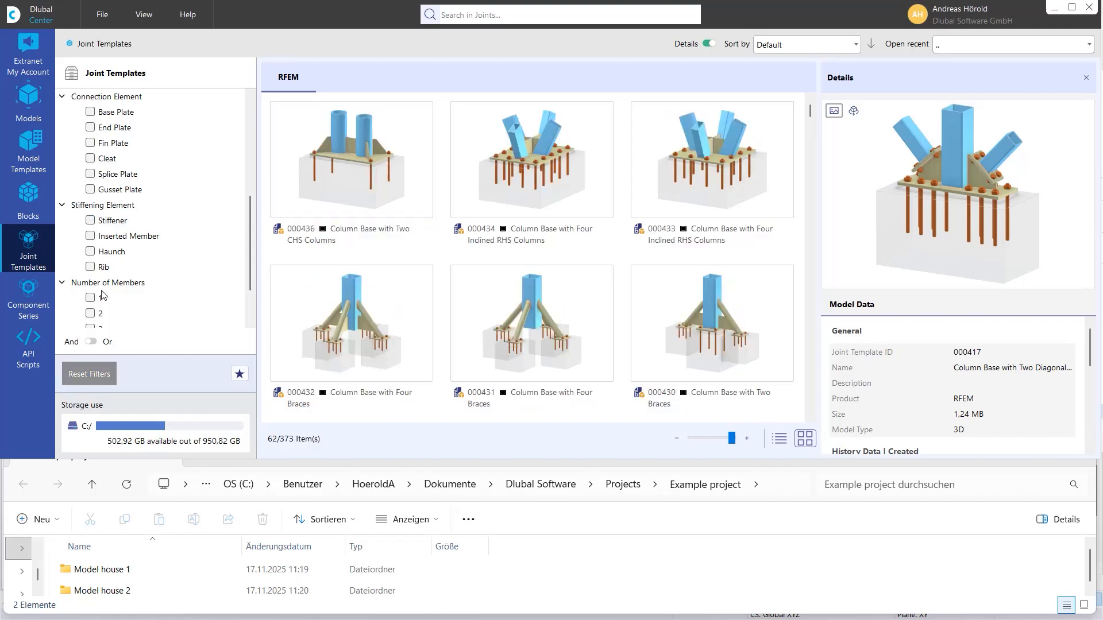
Try filtering the joint templates by one member and by the Rib stiffening element, clearing each filter again
left_click(91, 298)
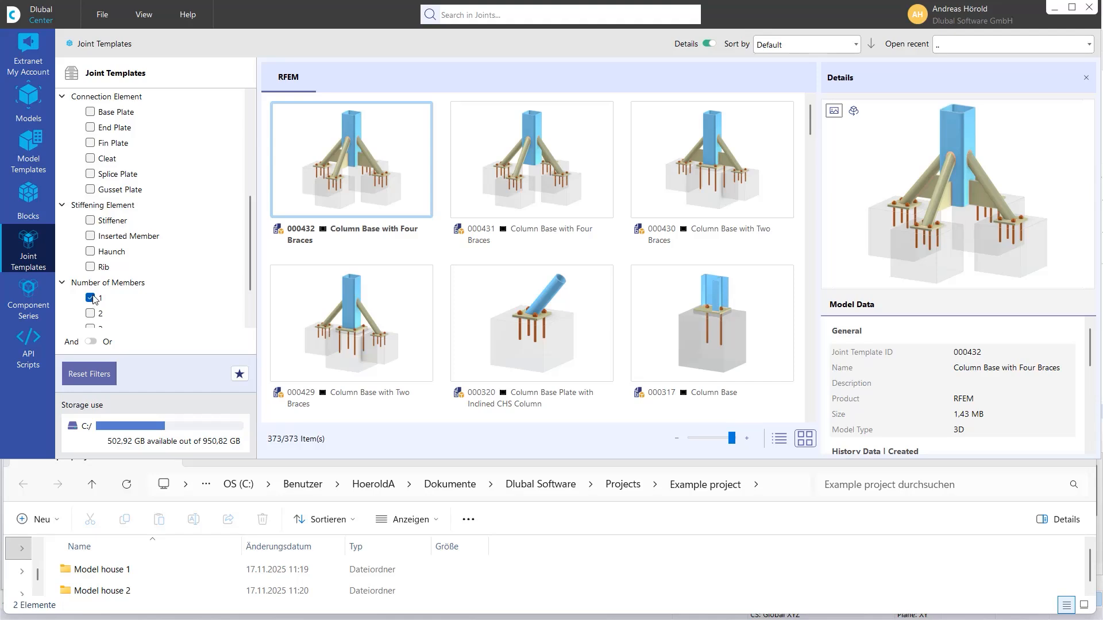
scroll(93, 298, "down", 2)
left_click(90, 236)
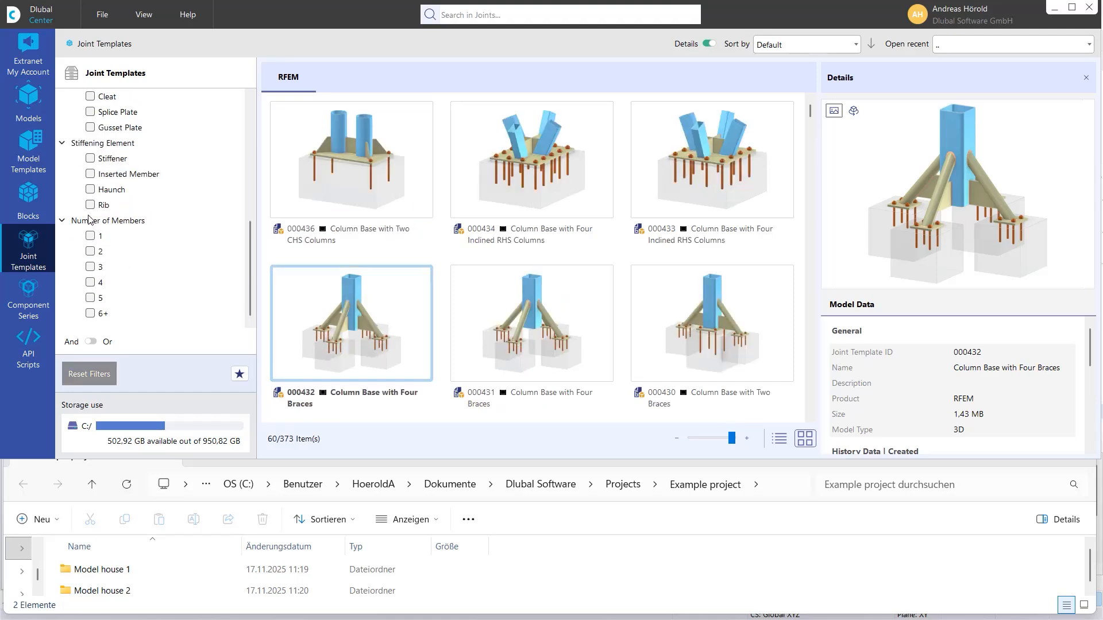
left_click(90, 206)
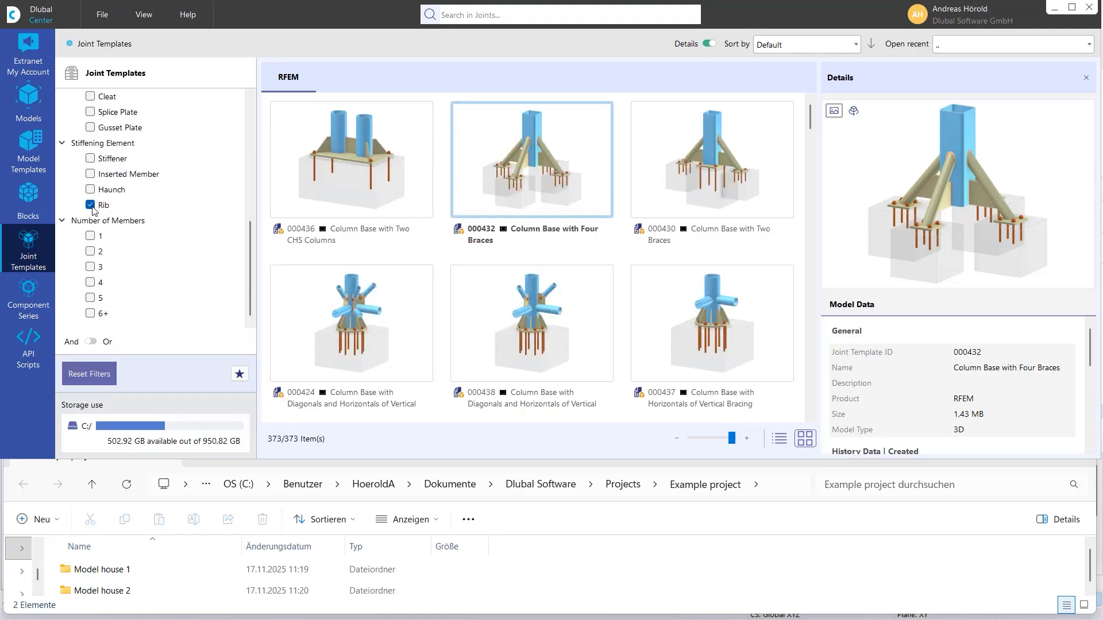
left_click(90, 205)
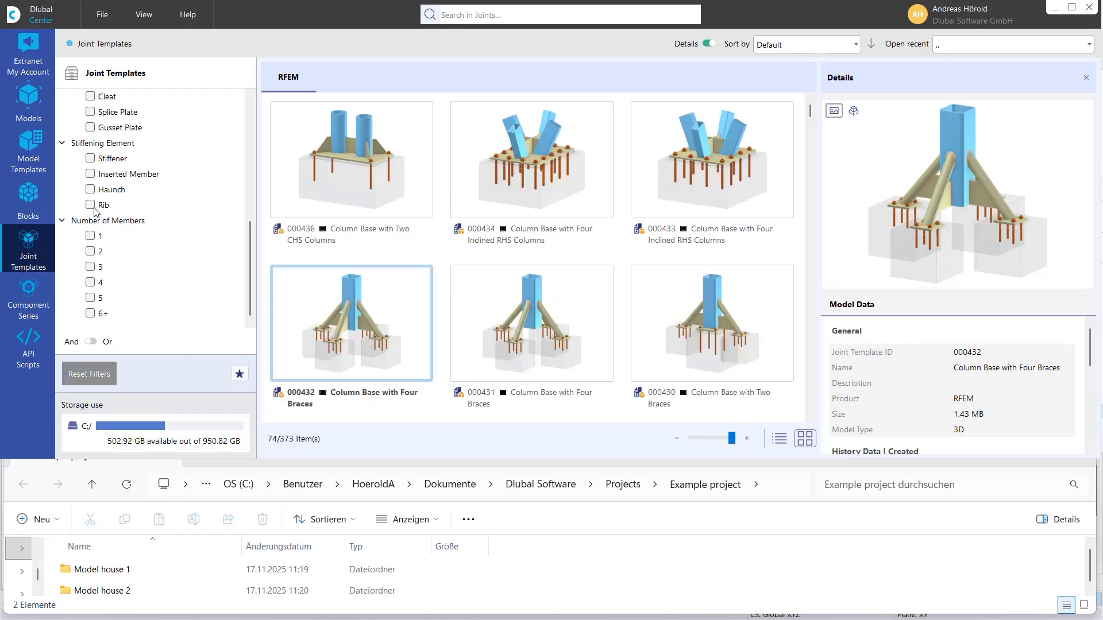
Filter the joint templates by the Cleat connection element and clear that filter again
scroll(94, 214, "up", 5)
scroll(92, 229, "down", 3)
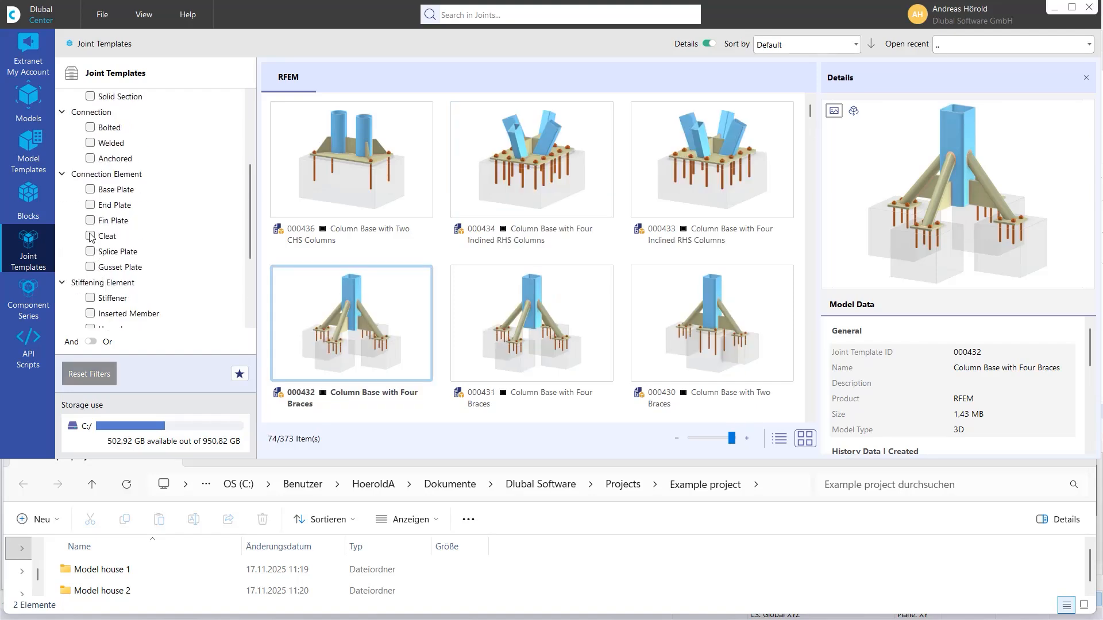
left_click(91, 236)
left_click(90, 236)
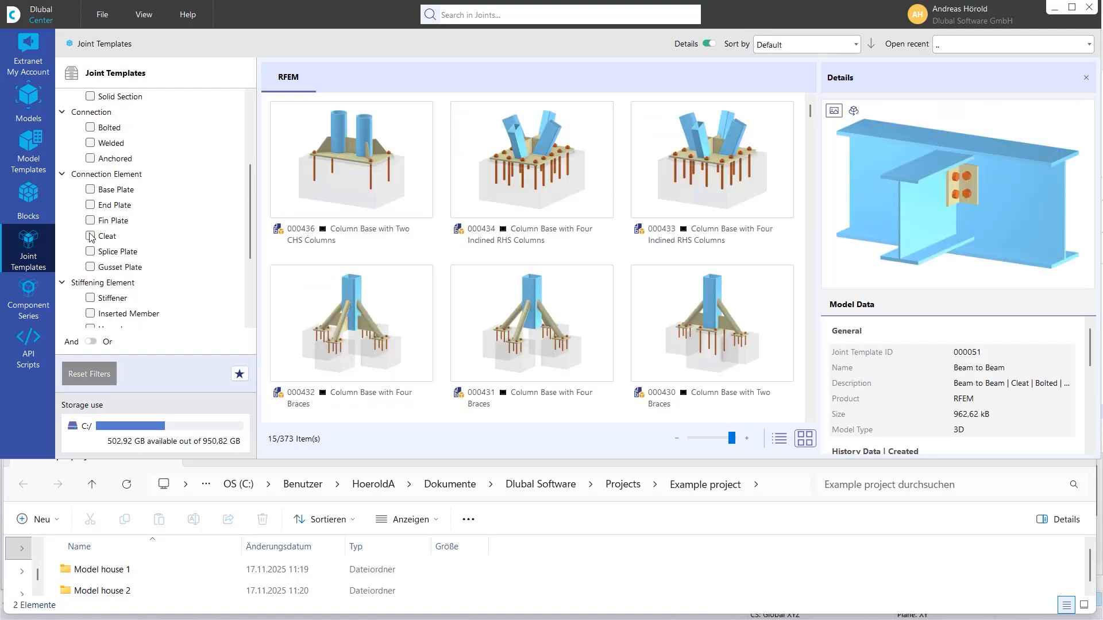
Browse the component series and their article data for the joist hangers
left_click(26, 297)
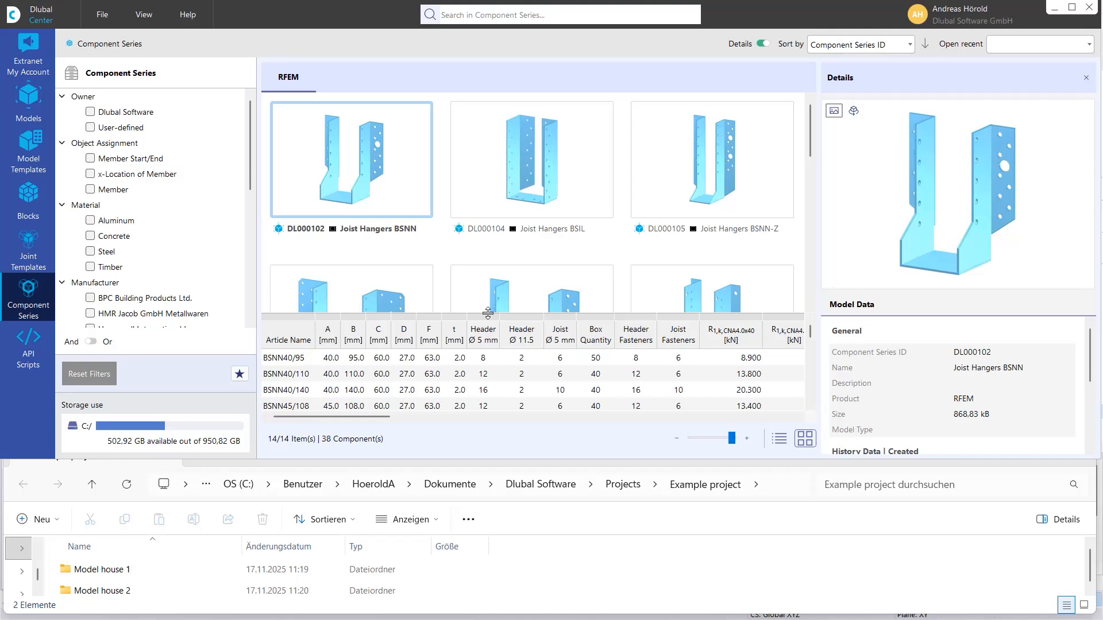
scroll(505, 233, "down", 2)
scroll(511, 228, "up", 2)
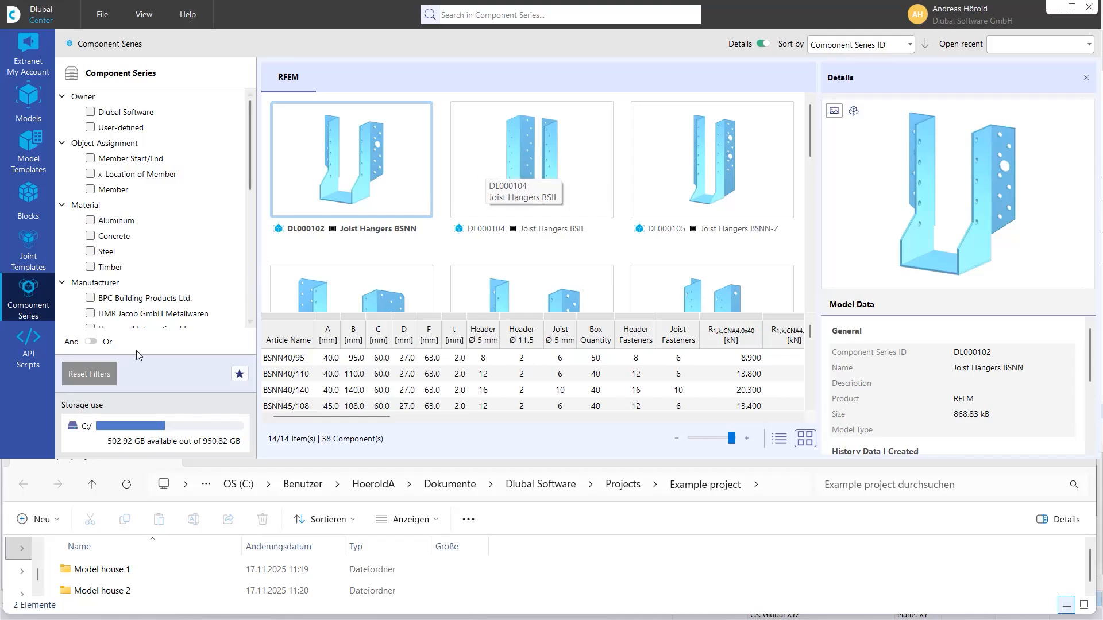
Browse the example models in the API scripts library
left_click(28, 340)
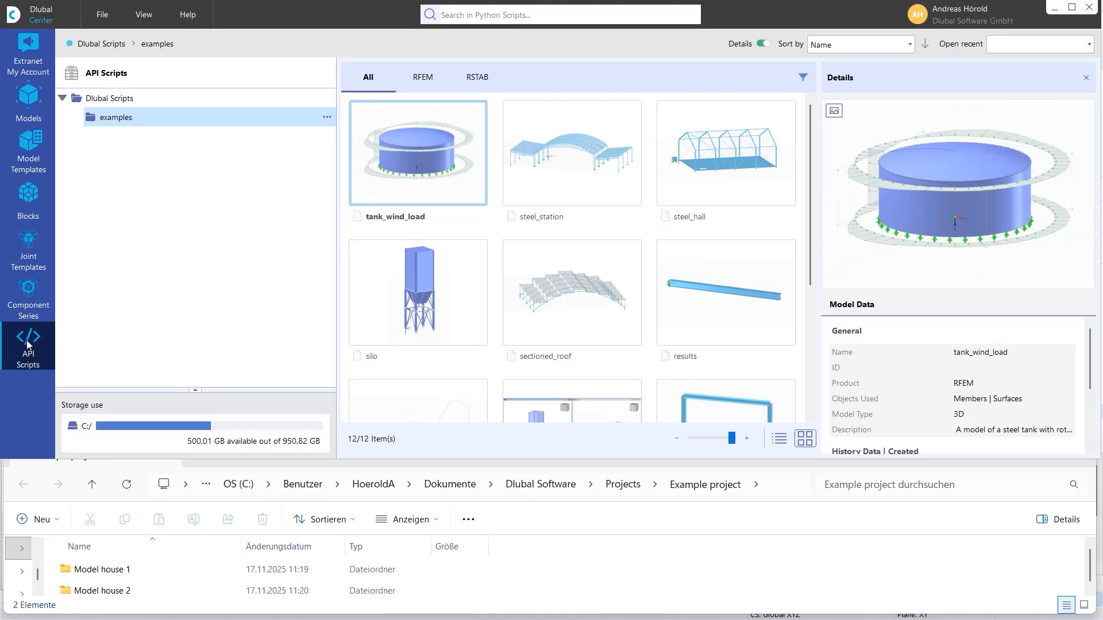
scroll(628, 278, "down", 3)
scroll(628, 280, "up", 3)
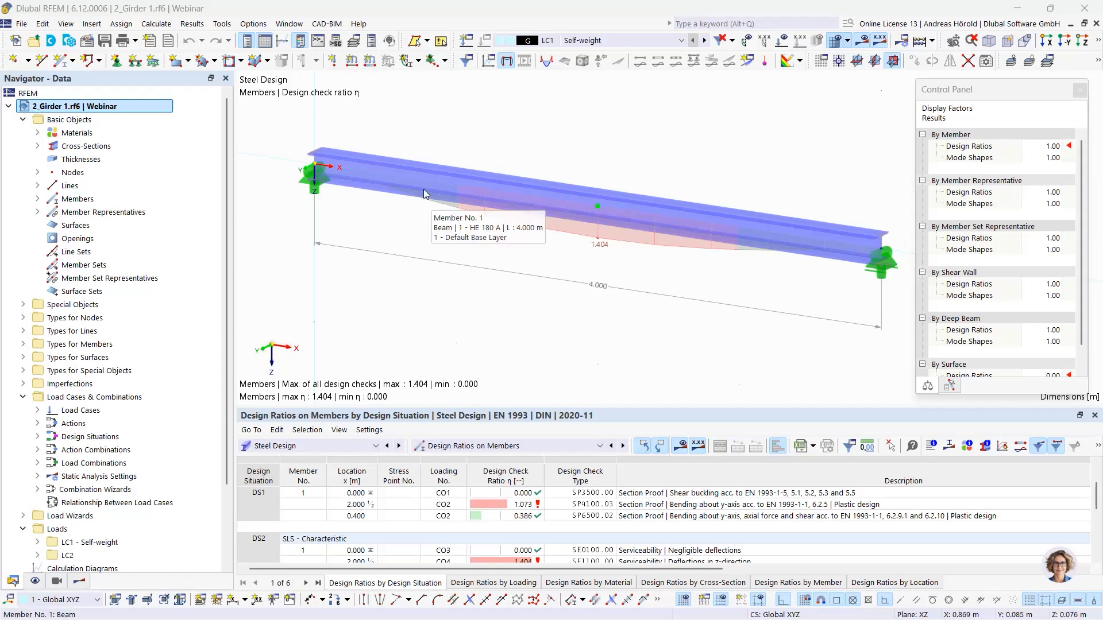
In RFEM, review the add-ons activated in the base data of the 2_Girder 1 model
left_click(409, 189)
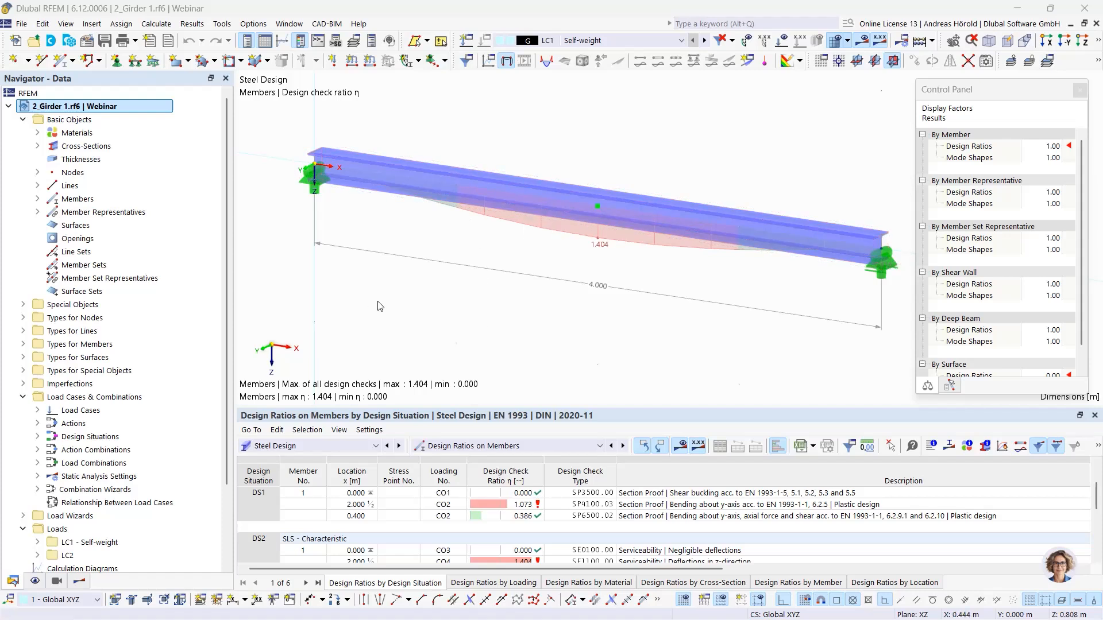
left_click(86, 41)
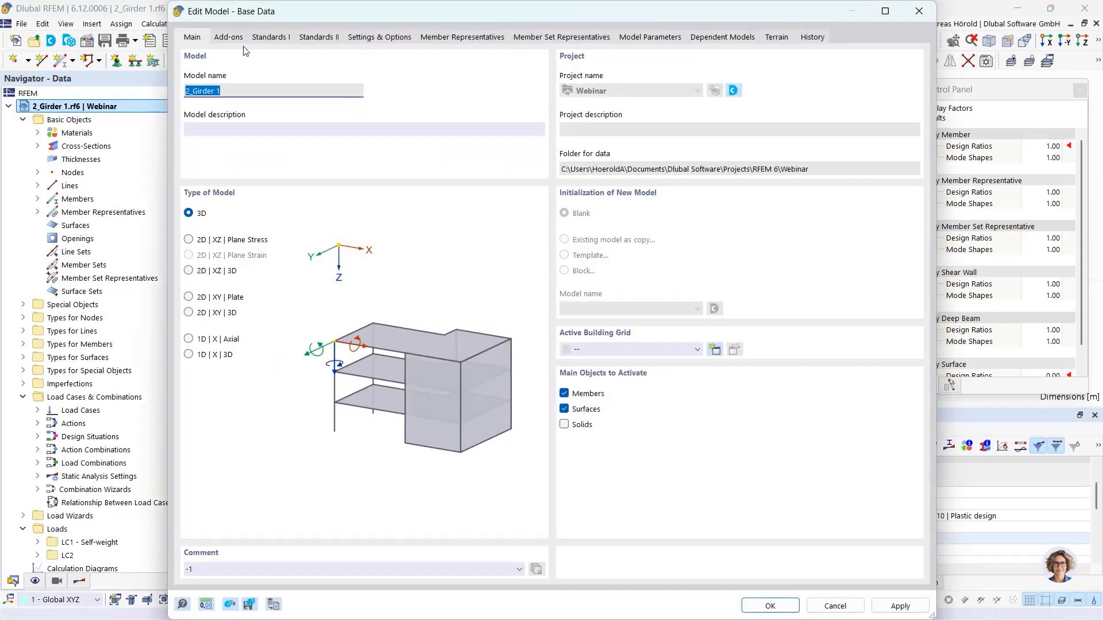
left_click(224, 40)
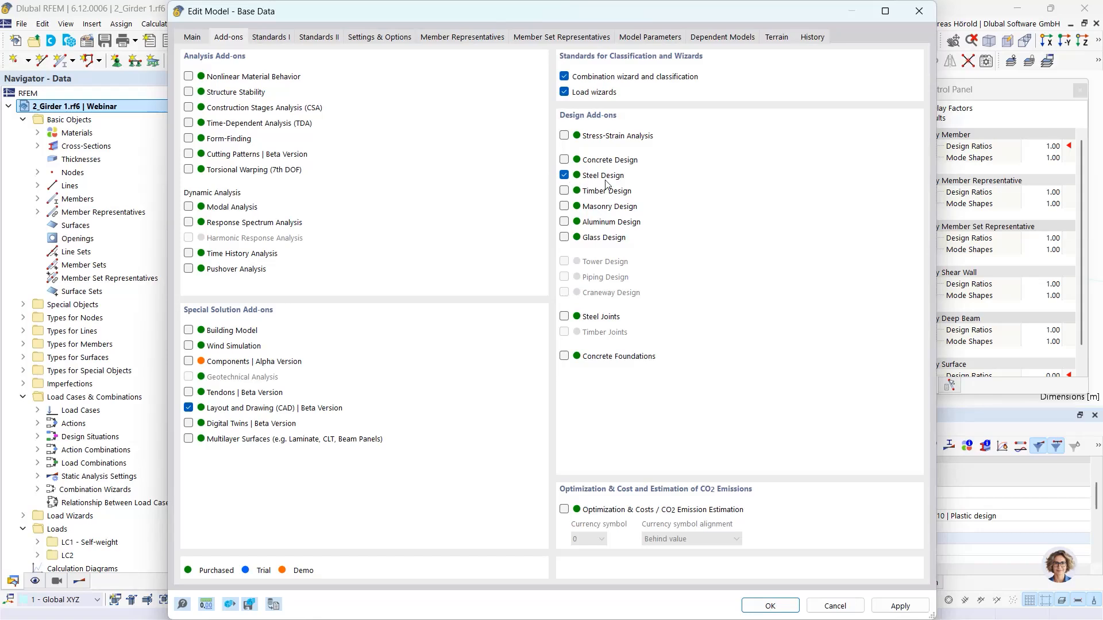
left_click(834, 606)
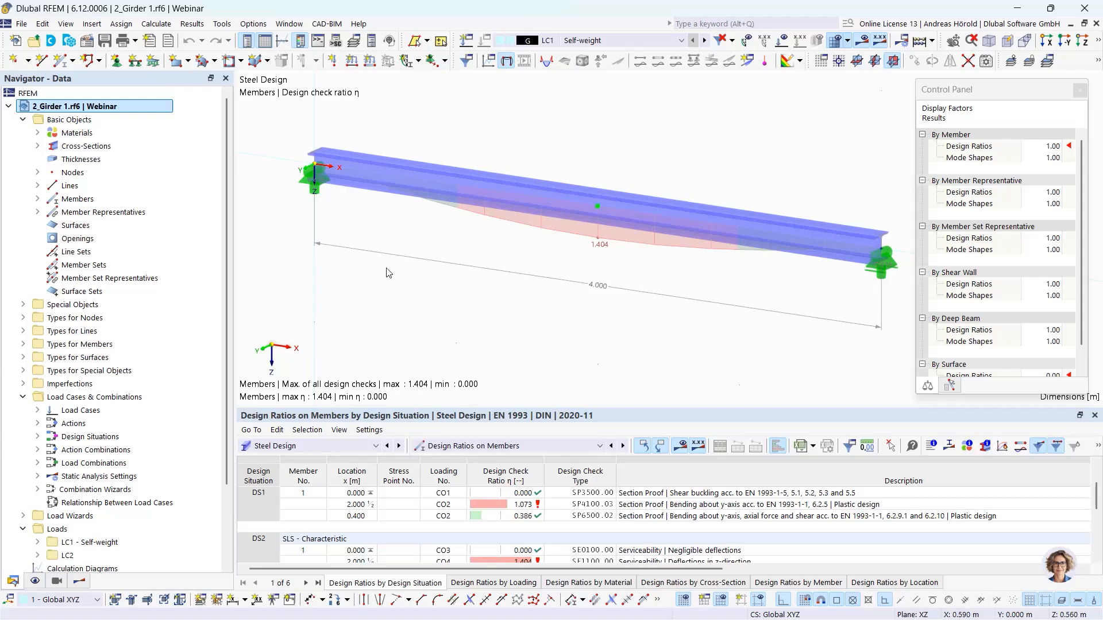
Edit the girder's HE 180 A cross-section and convert it to a parametric thin-walled I-section
left_click(38, 147)
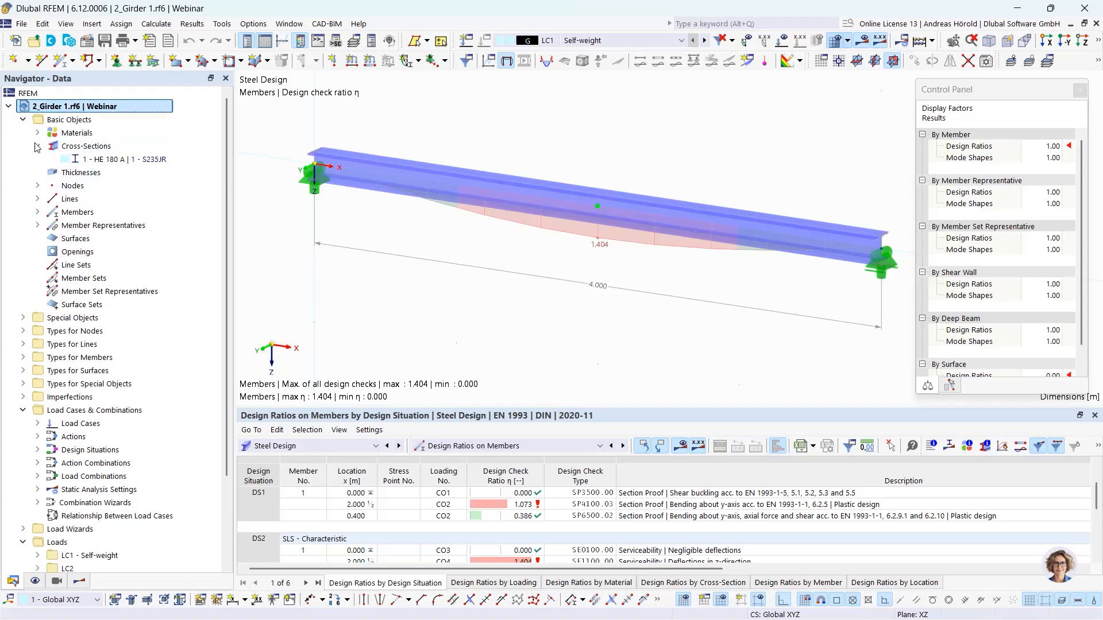
right_click(118, 160)
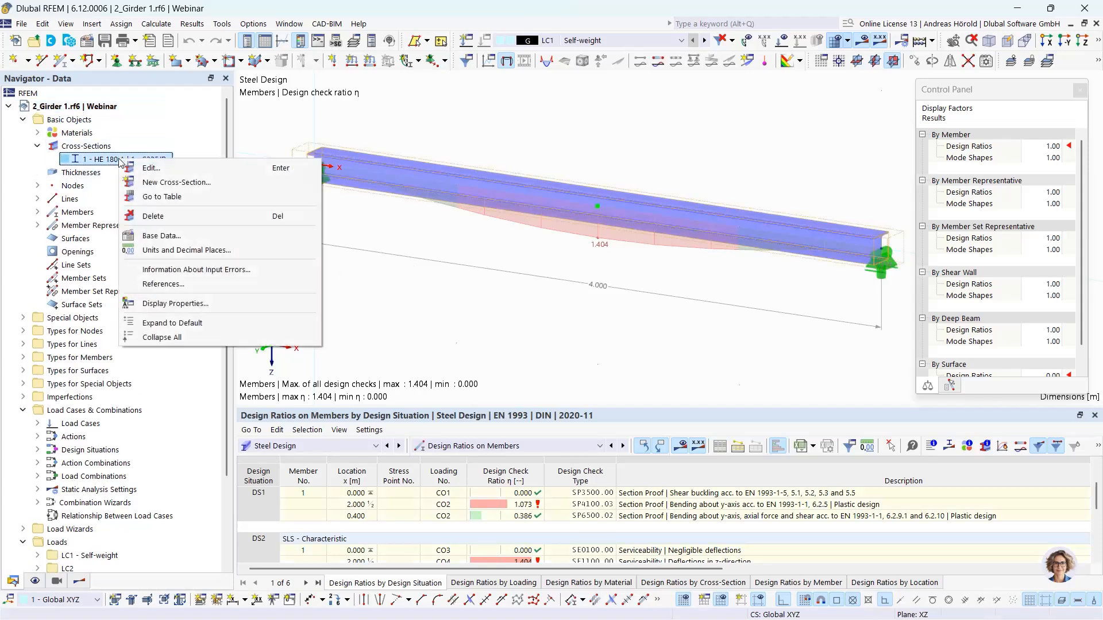
left_click(172, 170)
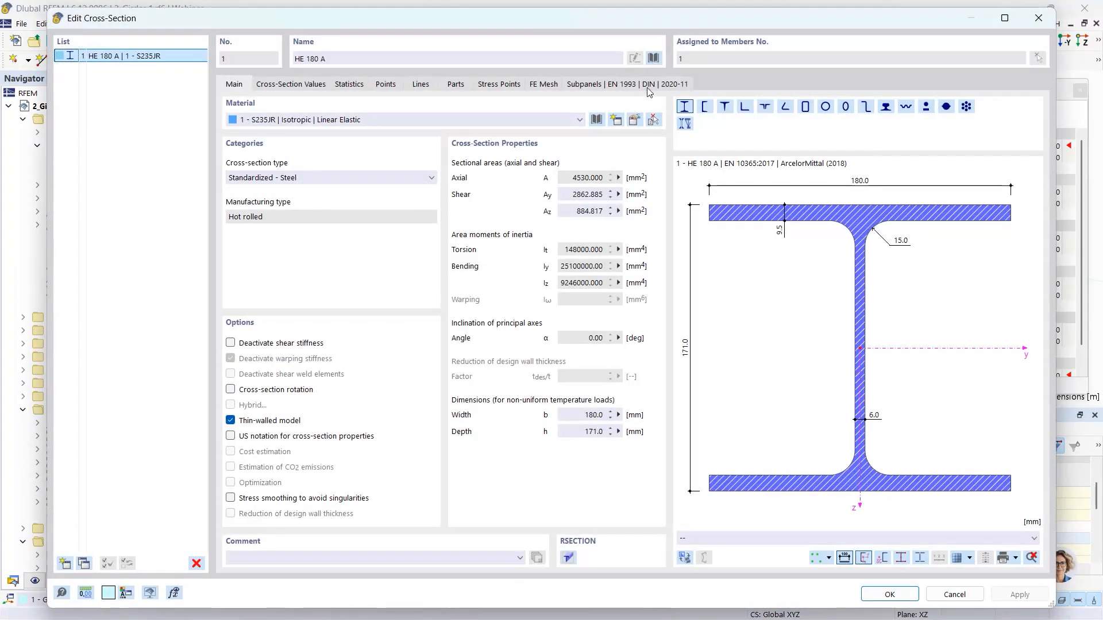
left_click(655, 58)
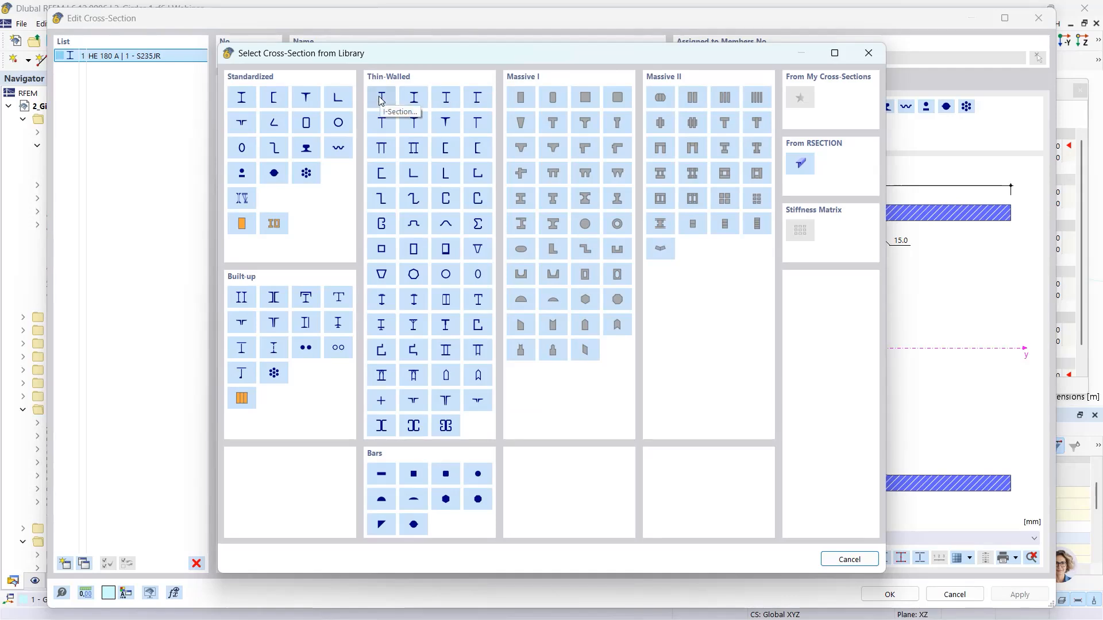
key("Escape")
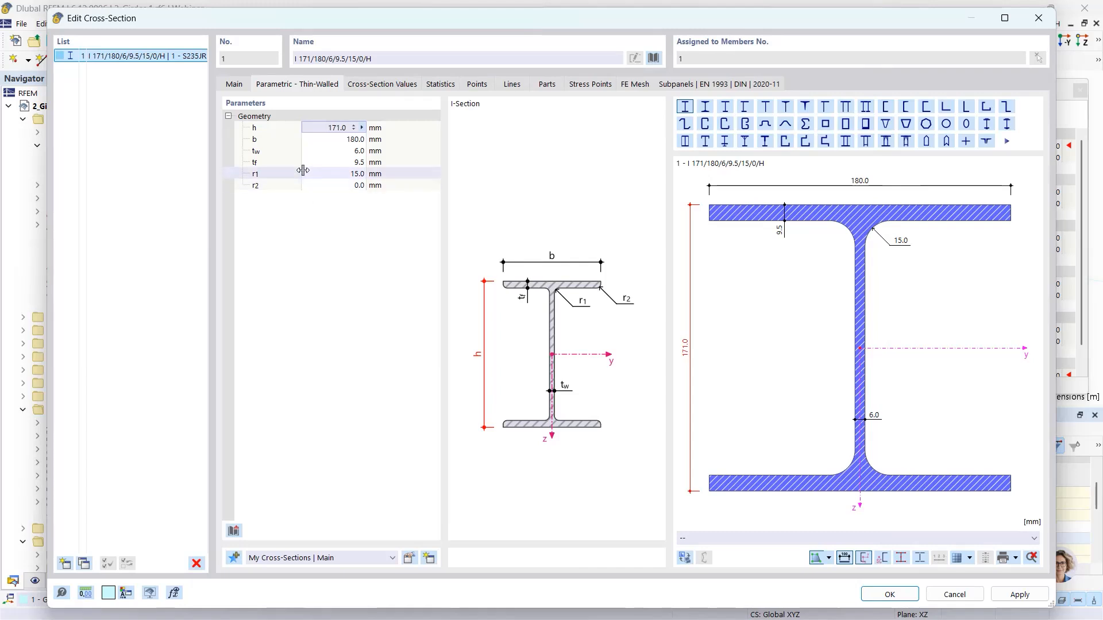
Set the manufacturing type of the parametric I-section to Welded
left_click(308, 127)
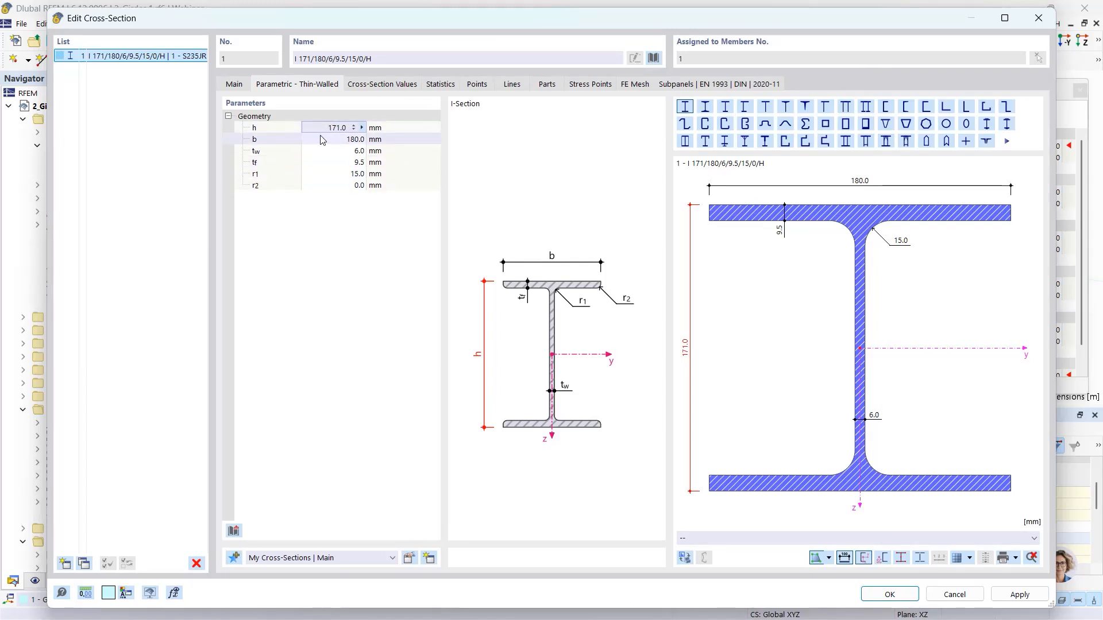
left_click(234, 85)
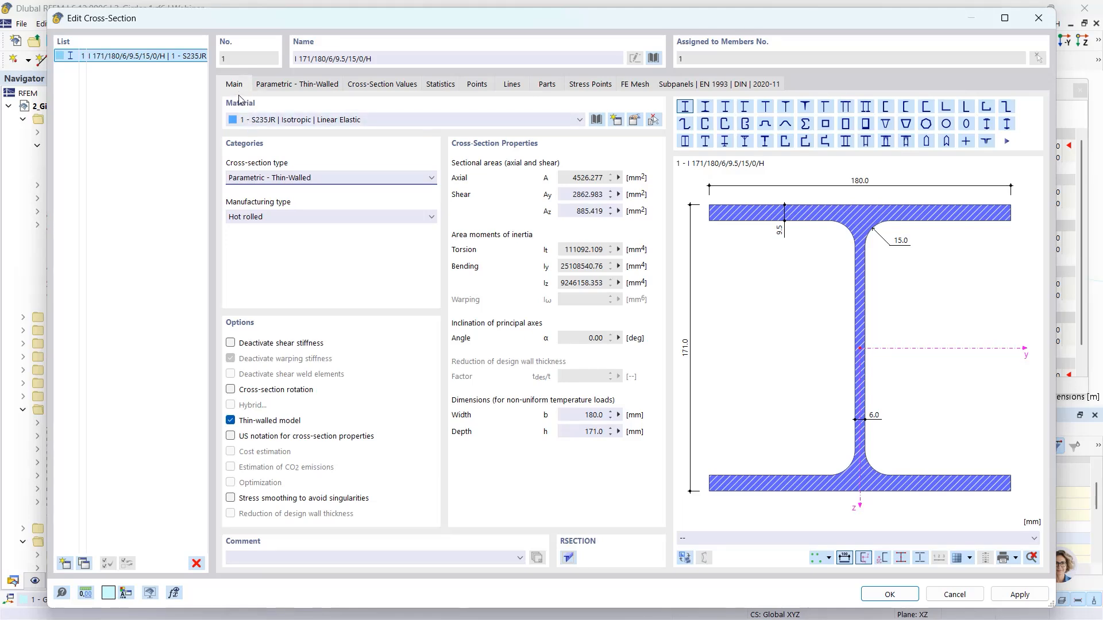
left_click(273, 218)
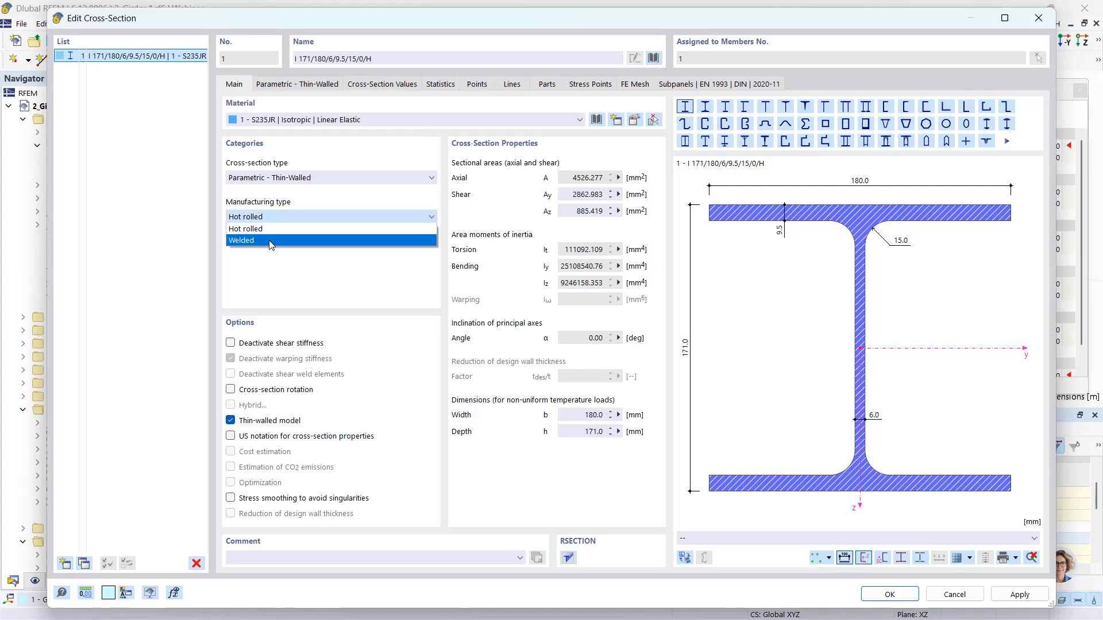
left_click(271, 240)
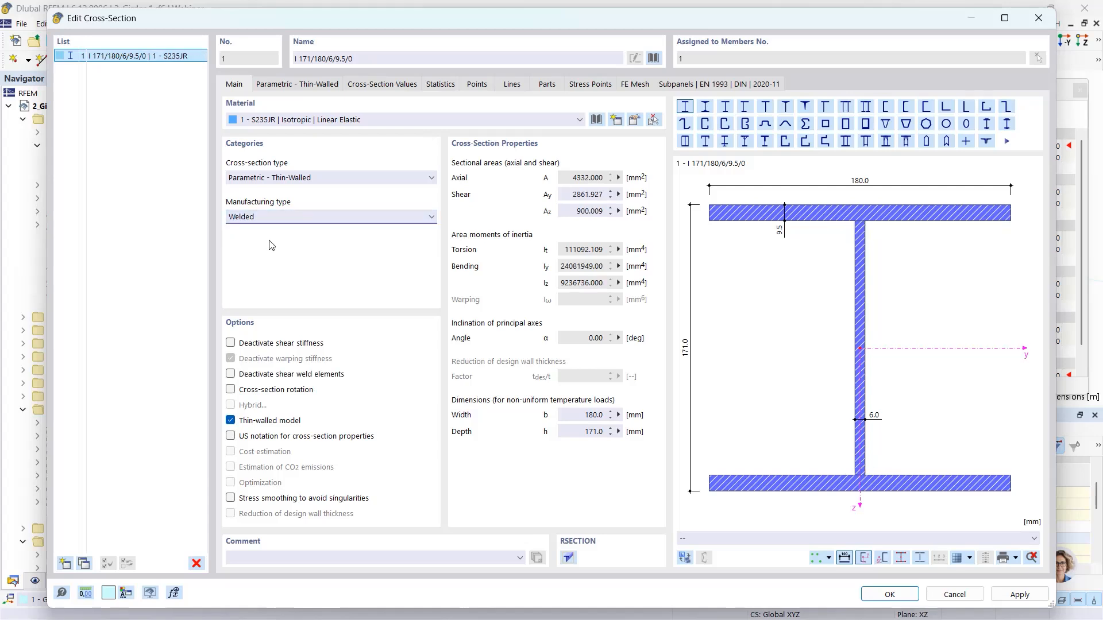
Set the welded I-section's height h to 175 mm
left_click(275, 84)
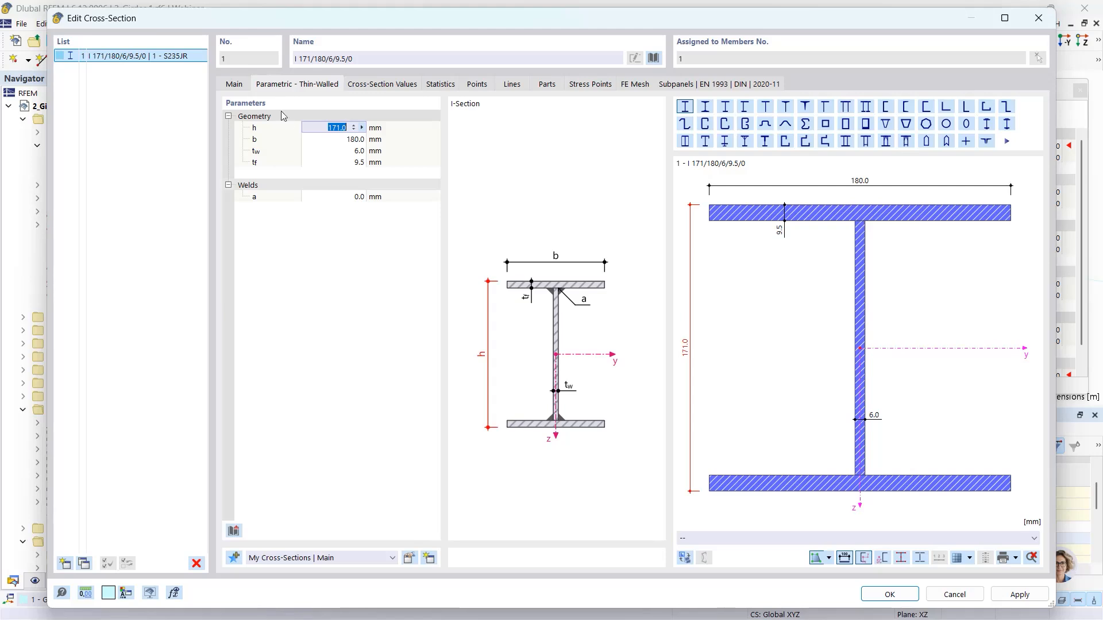
type("175")
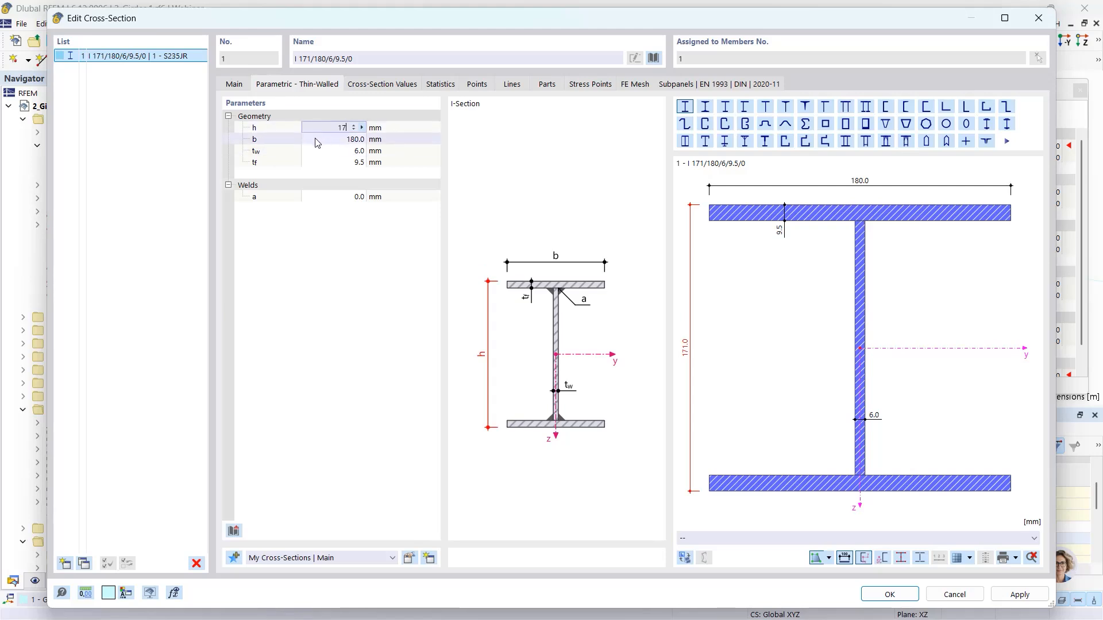
left_click(349, 151)
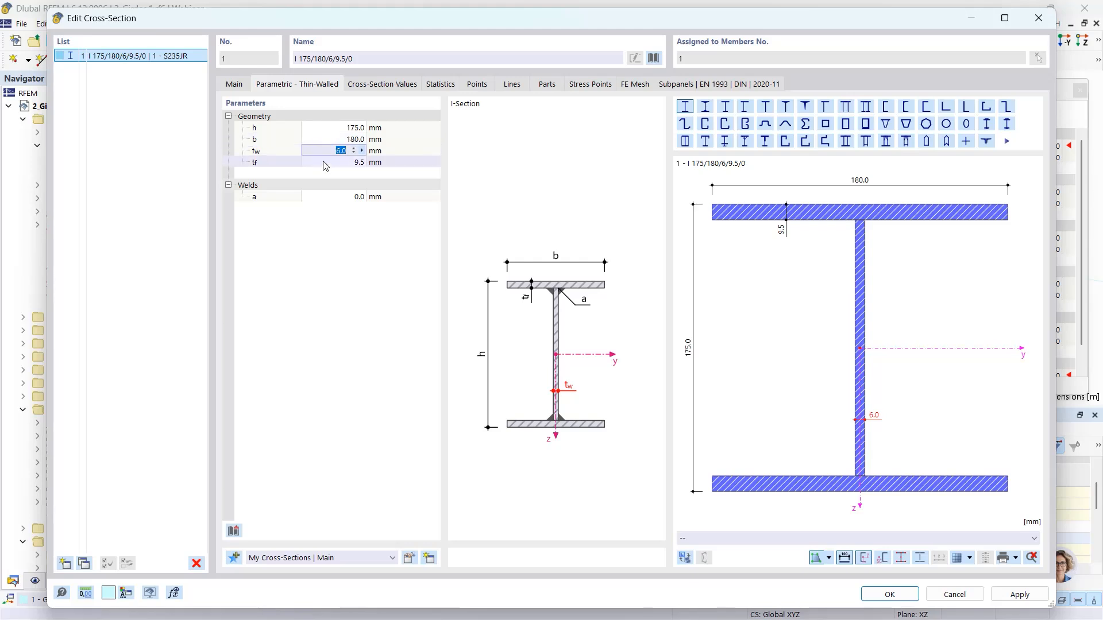
Set the welded I-section's flange thickness tf to 15 mm and weld thickness a to 3 mm, and accept the cross-section
left_click(348, 167)
left_click(347, 165)
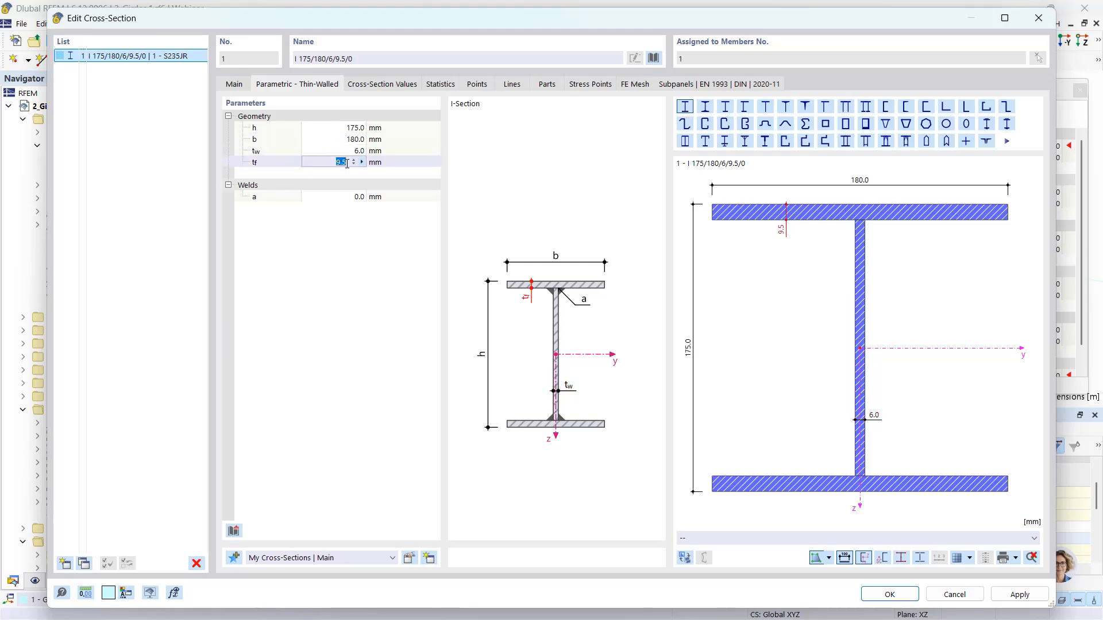
type("15")
left_click(352, 197)
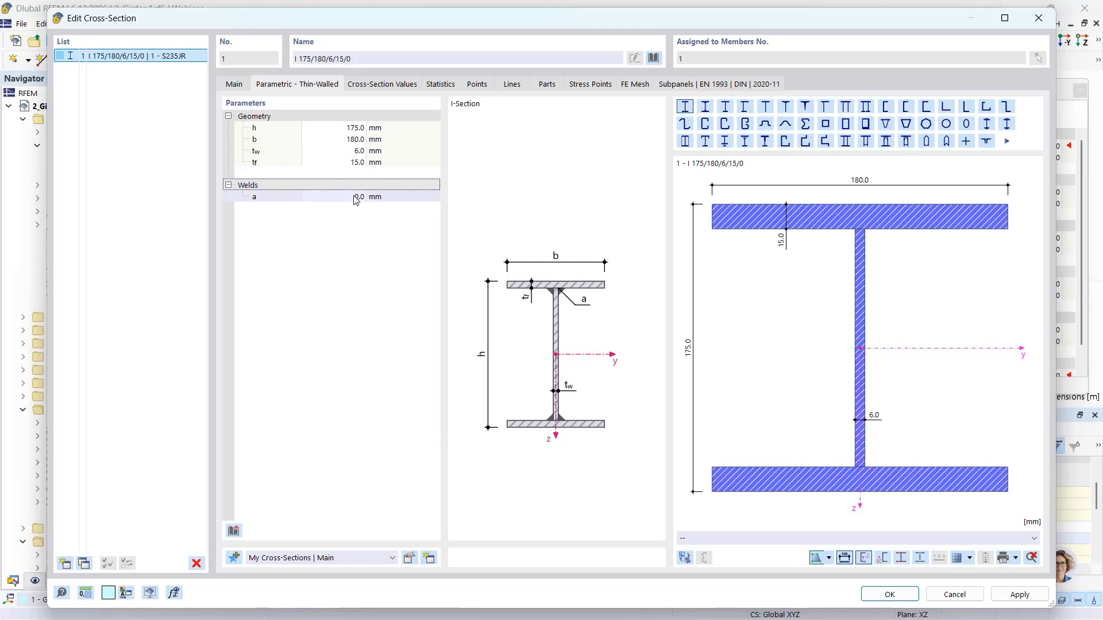
type("3")
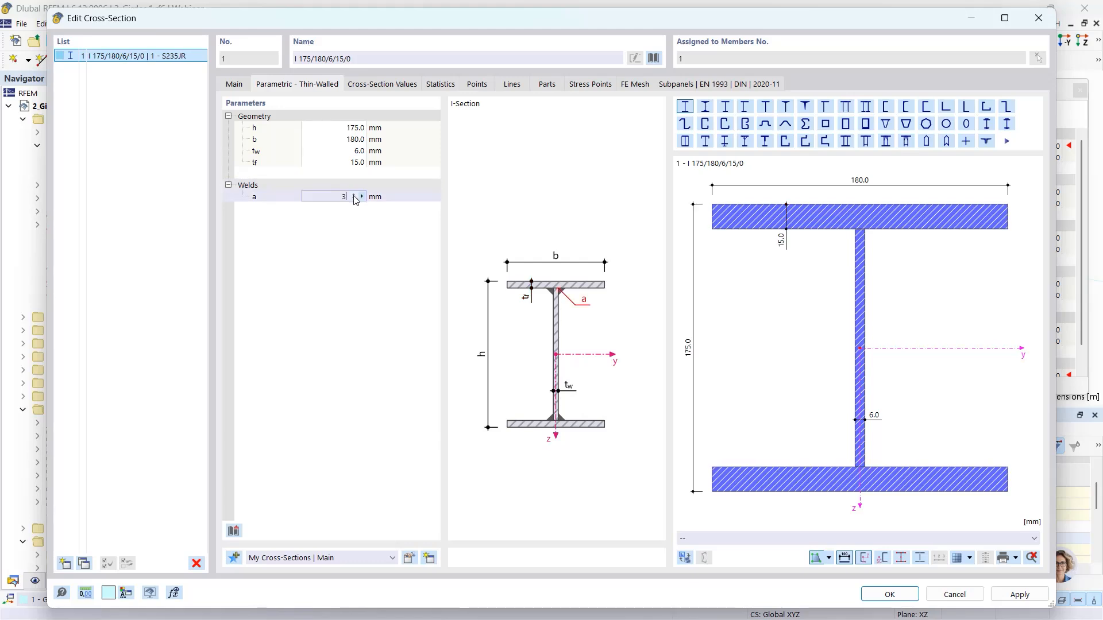
key("Return")
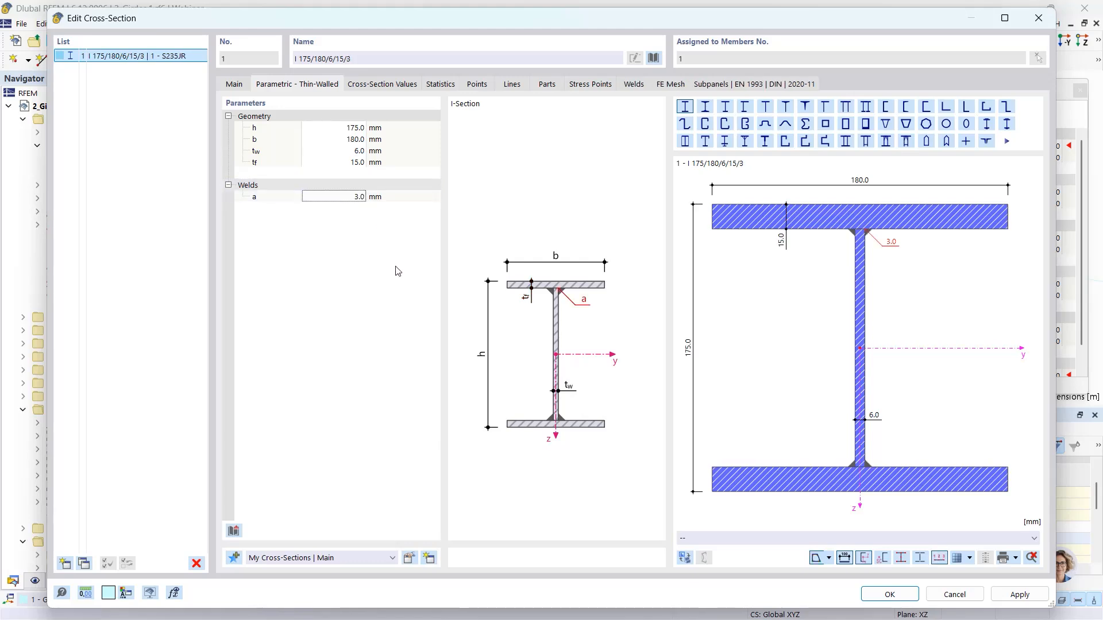
left_click(885, 596)
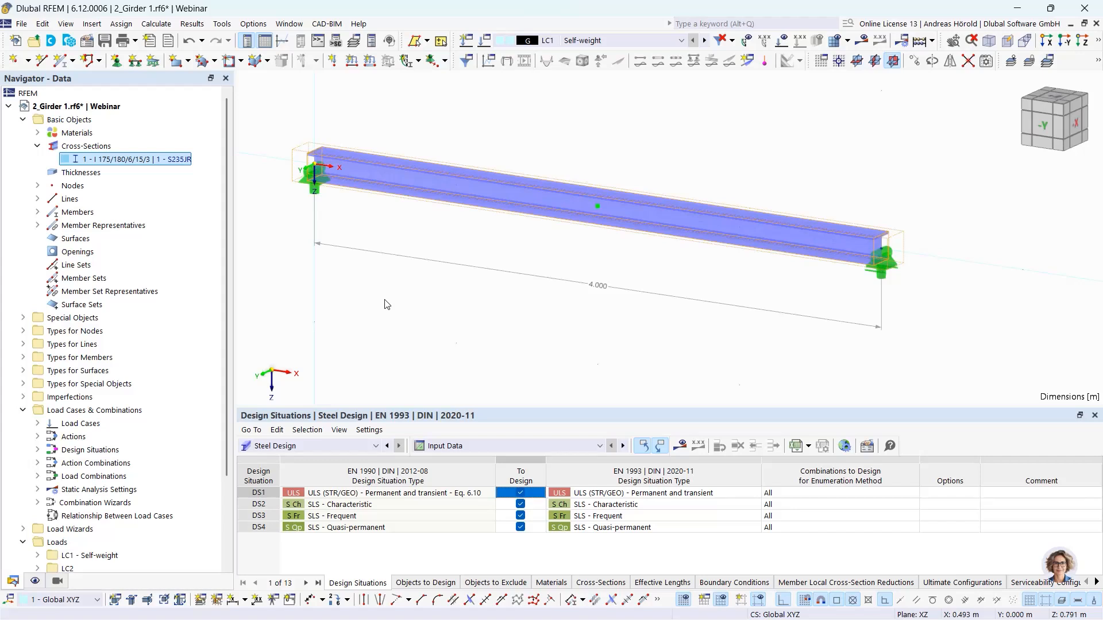
Locate the default ultimate configuration among the model's Steel Design data
scroll(119, 410, "down", 3)
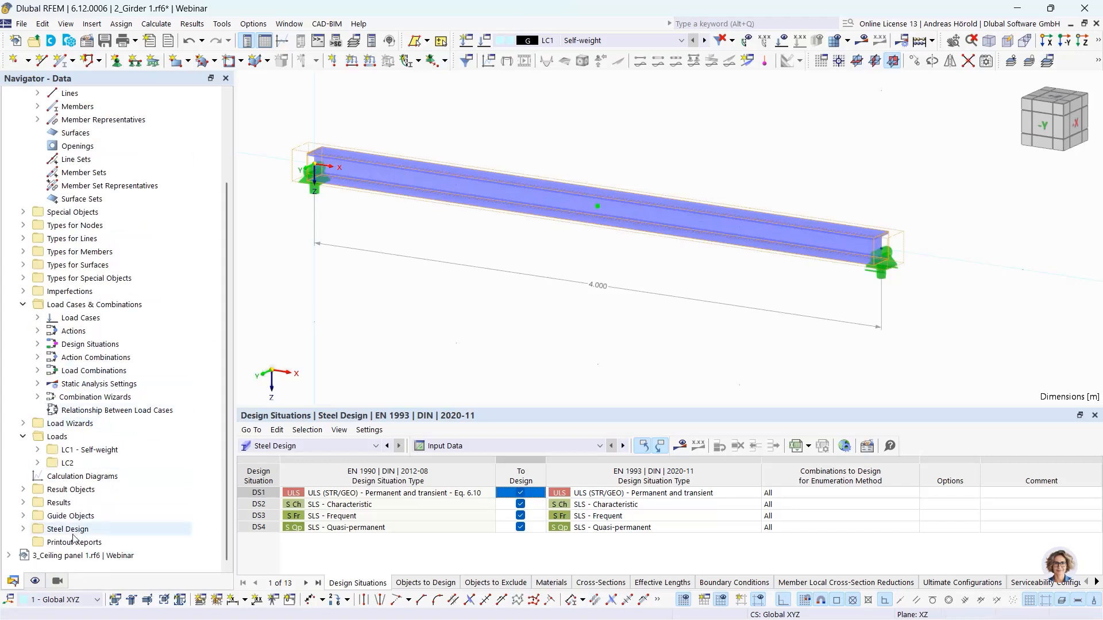
left_click(23, 529)
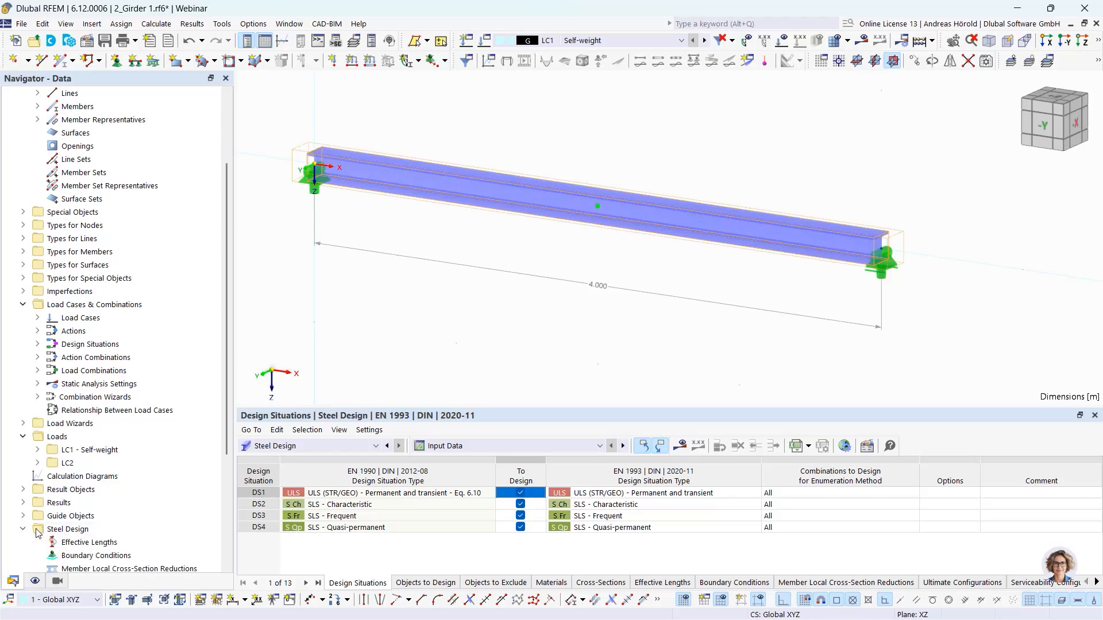
scroll(85, 520, "down", 2)
scroll(84, 519, "down", 2)
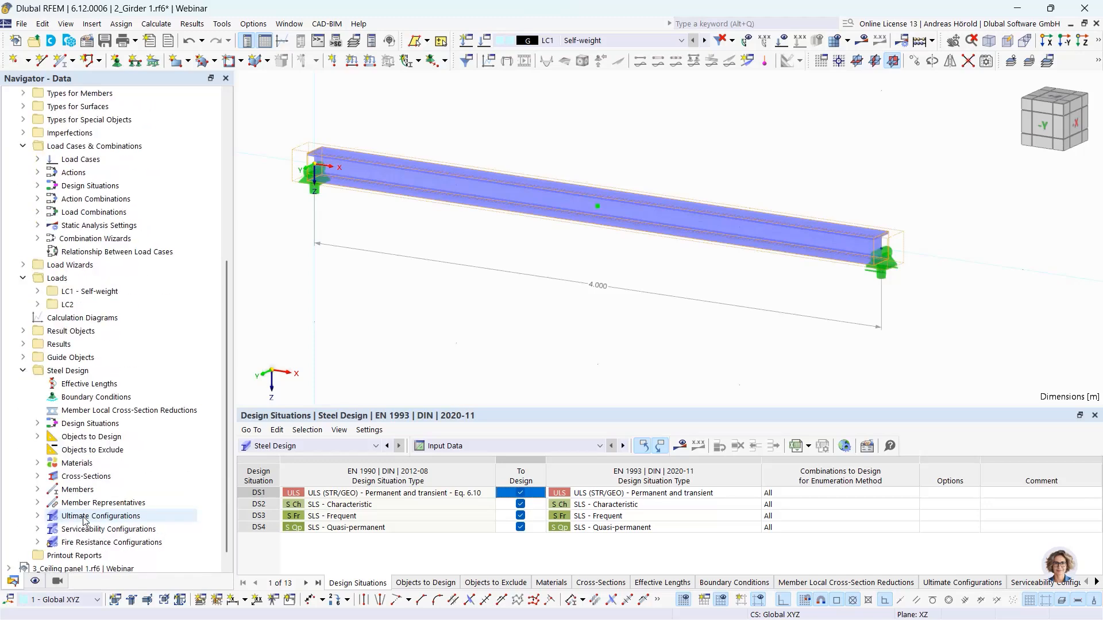
left_click(37, 516)
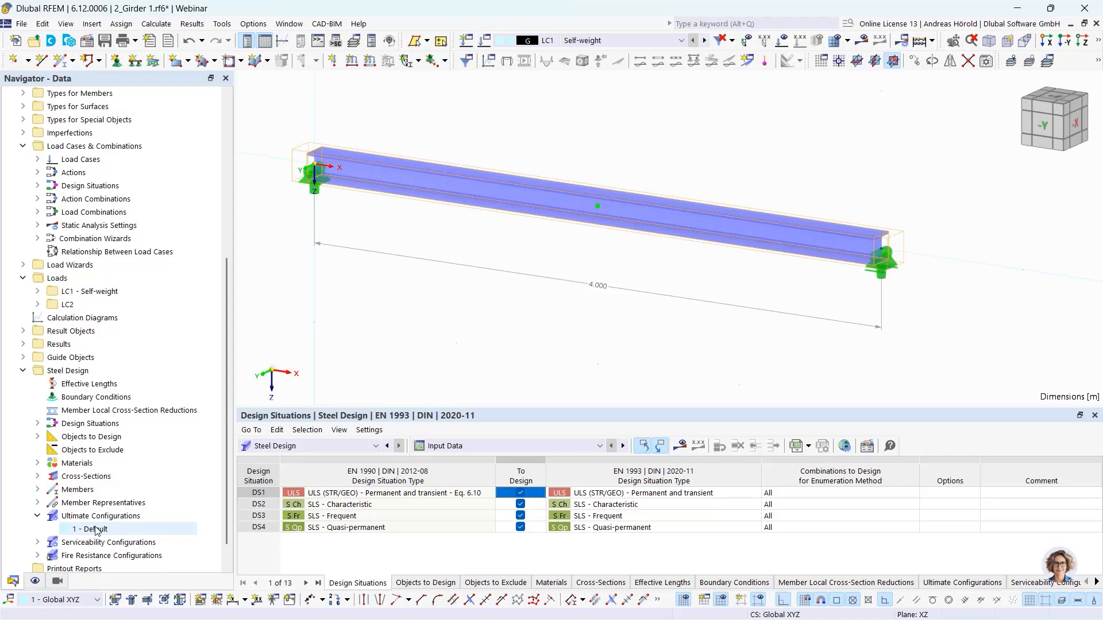
Enable the design of longitudinal fillet welds in the default ultimate configuration assigned to the girder member
double_click(519, 196)
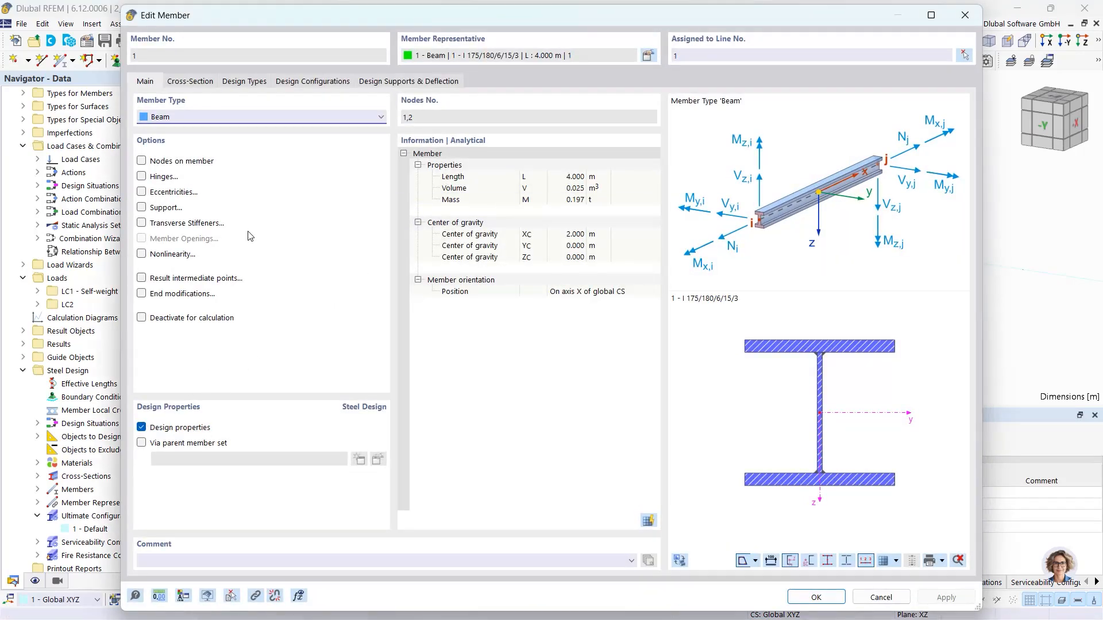
left_click(300, 82)
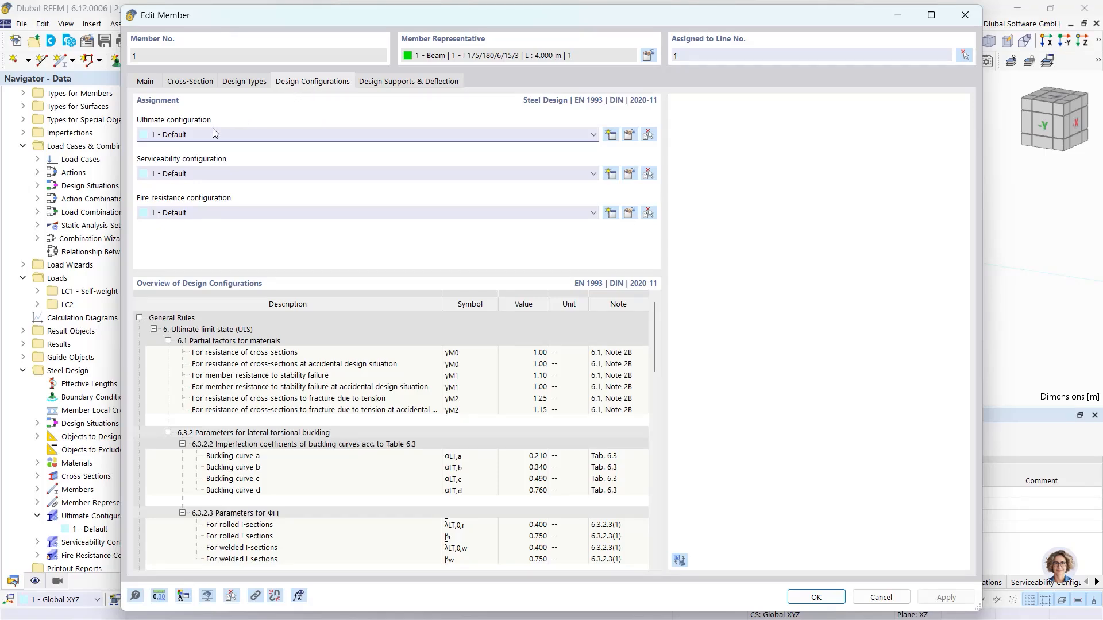
left_click(630, 137)
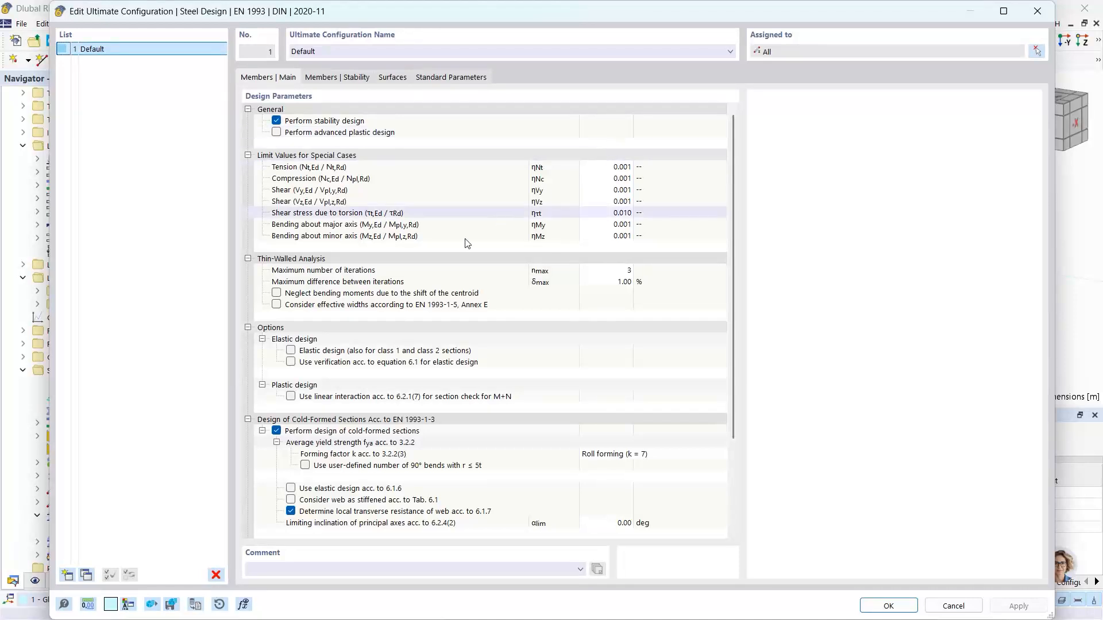
scroll(435, 267, "down", 3)
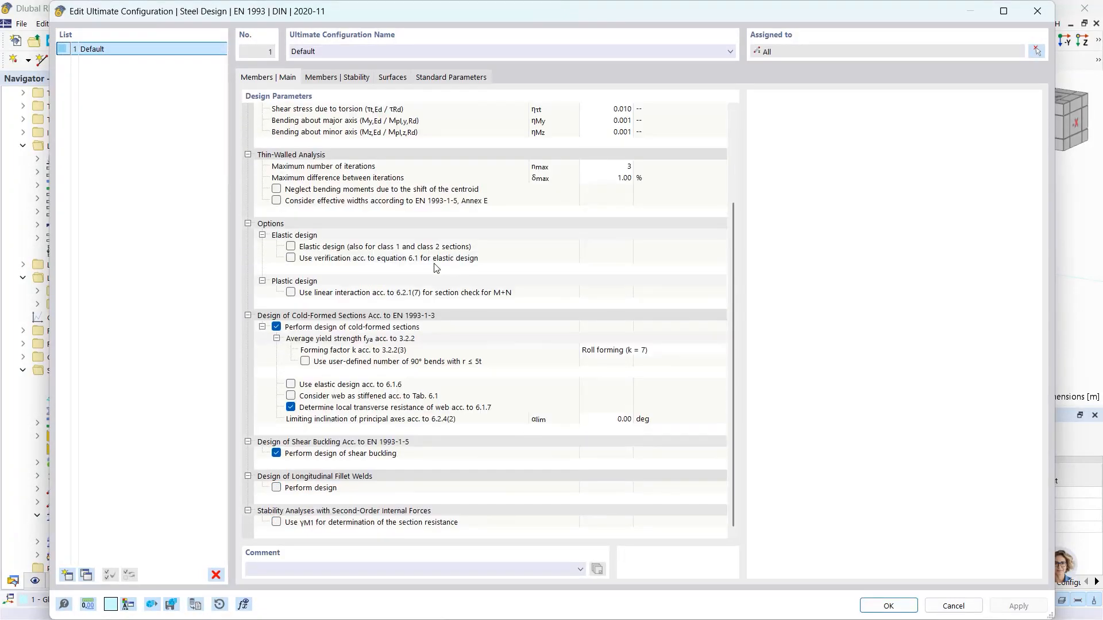
left_click(276, 487)
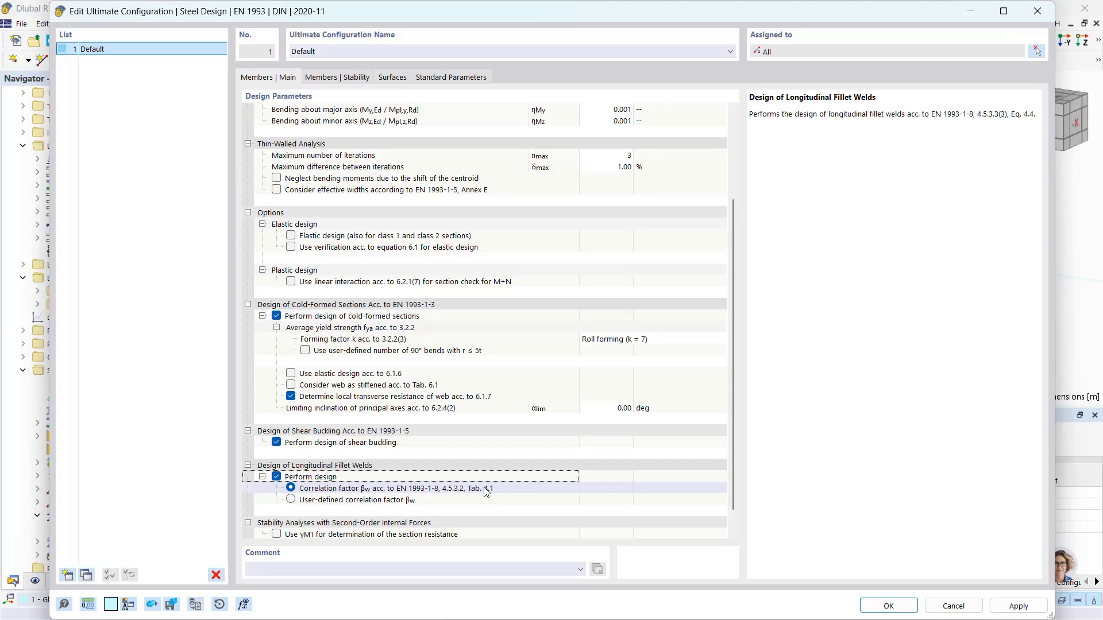
left_click(887, 607)
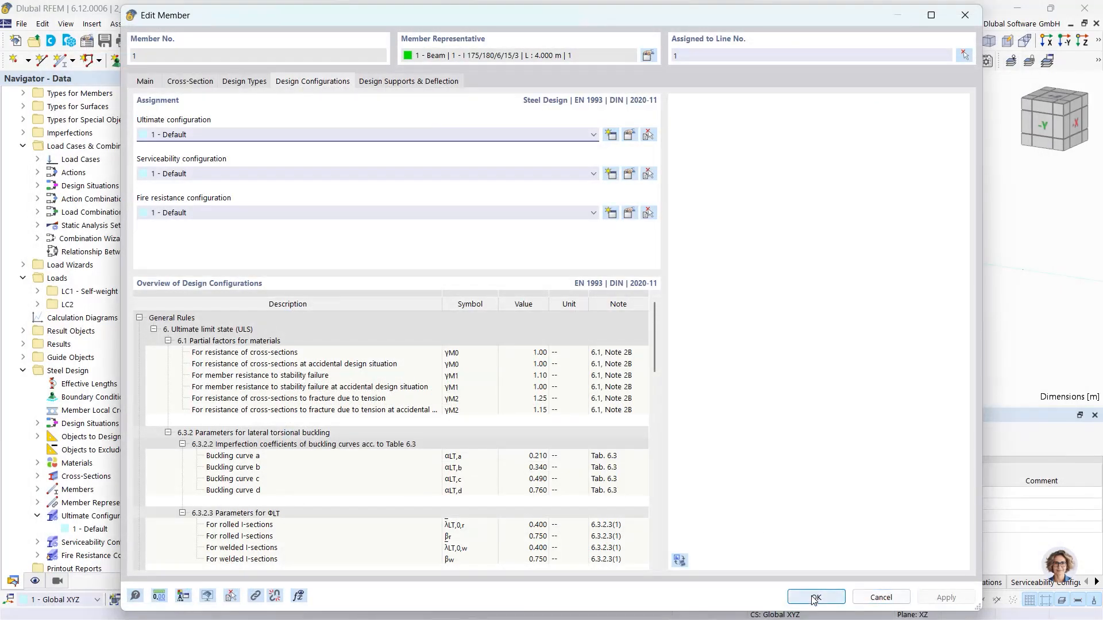
left_click(815, 599)
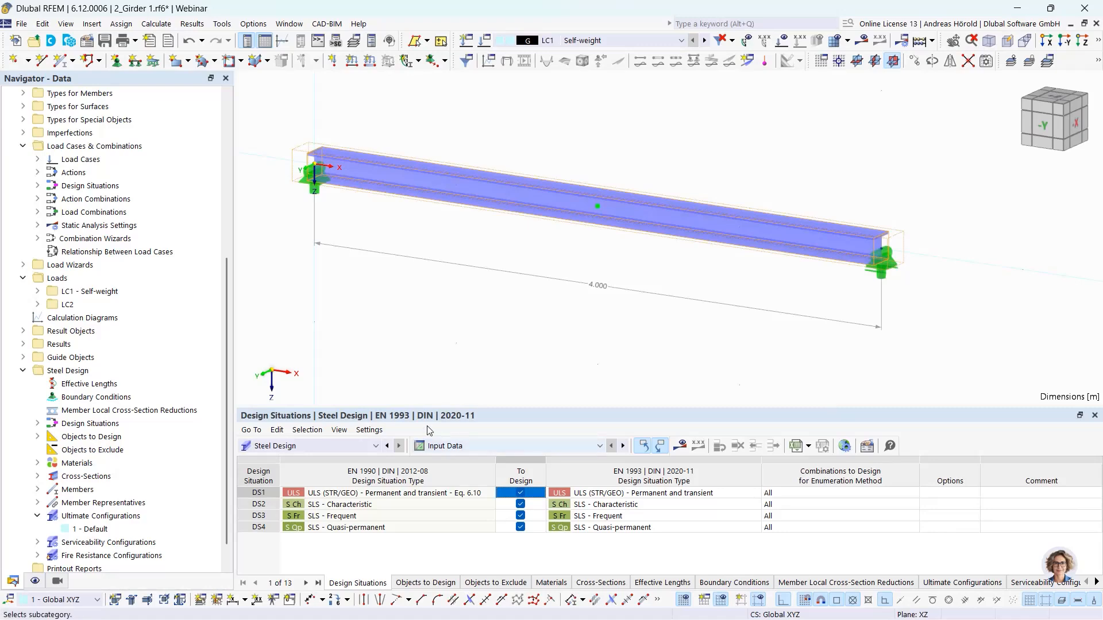
Calculate the steel design and list the design ratios on members
left_click(682, 445)
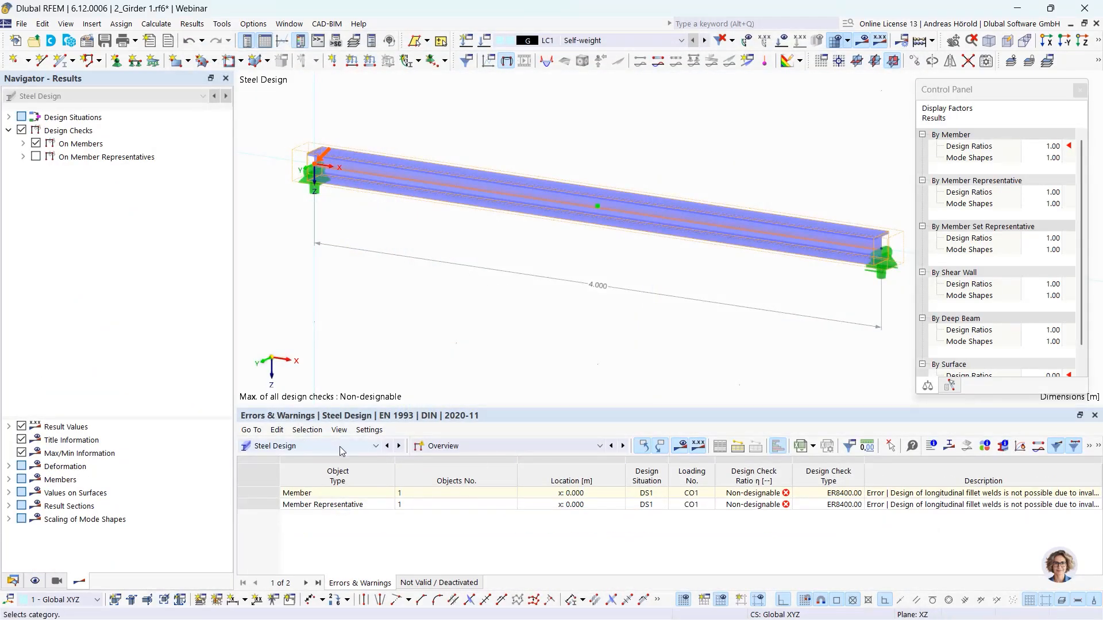
left_click(474, 447)
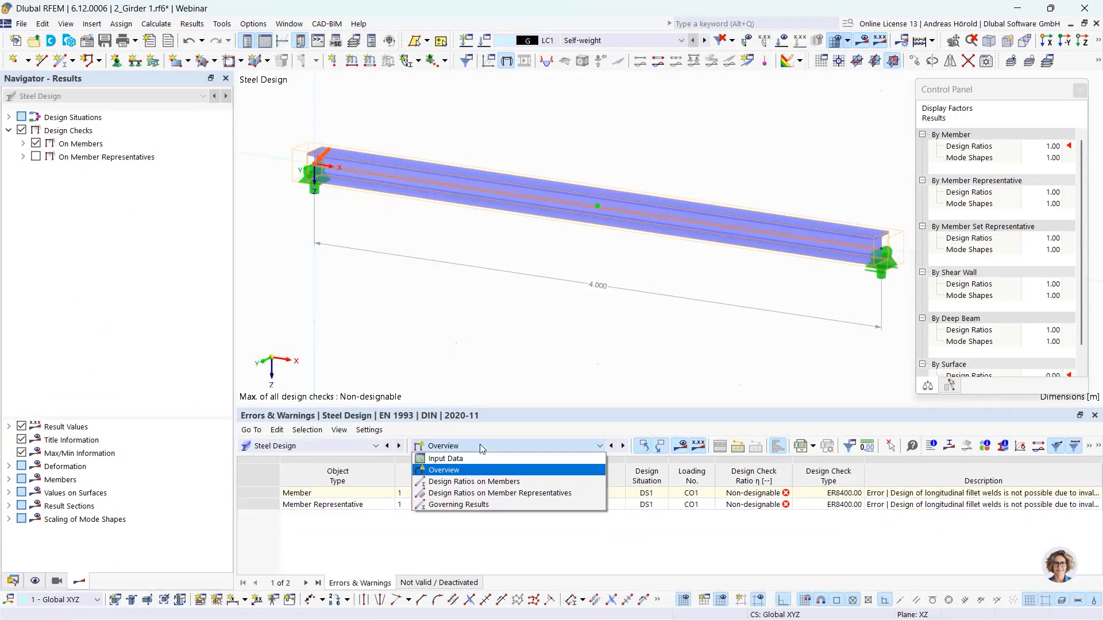
left_click(505, 483)
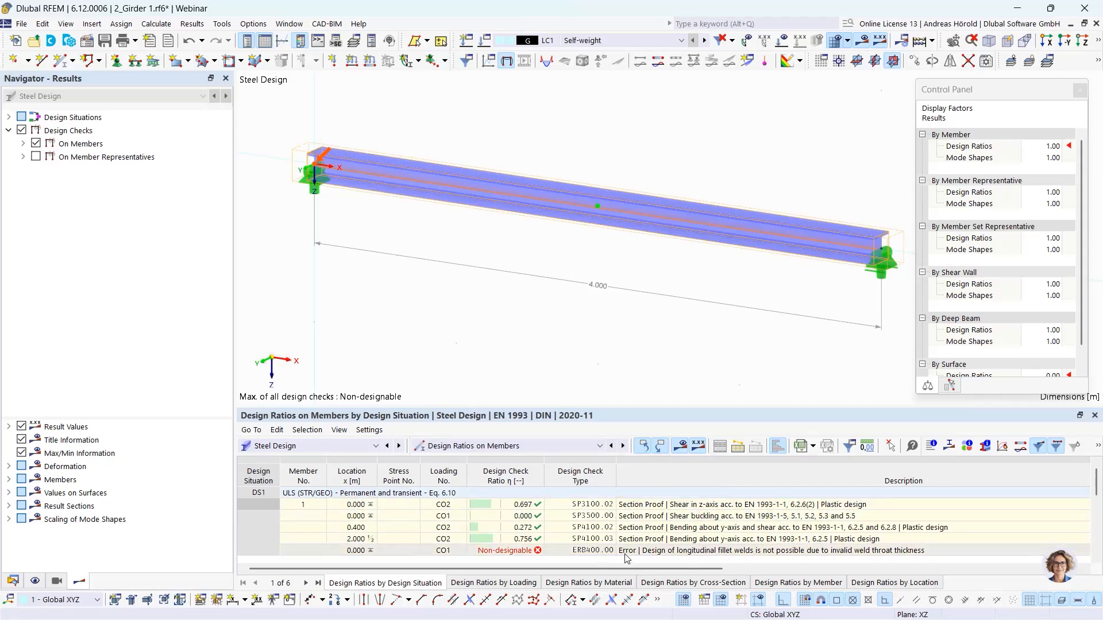
Examine the design check details of the non-designable longitudinal fillet weld check
left_click(675, 554)
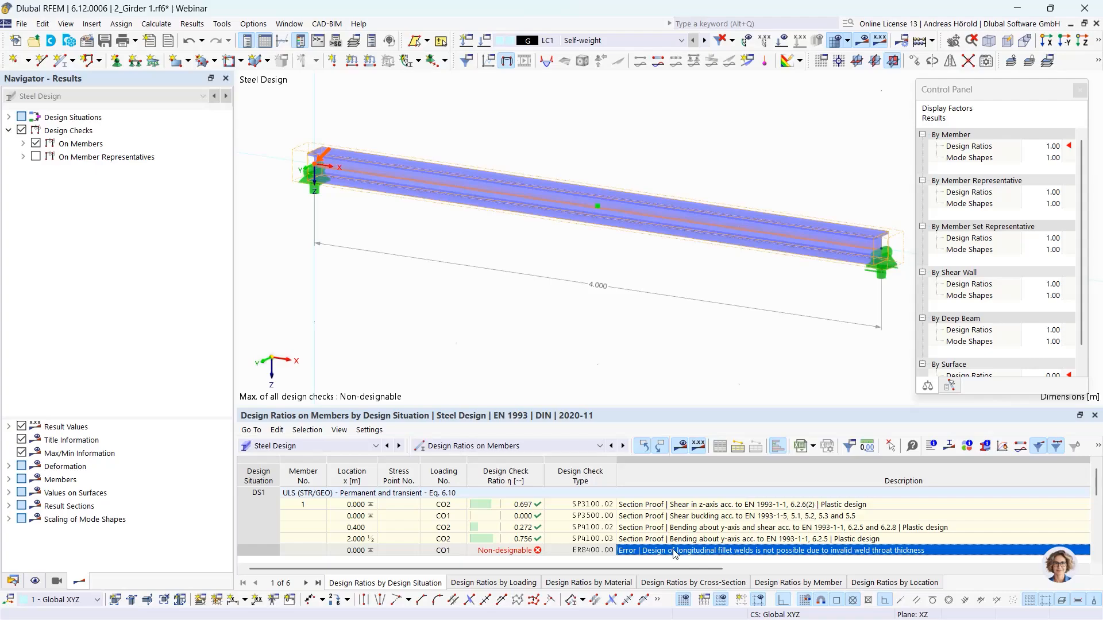
double_click(675, 554)
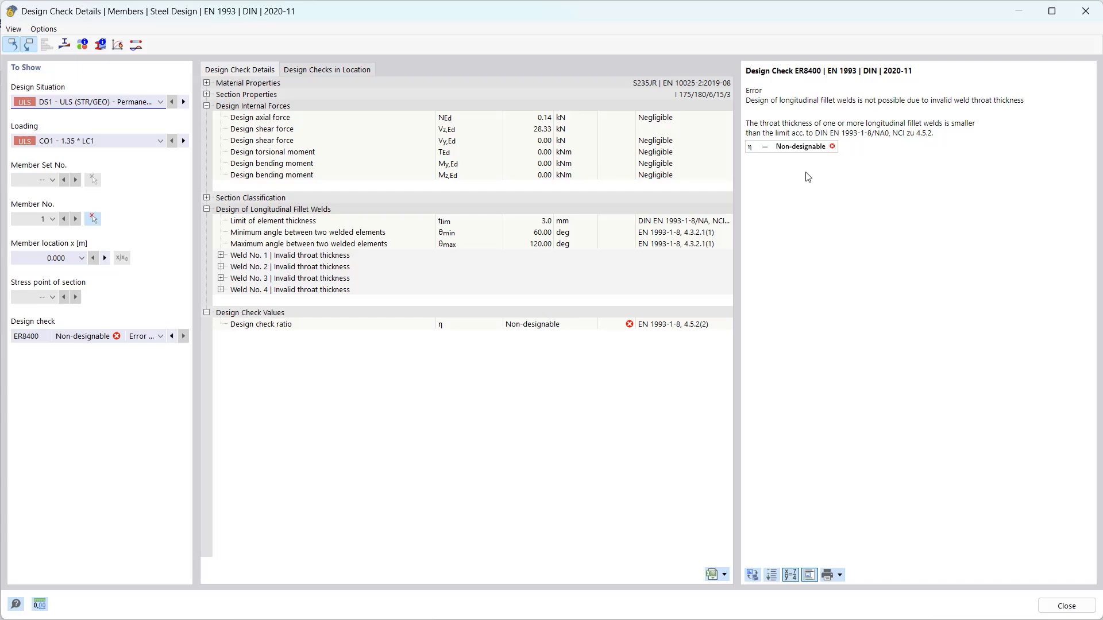
left_click(1065, 606)
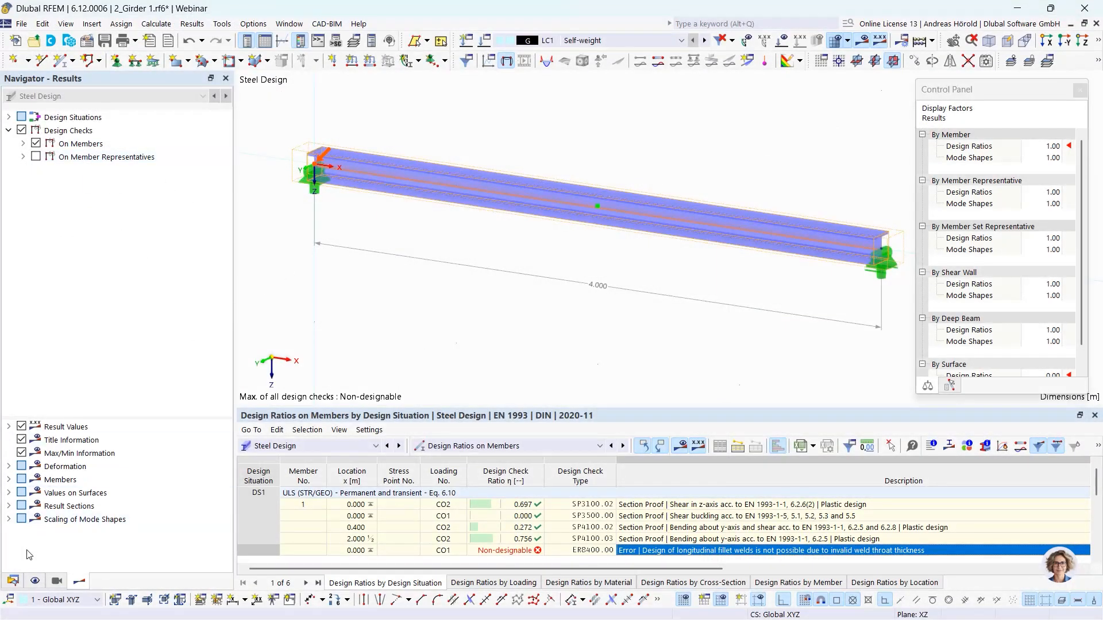
Set the weld thickness a of the girder's parametric I-section to 4 mm
left_click(13, 582)
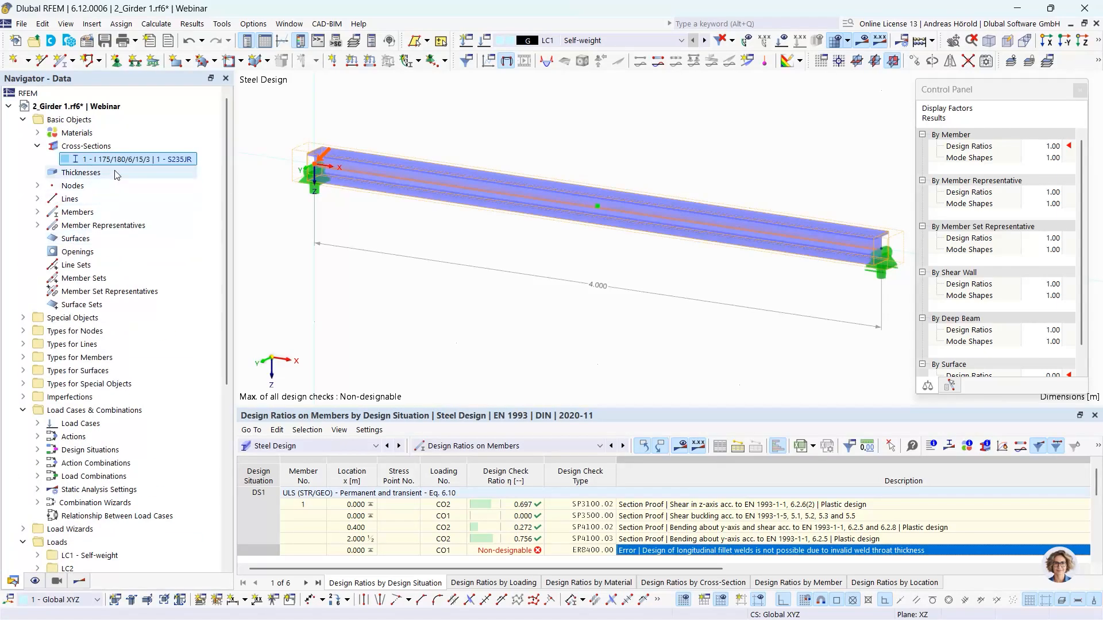
double_click(131, 161)
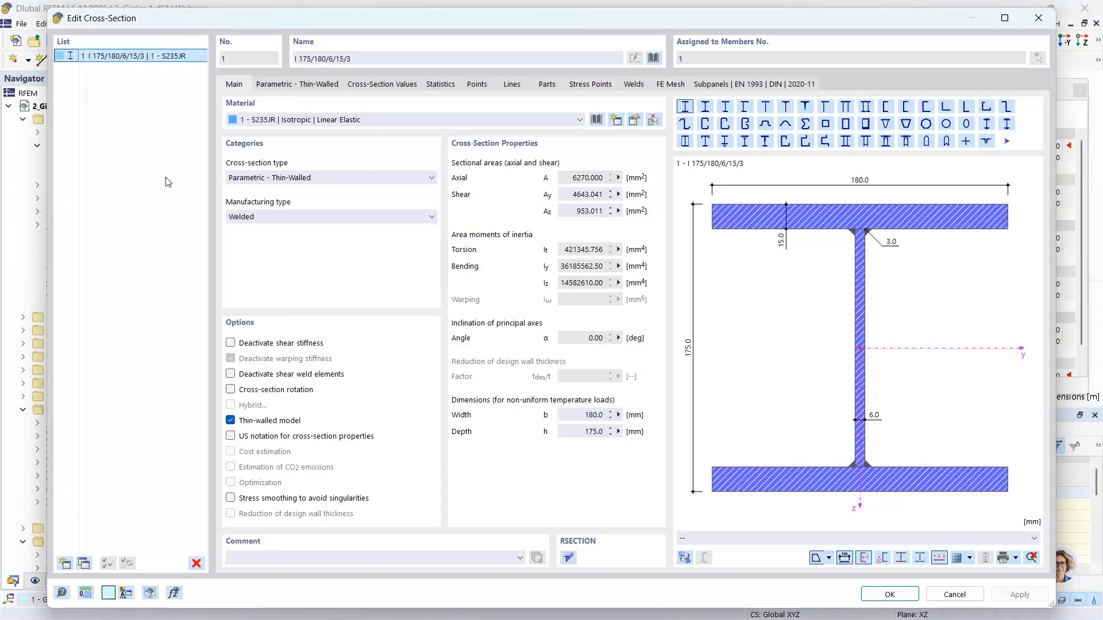
left_click(294, 87)
left_click(352, 196)
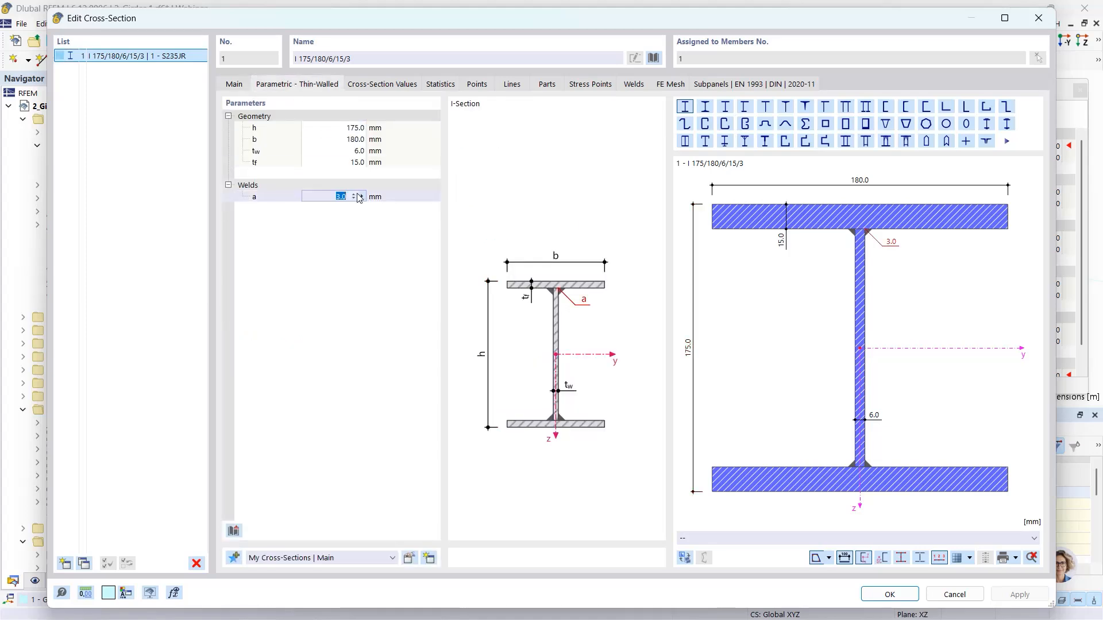
type("4")
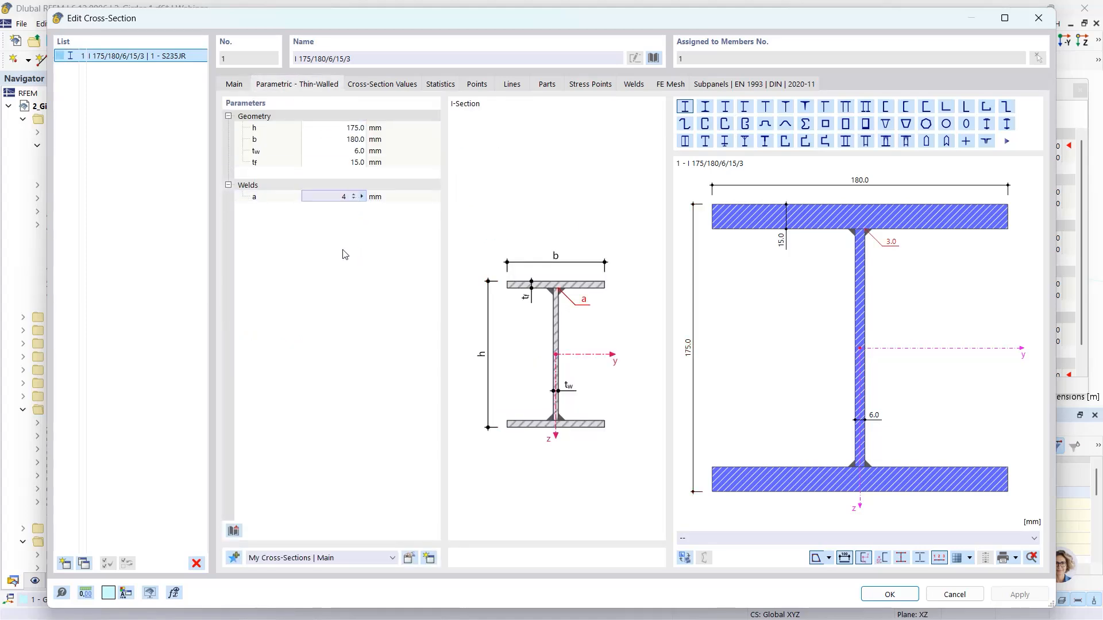
key("Return")
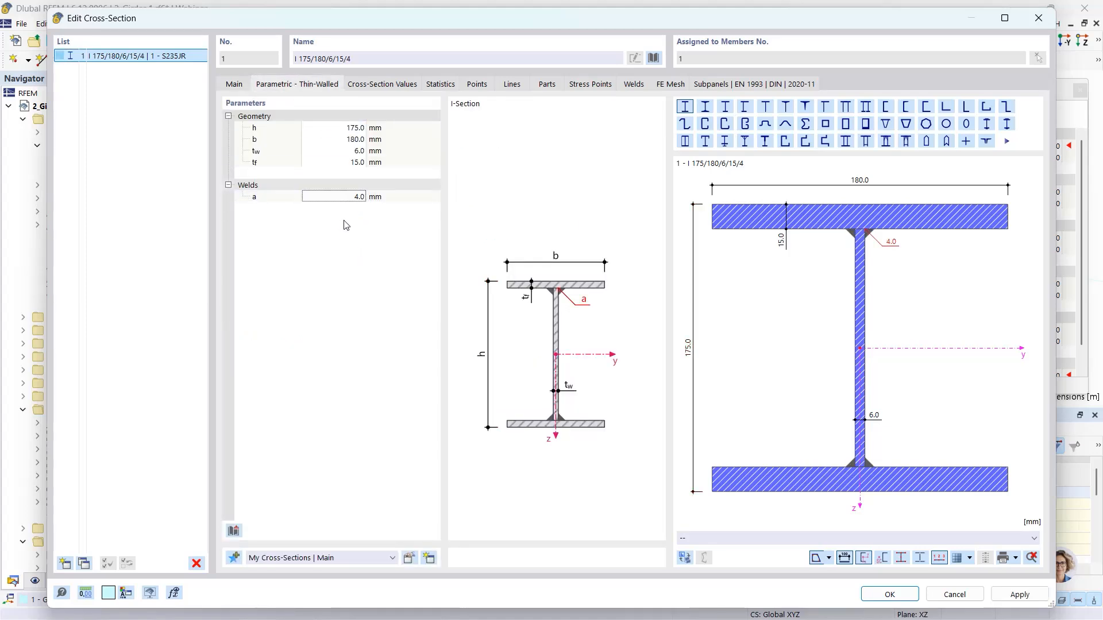
left_click(899, 598)
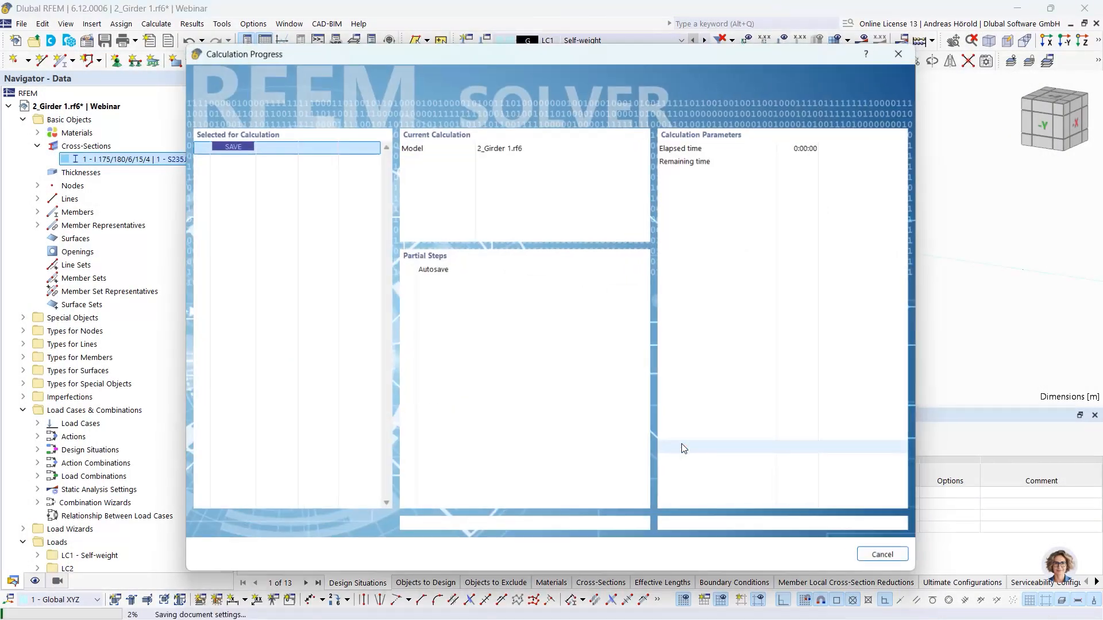
Recalculate the steel design with the modified weld and list the design ratios on members again
left_click(681, 446)
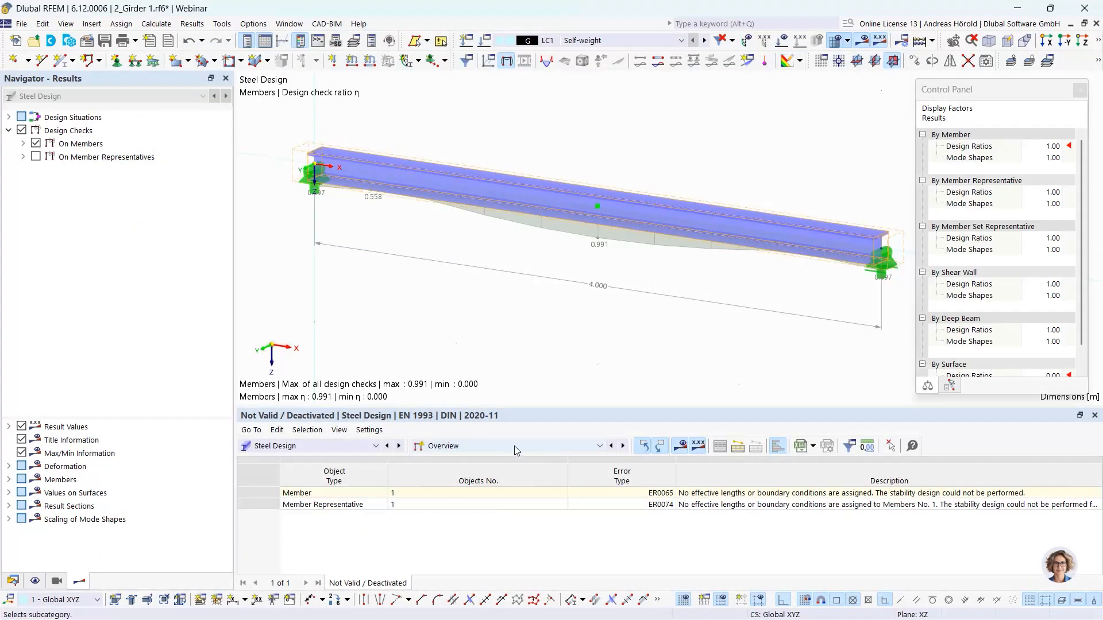
left_click(511, 446)
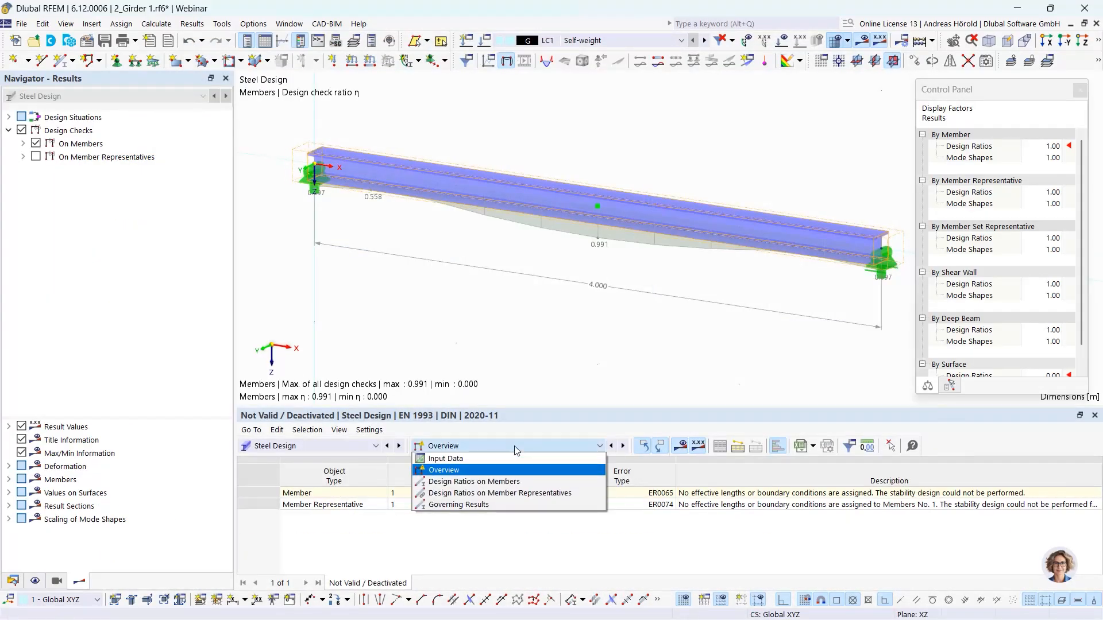
left_click(508, 482)
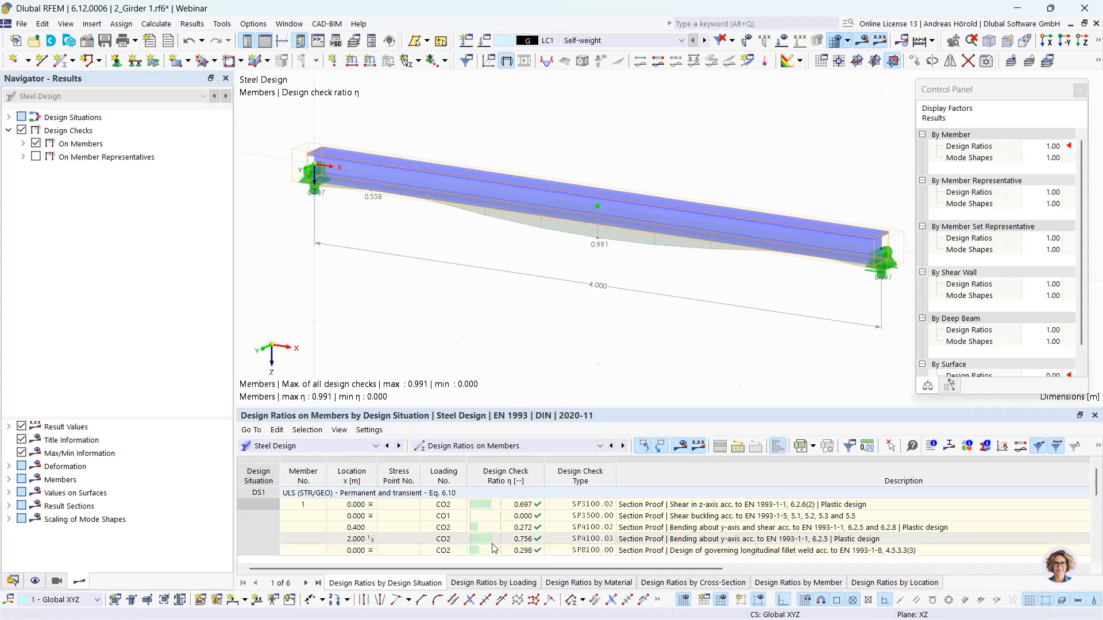
Review the governing longitudinal fillet weld's design check details and its print options, and return to the model data
left_click(734, 550)
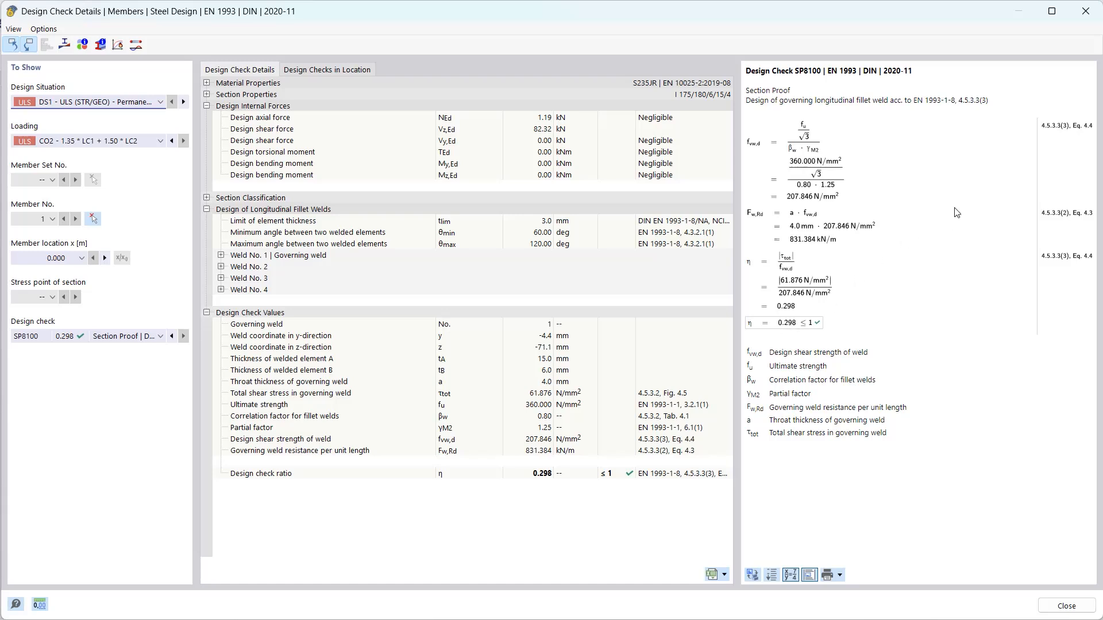
left_click(840, 576)
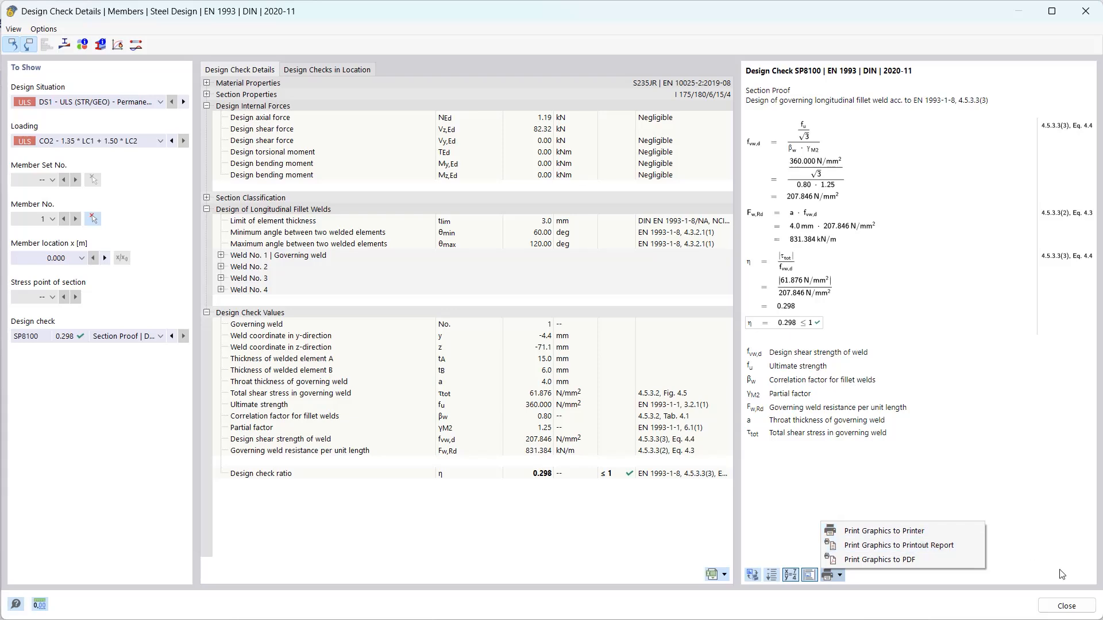
left_click(1077, 608)
left_click(1077, 607)
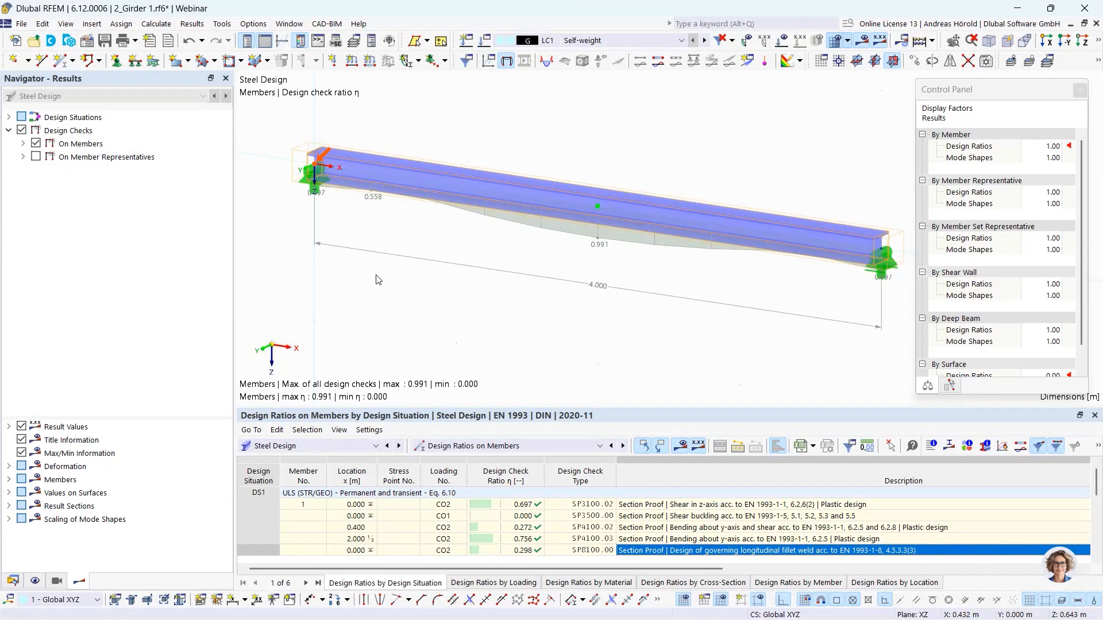
left_click(13, 581)
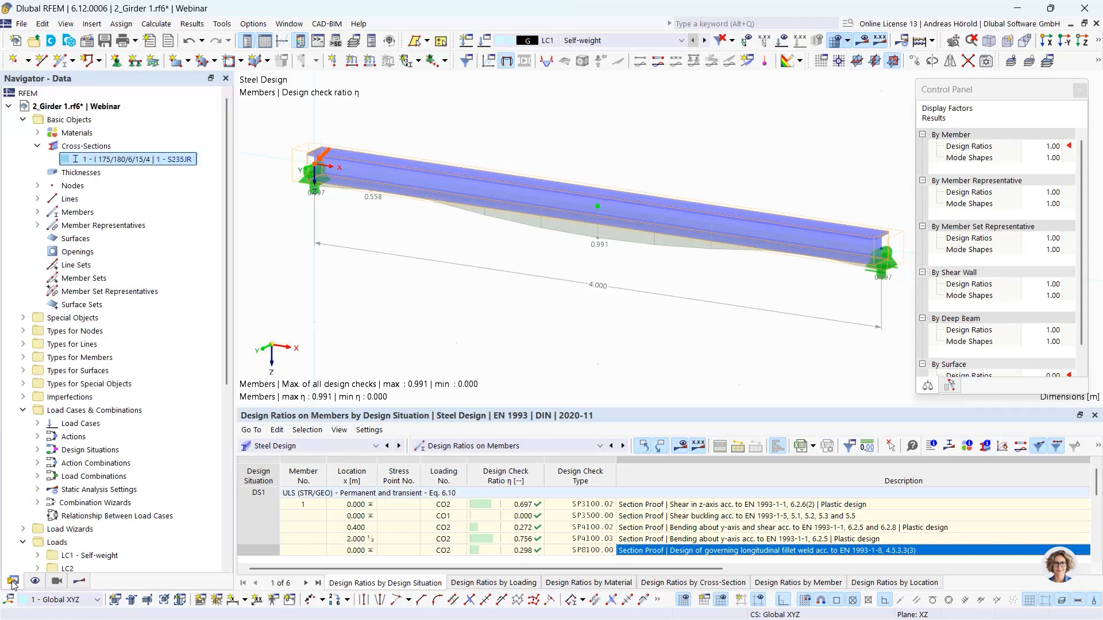
Switch to the 3_Ceiling panel 1.rf6 model and examine the mx moment distribution around the panel's inner line support
left_click(9, 107)
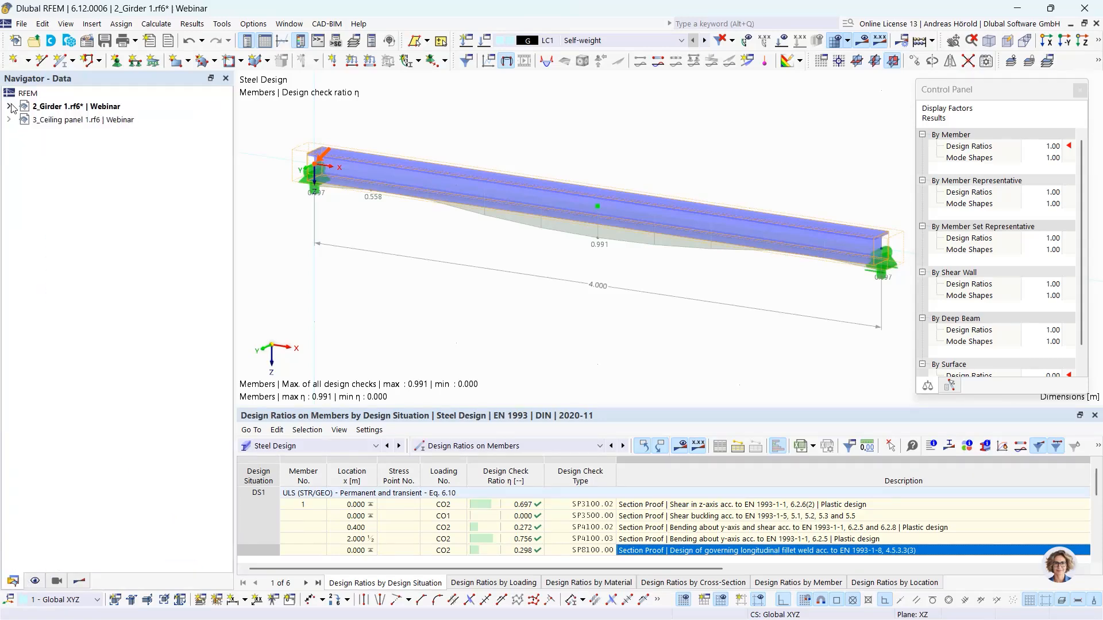
double_click(79, 120)
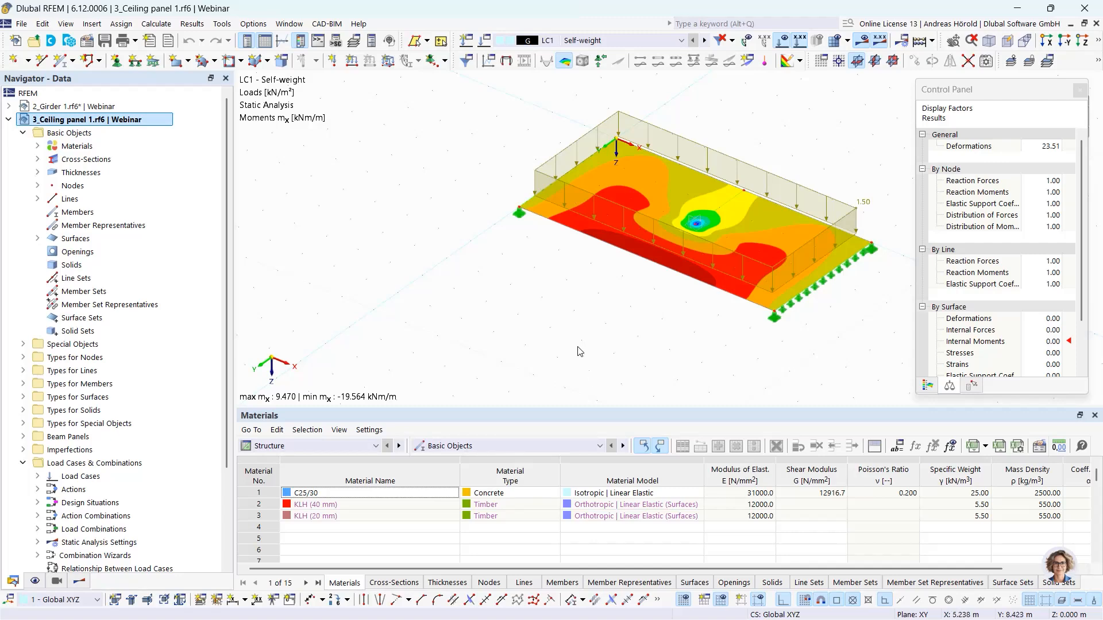
mouse_move(686, 339)
middle_mouse_down("ctrl")
mouse_move(705, 235)
mouse_move(707, 339)
middle_mouse_up("ctrl")
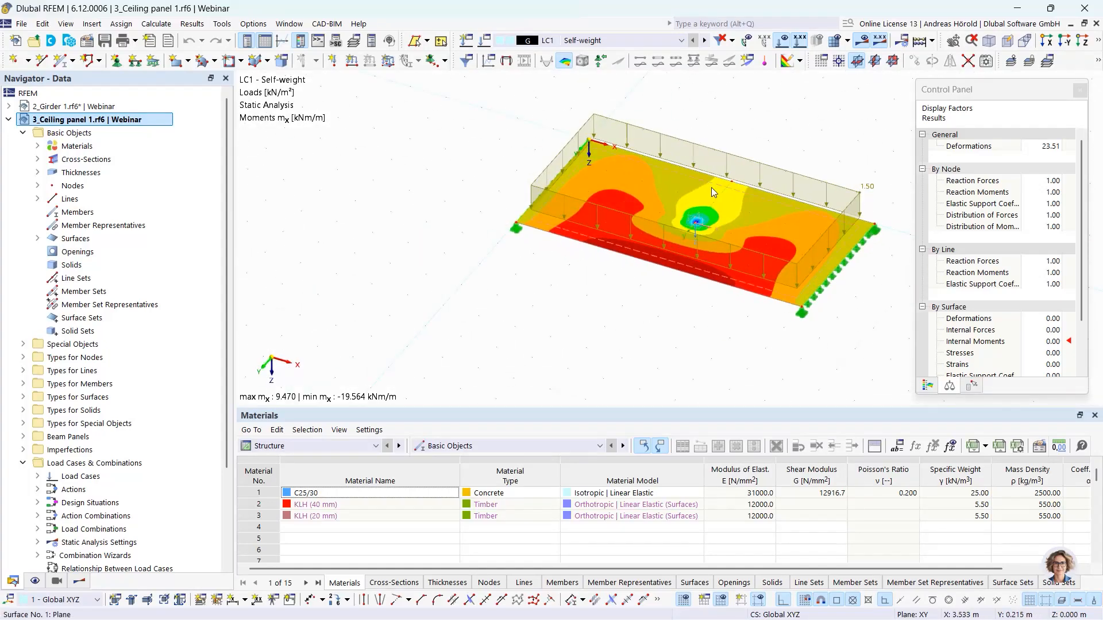
middle_click_drag(695, 298, 650, 334)
scroll(663, 357, "up", 2)
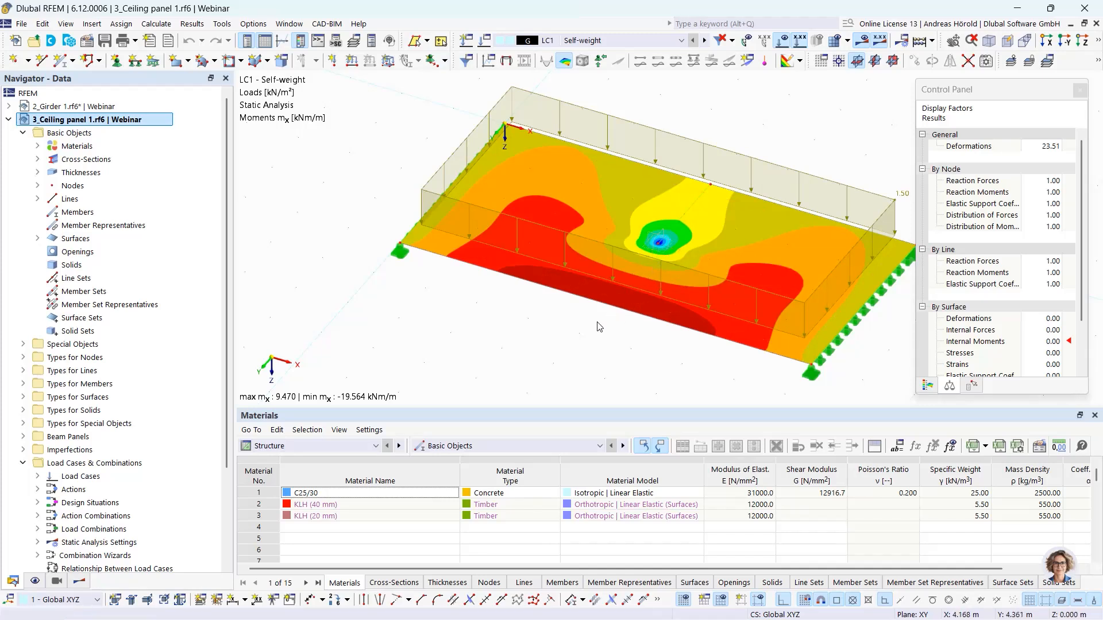
middle_click_drag(512, 345, 537, 282)
scroll(537, 282, "down", 1)
scroll(537, 286, "down", 1)
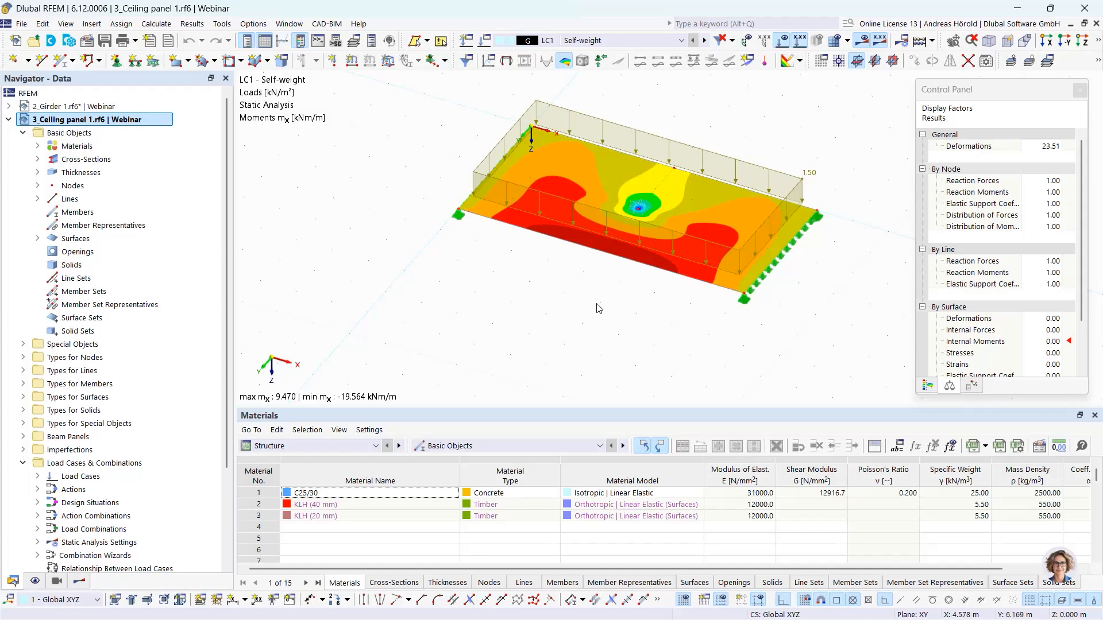
middle_click_drag(596, 306, 661, 294)
scroll(665, 309, "down", 1)
Copy the entire ceiling panel once in the global Y direction, including its loading
left_click_drag(504, 328, 900, 116)
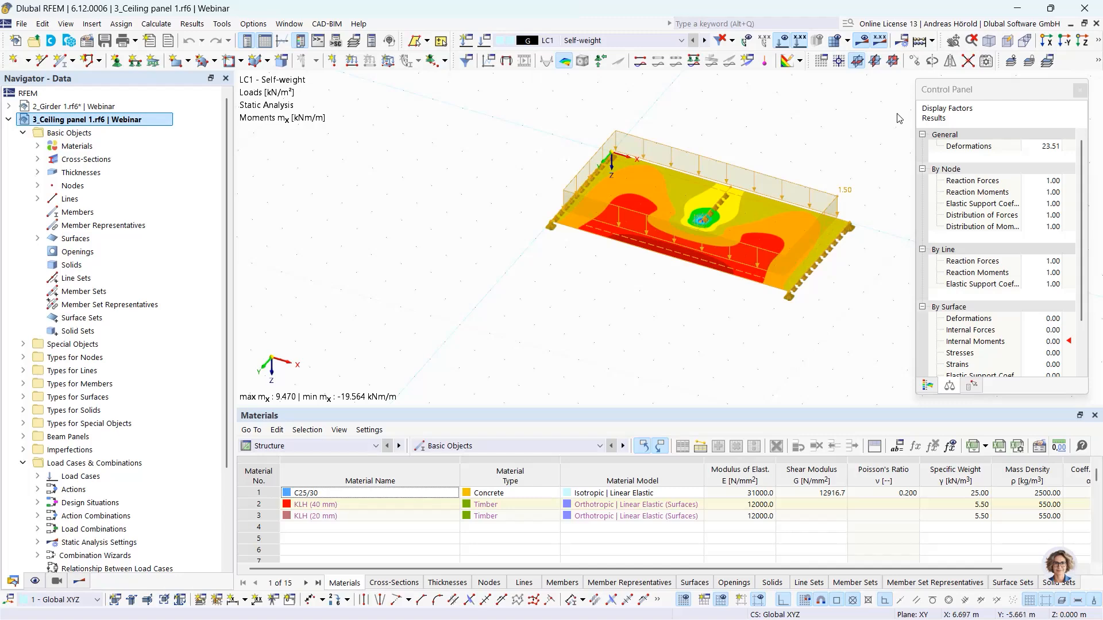
left_click(914, 62)
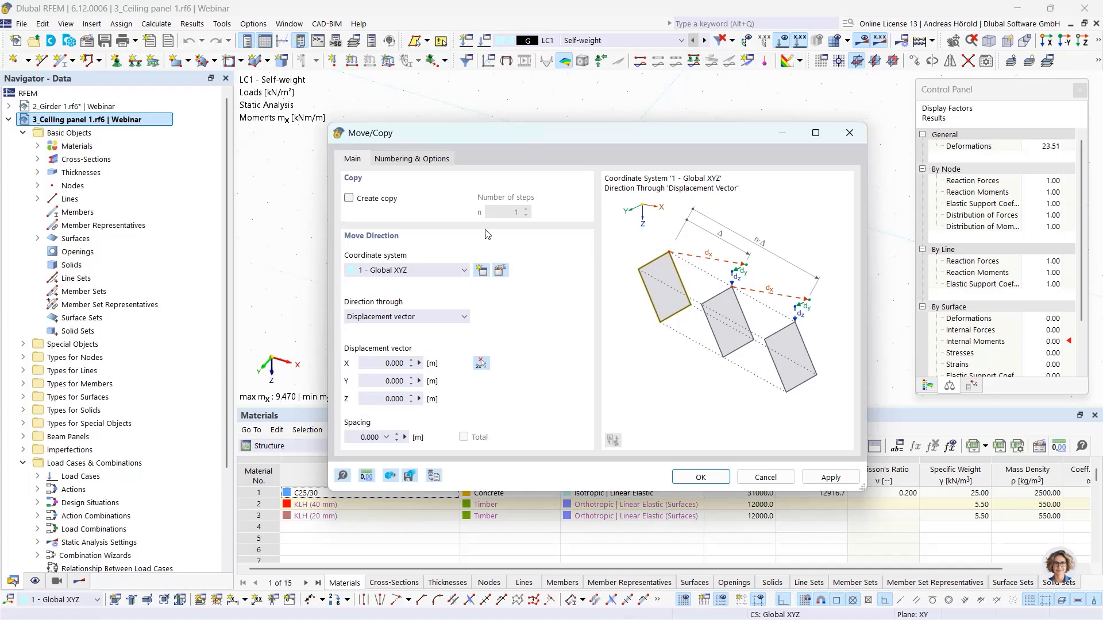
left_click(349, 198)
left_click(371, 380)
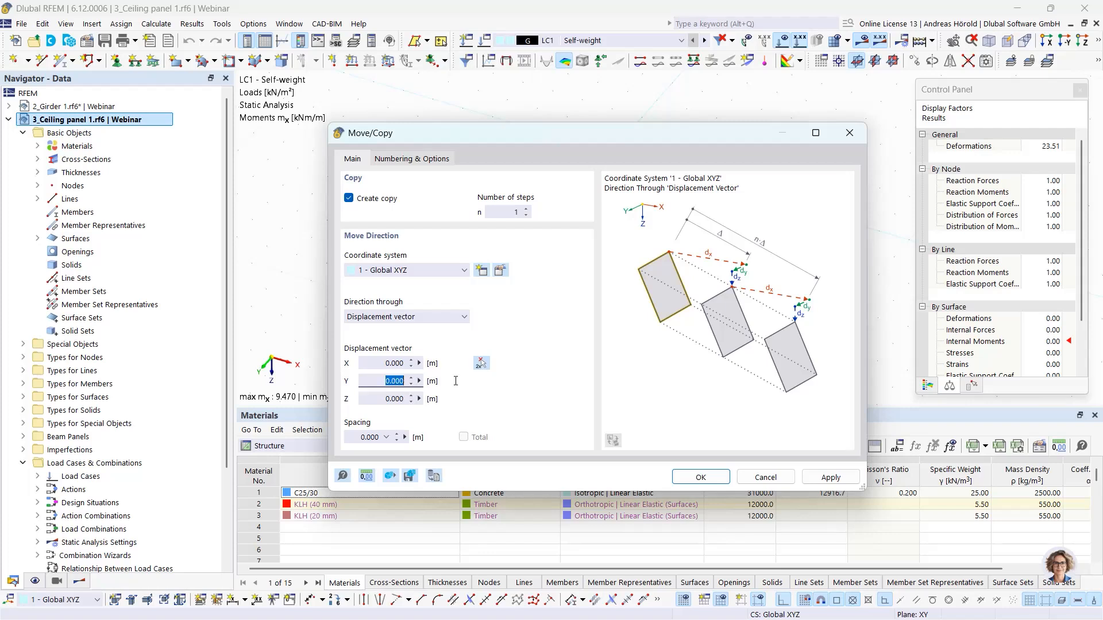
left_click(413, 160)
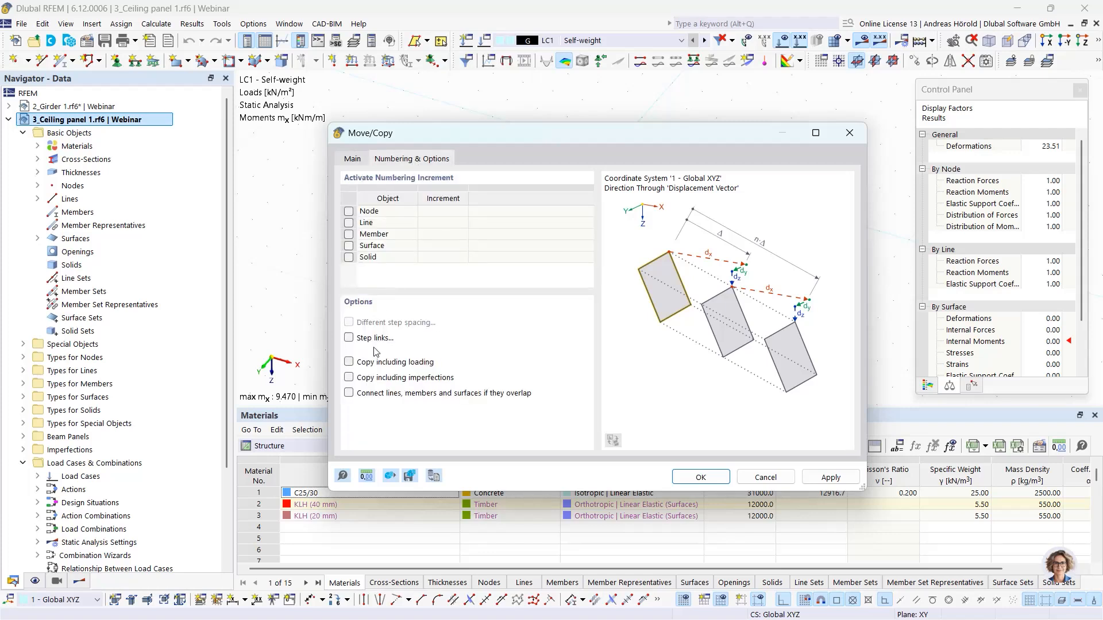
left_click(349, 363)
left_click(700, 477)
left_click(612, 405)
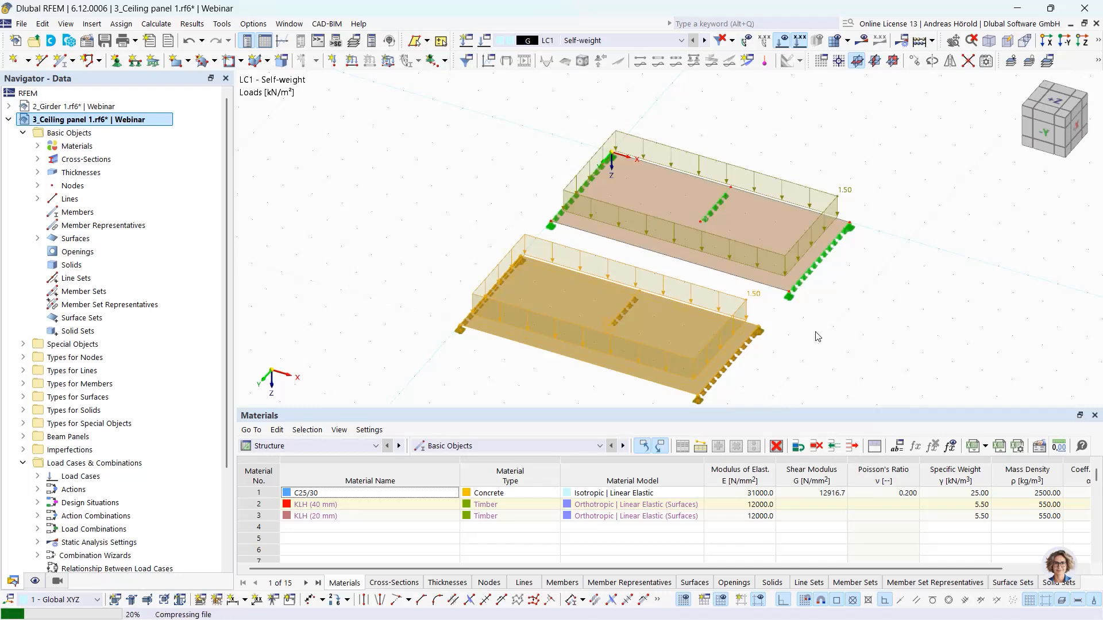
left_click(817, 339)
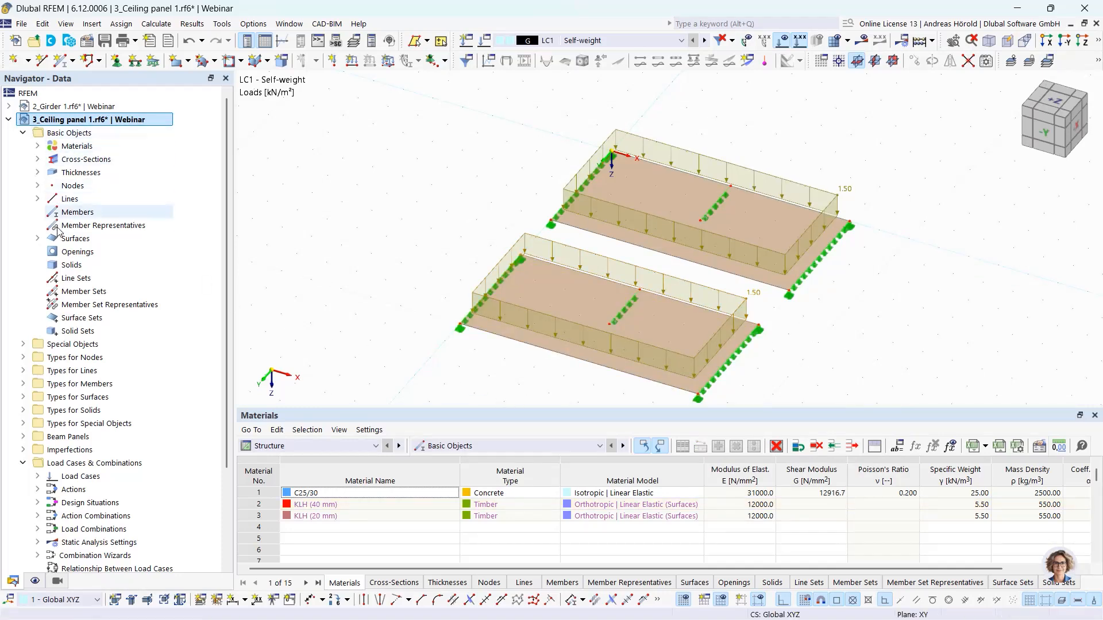
Start a new surface results adjustment and assign it to surface 2, the copied ceiling panel
left_click(23, 344)
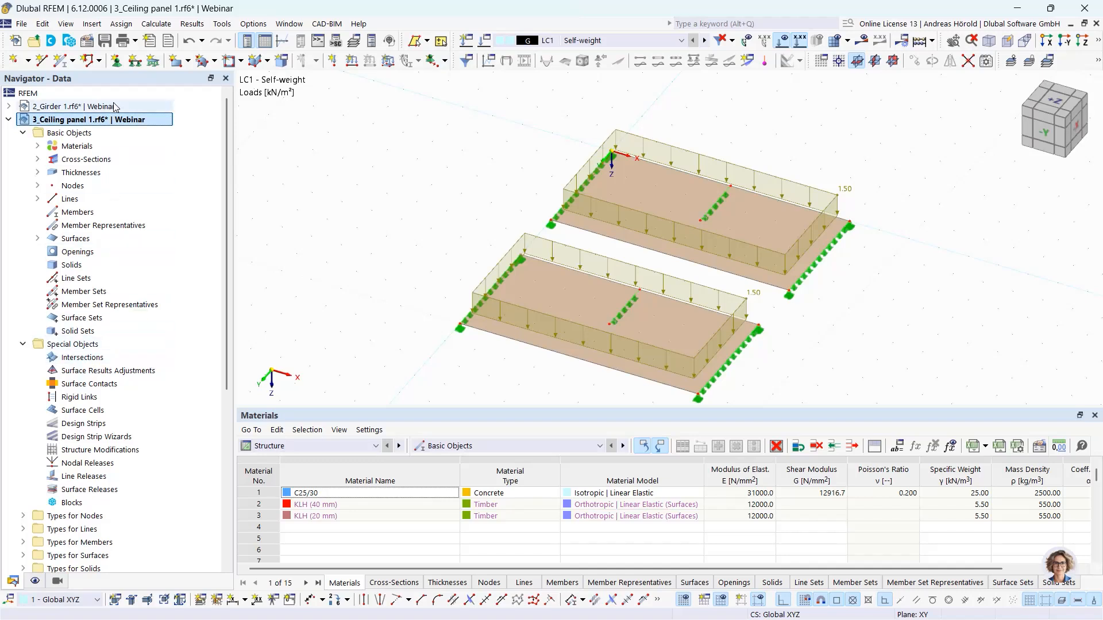
left_click(92, 24)
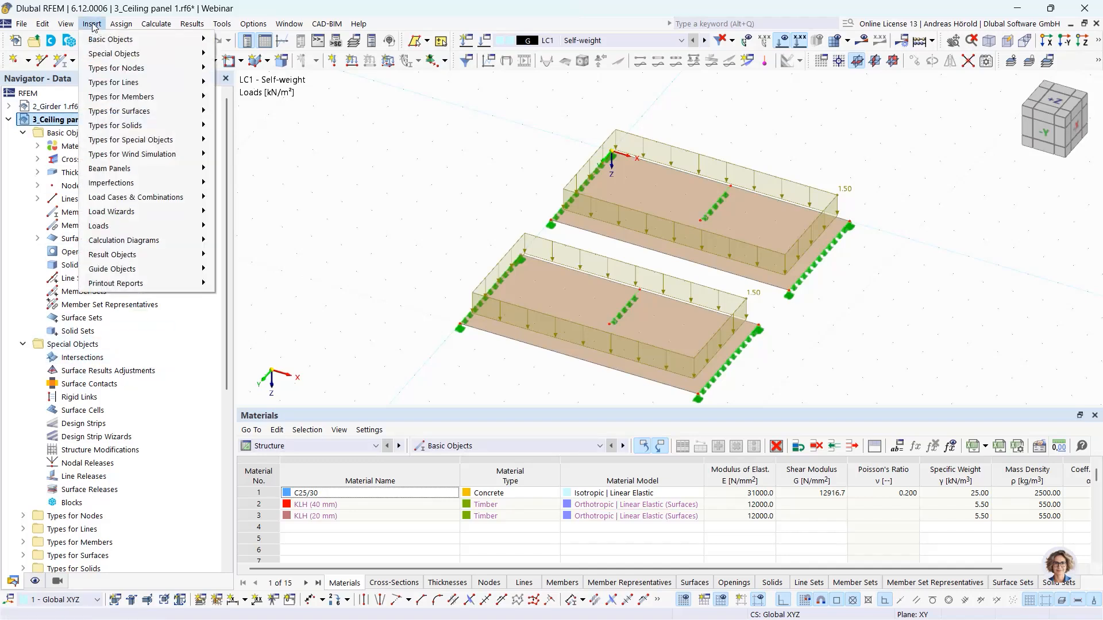
mouse_move(109, 55)
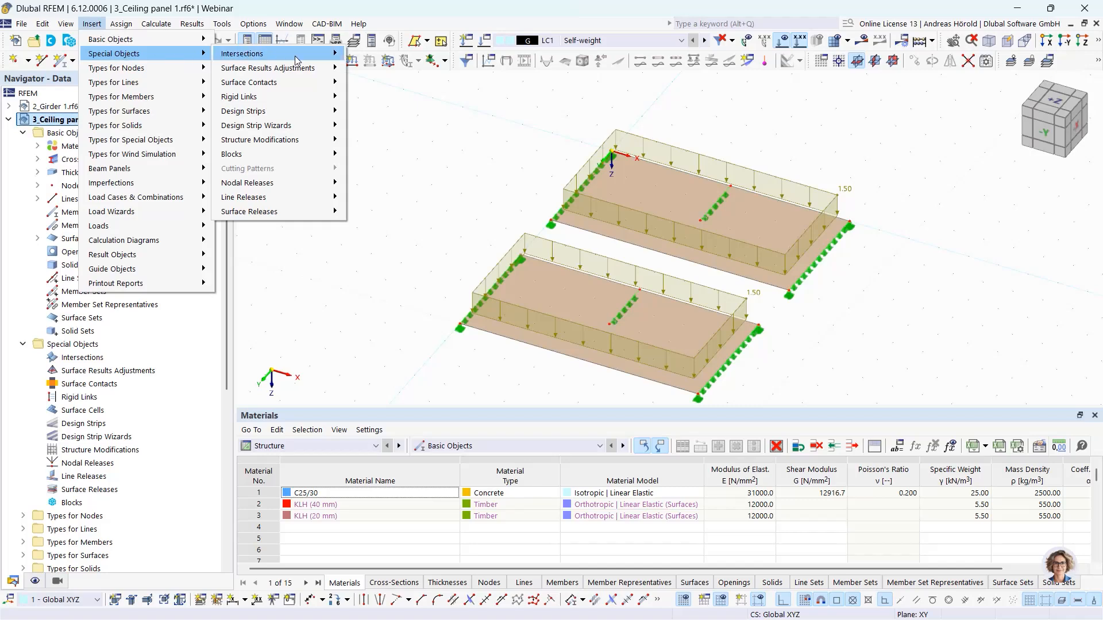
mouse_move(301, 70)
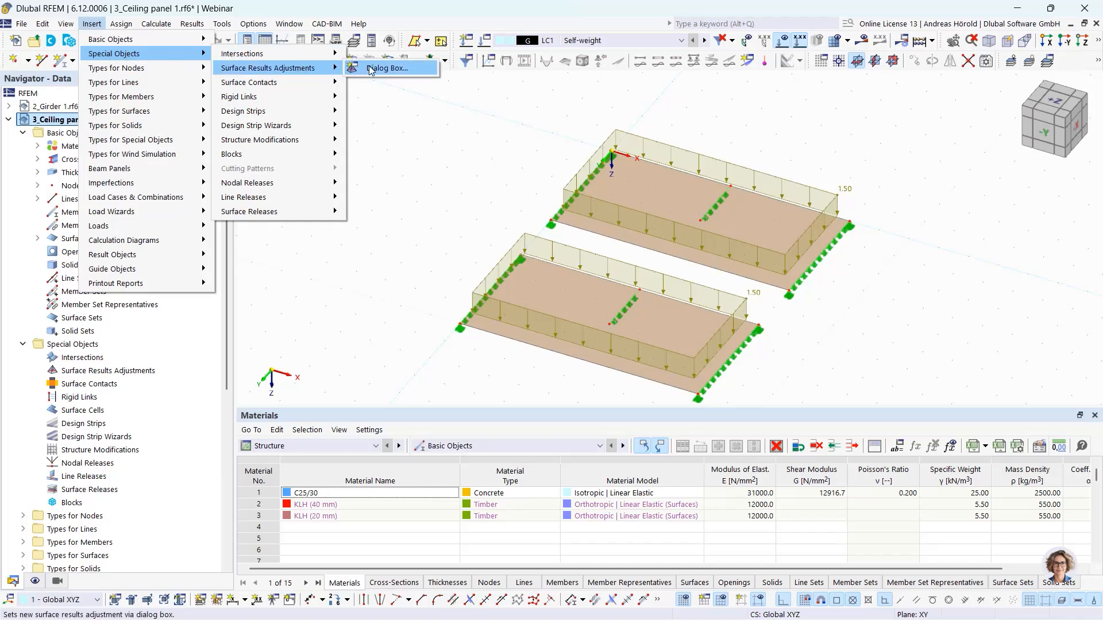
left_click(396, 70)
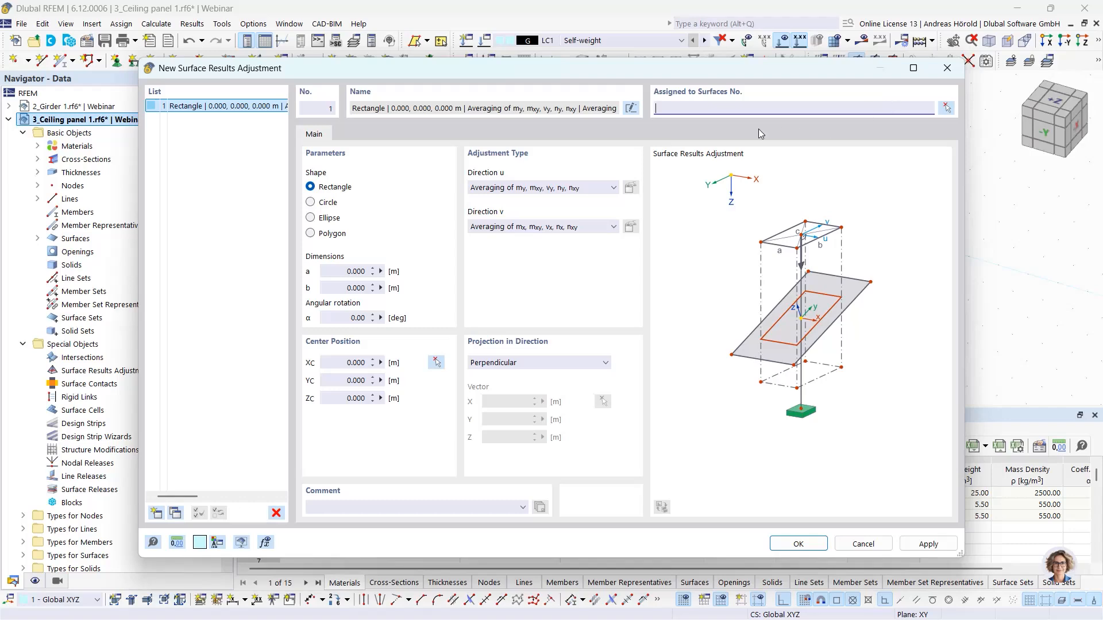
left_click(947, 108)
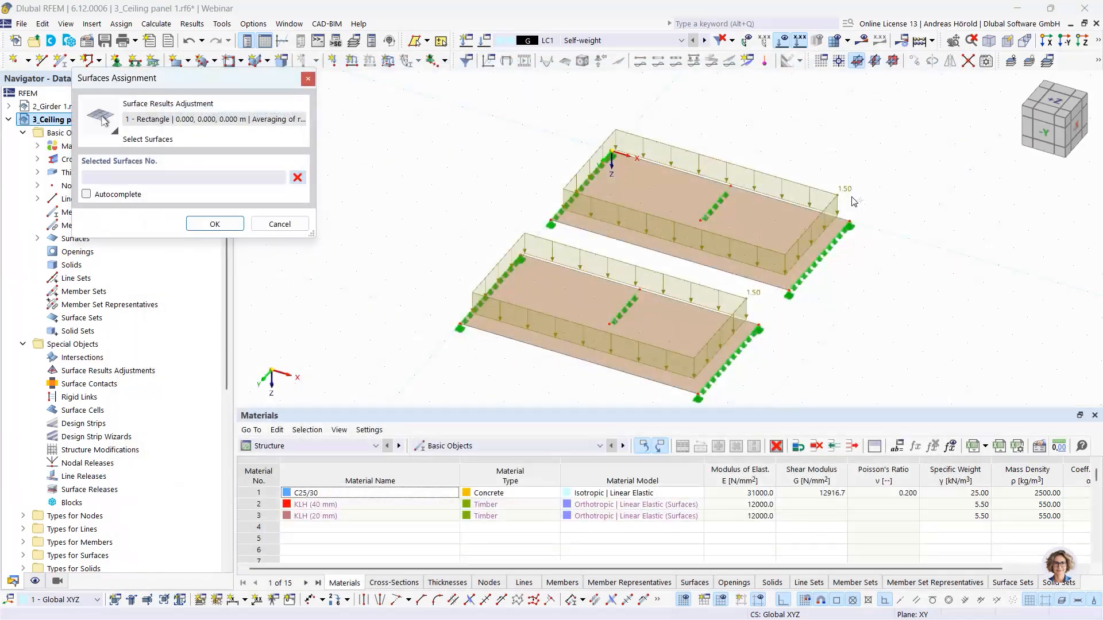
left_click(690, 303)
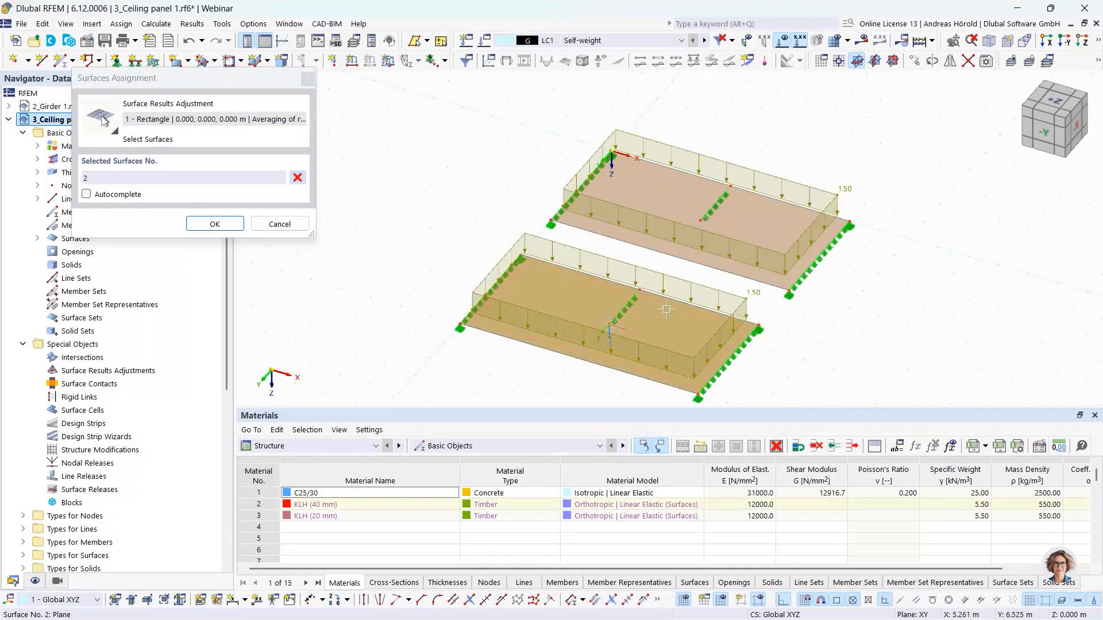
left_click(215, 224)
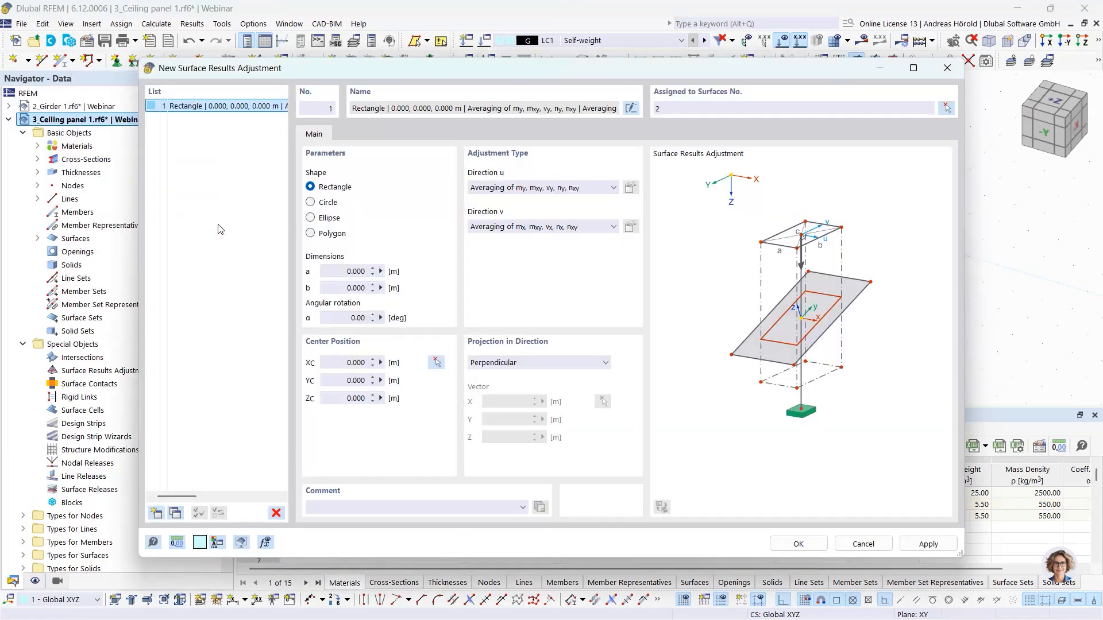
Compare the circle and ellipse shapes, keep Rectangle for the adjustment area, and set its dimensions a and b to 0.2 m
left_click(311, 205)
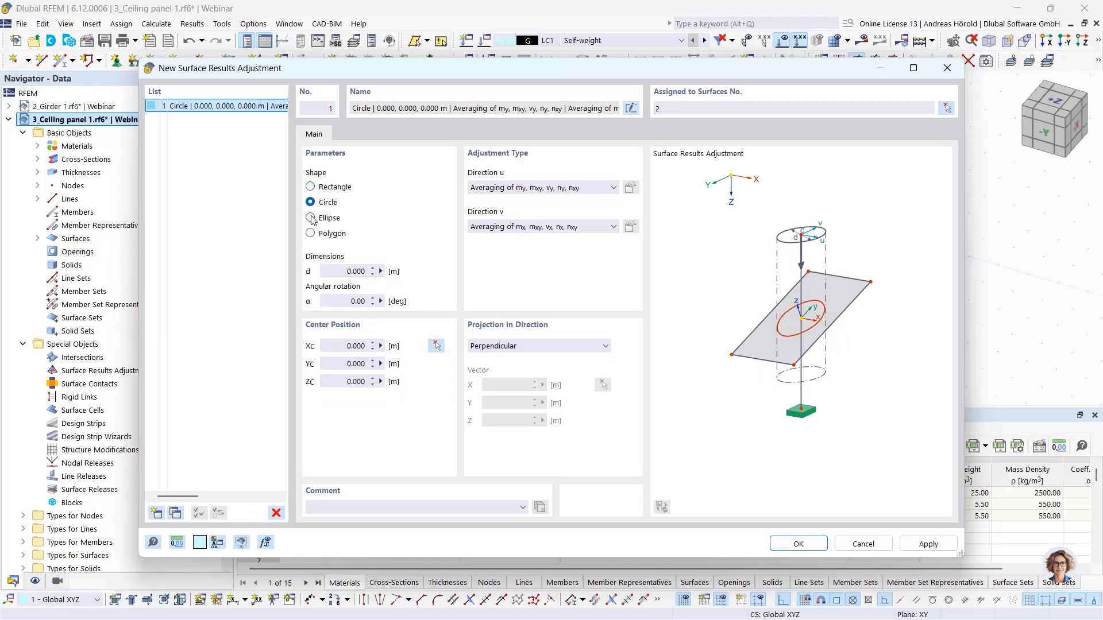
left_click(311, 219)
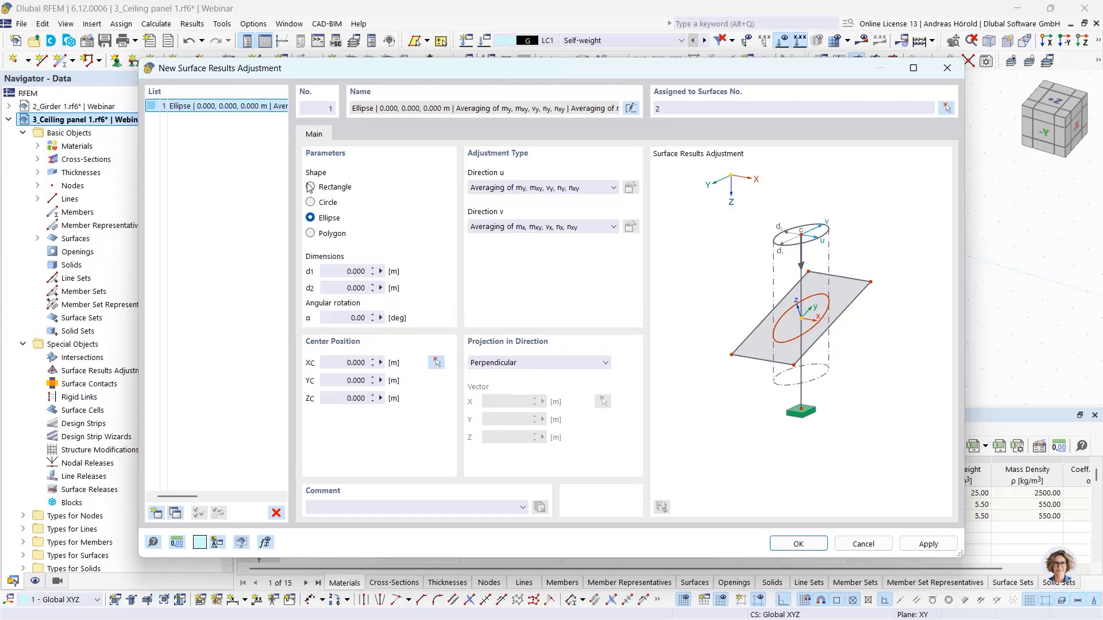
left_click(310, 187)
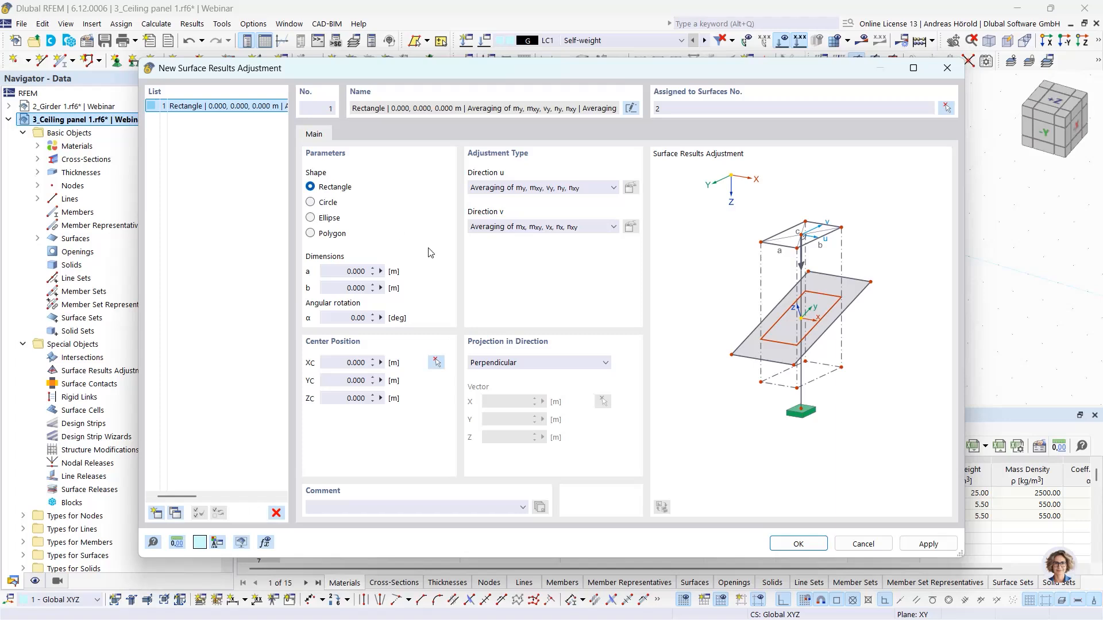
double_click(356, 272)
type("2")
double_click(355, 288)
type("2")
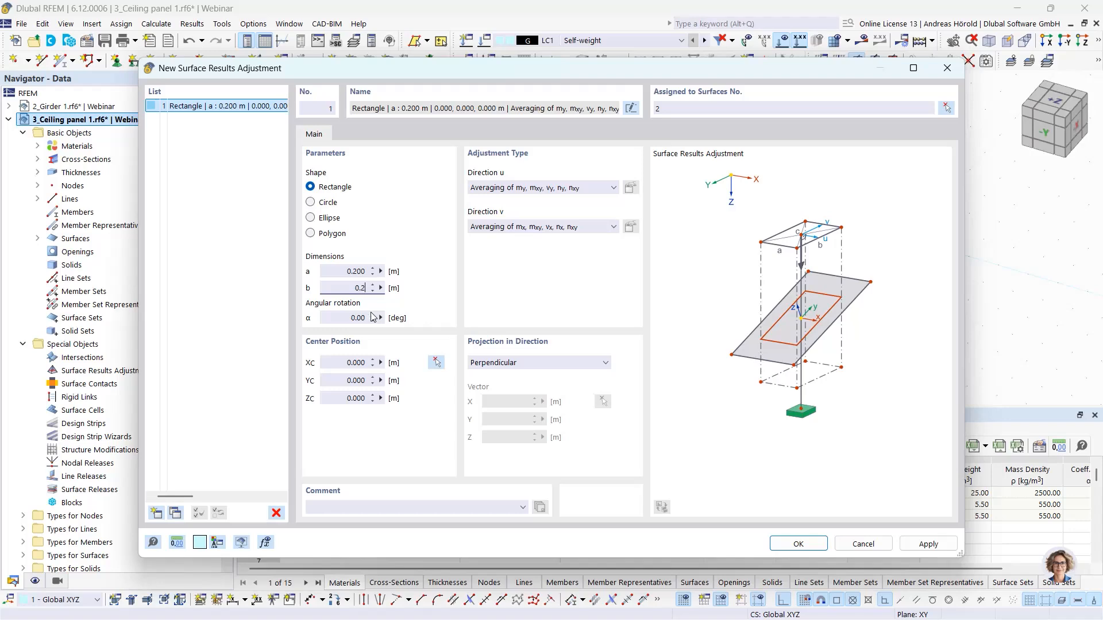
Pick the free end node of the copied panel's inner line support as center position and set its YC coordinate to 7.9 m
left_click(437, 362)
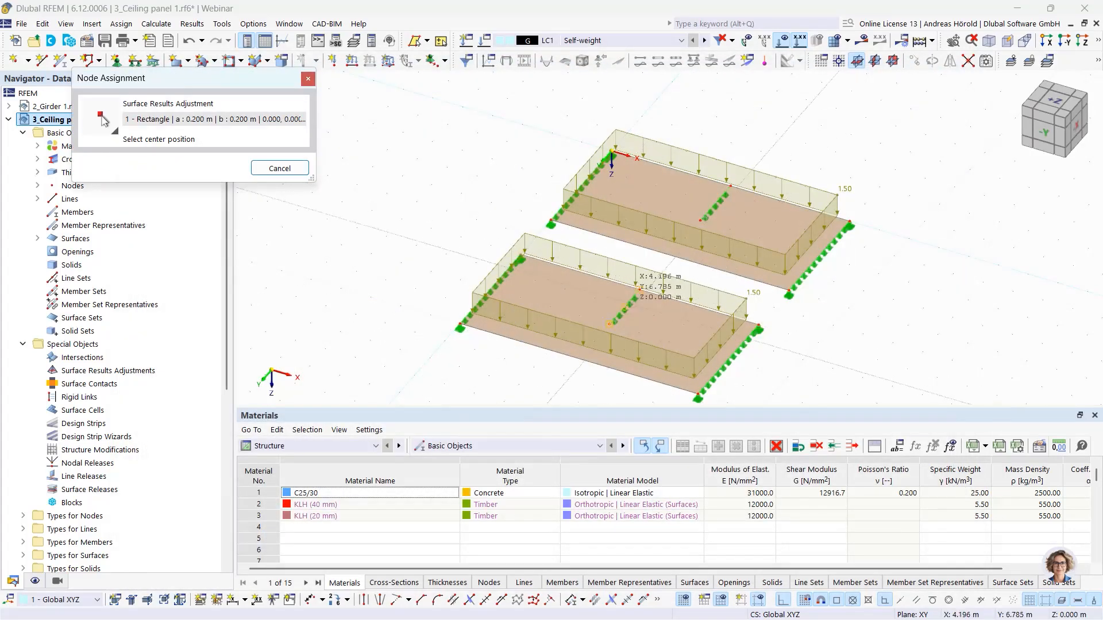
left_click(609, 323)
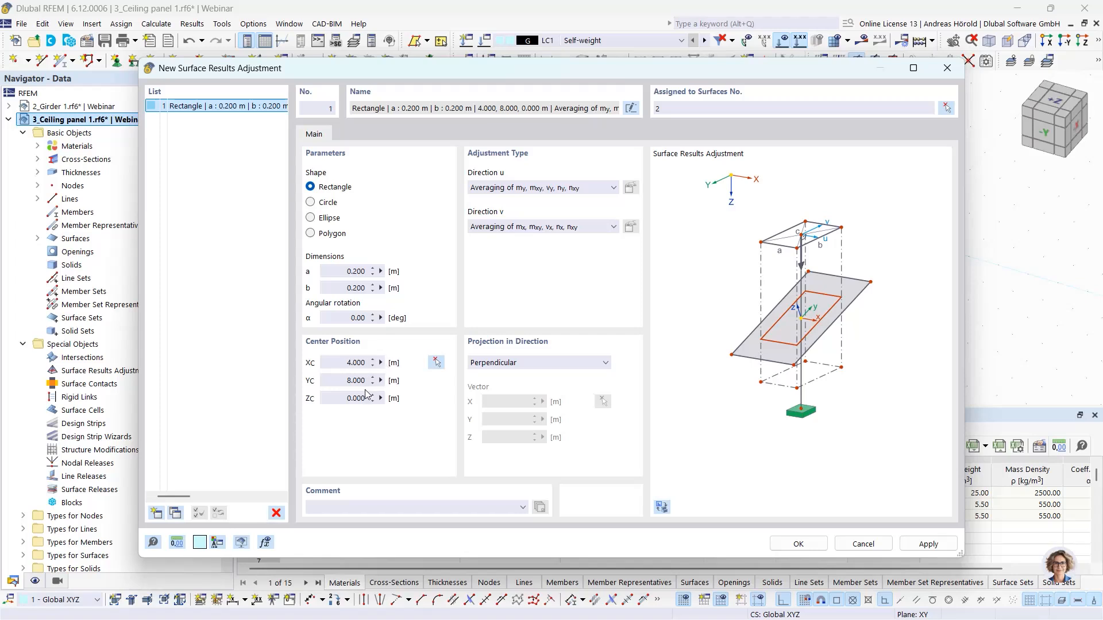
left_click(347, 381)
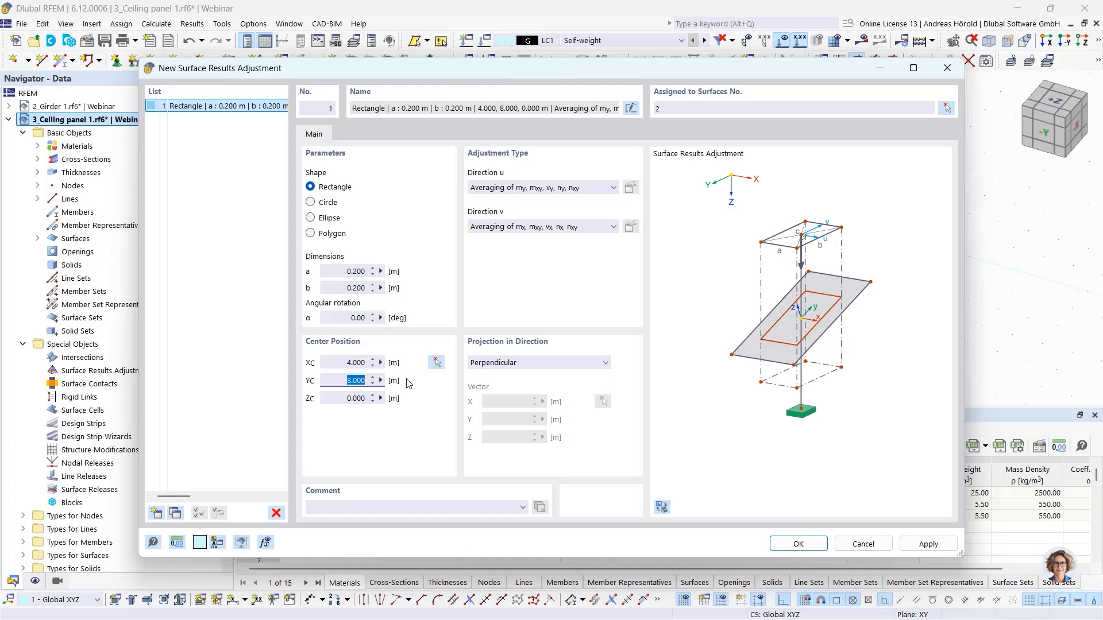
type("7")
left_click(354, 398)
Review the adjustment types available for directions u and v
left_click(614, 190)
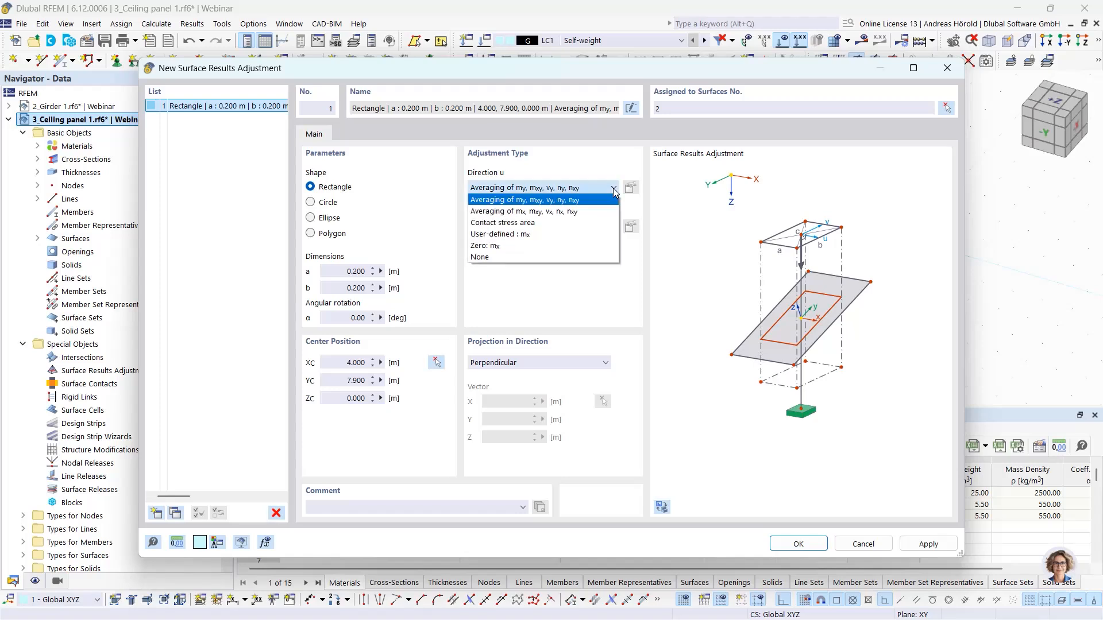
left_click(614, 190)
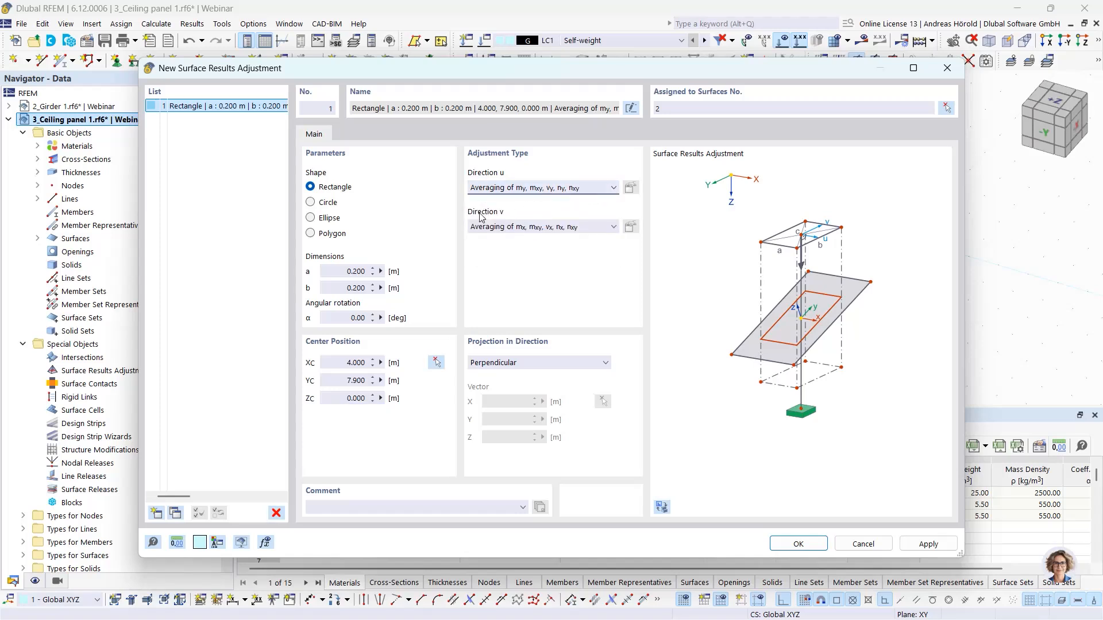
left_click(613, 227)
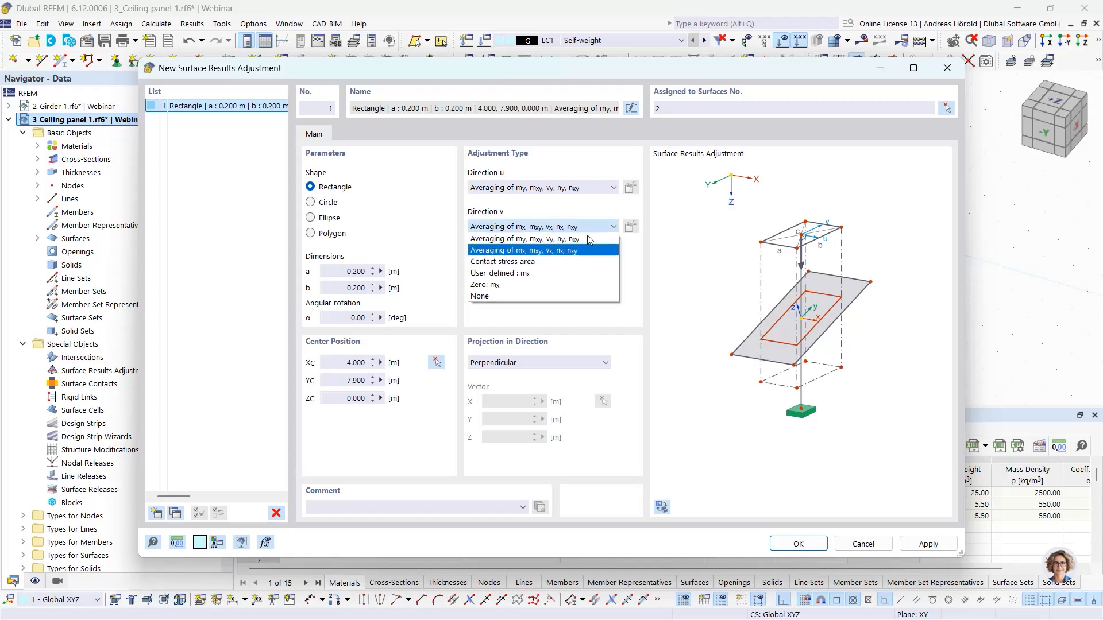
left_click(640, 253)
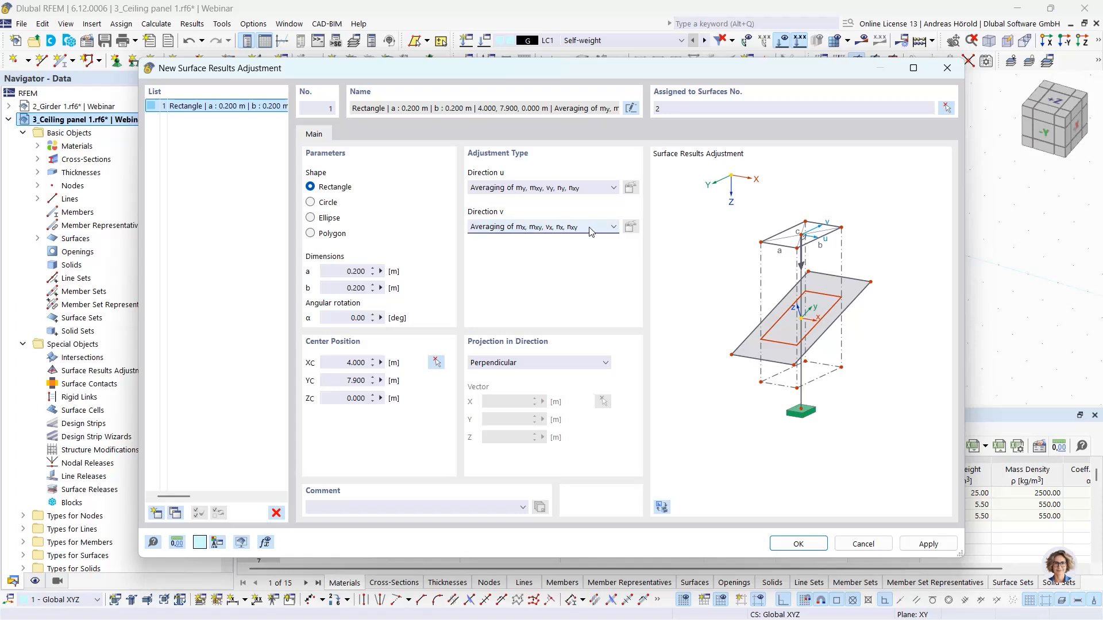
Set the direction u adjustment type to User-defined: mx, and try adding my to its adjusted internal forces without saving that selection
left_click(613, 190)
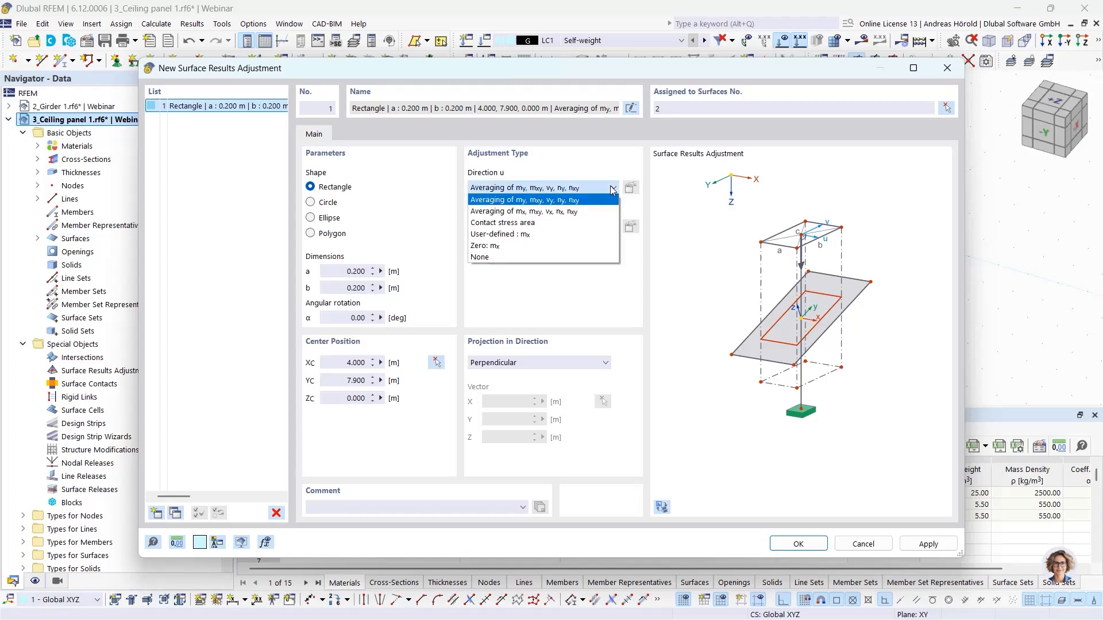
left_click(591, 234)
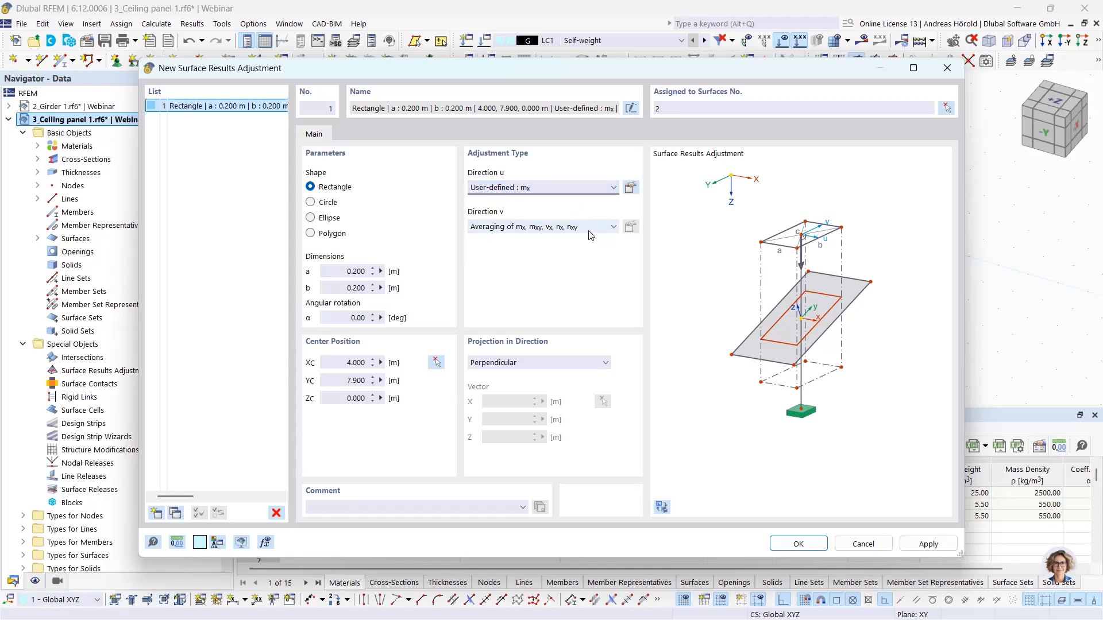
left_click(630, 188)
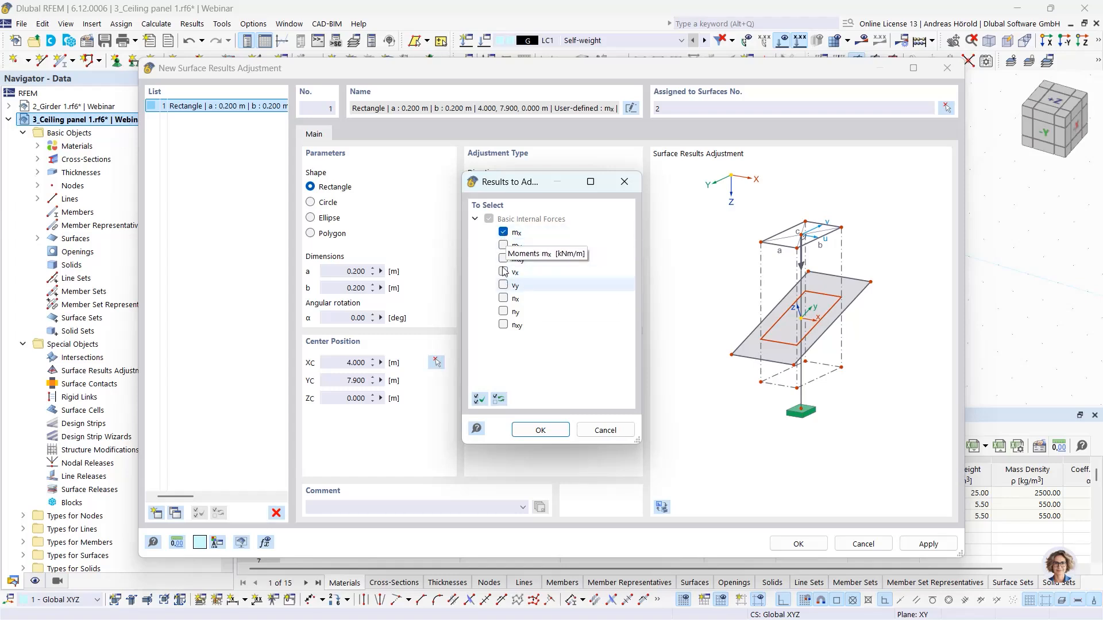
left_click(503, 246)
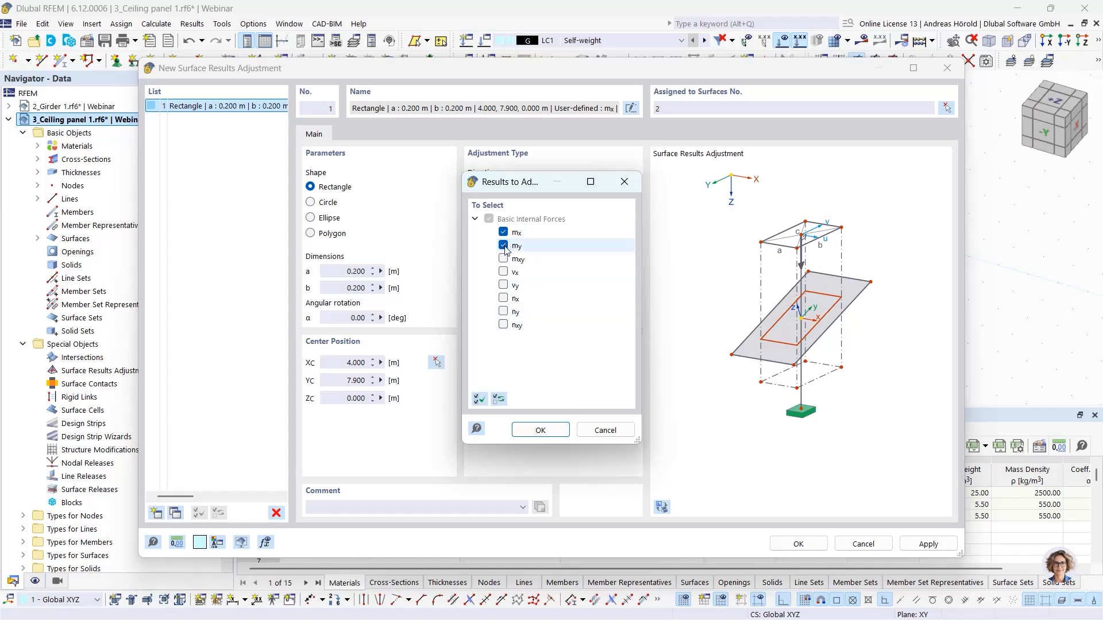
left_click(607, 432)
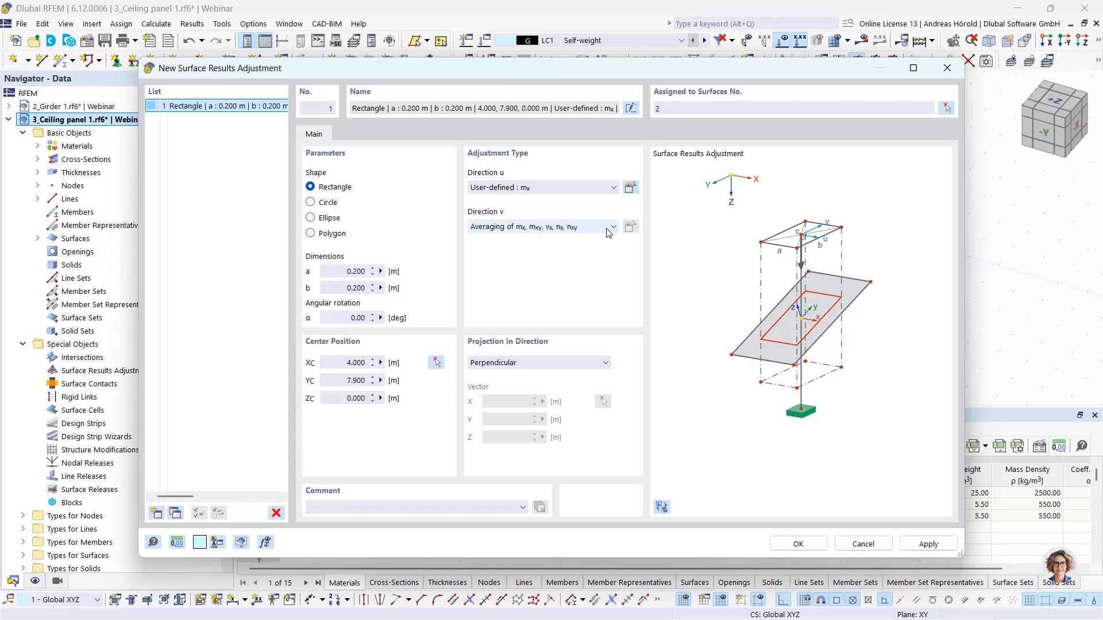
Try the Zero: mx and None adjustment types for direction u, viewing the internal forces selectable for the zero type
left_click(612, 188)
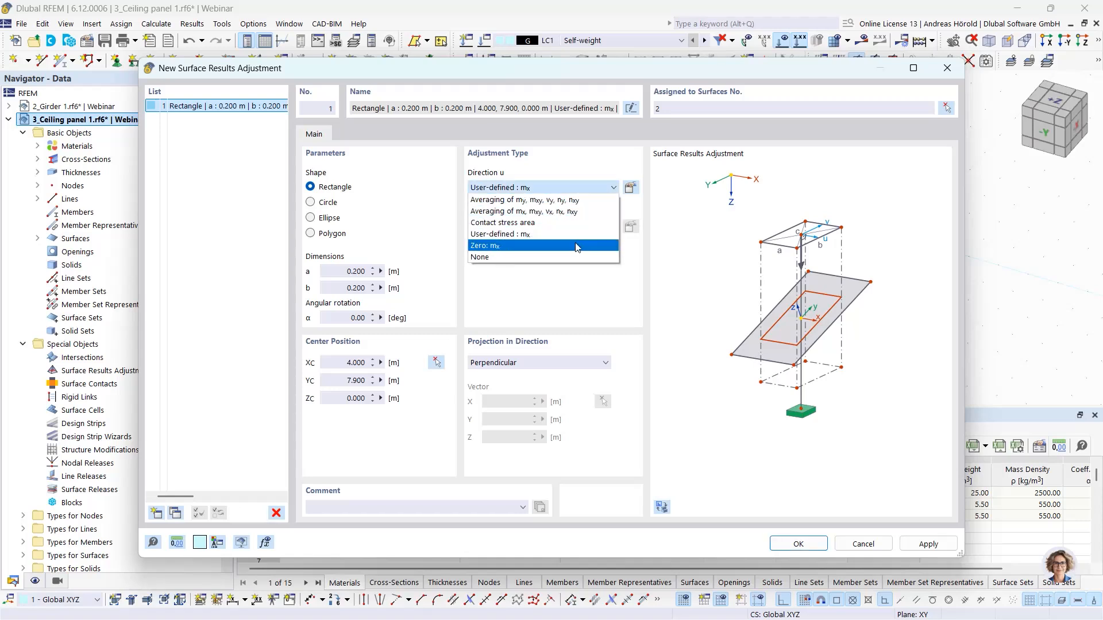
left_click(578, 247)
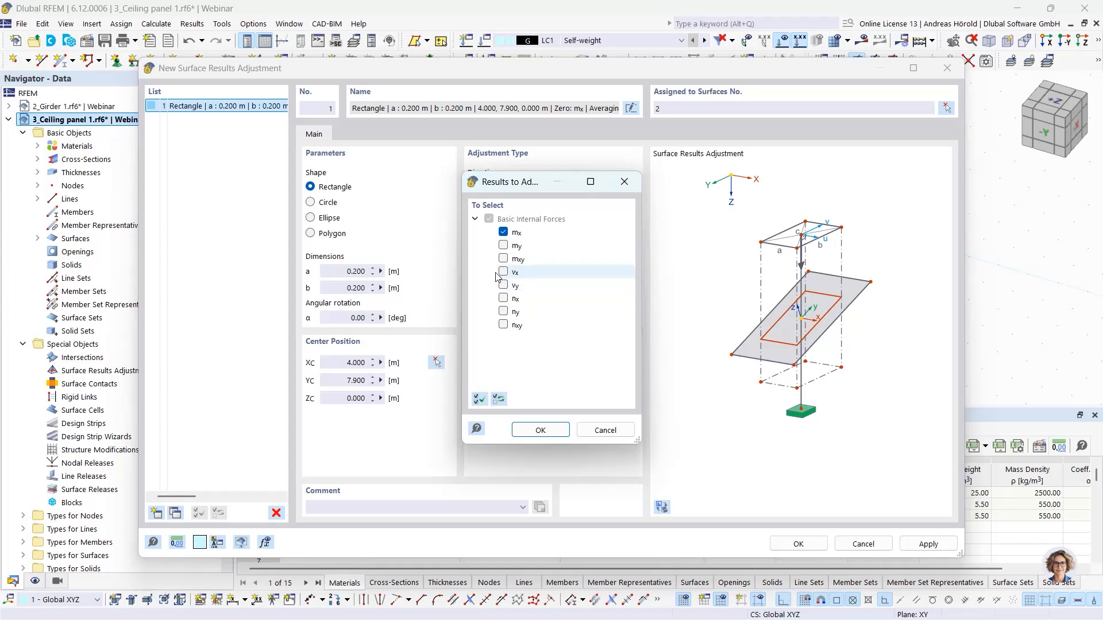
left_click(604, 430)
left_click(613, 188)
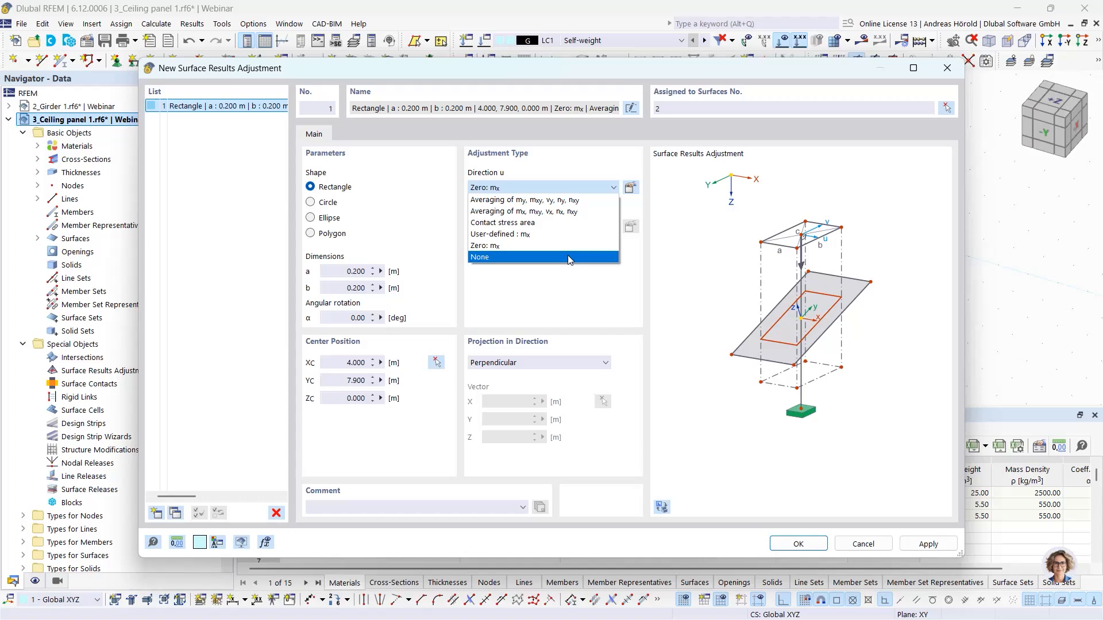
left_click(569, 258)
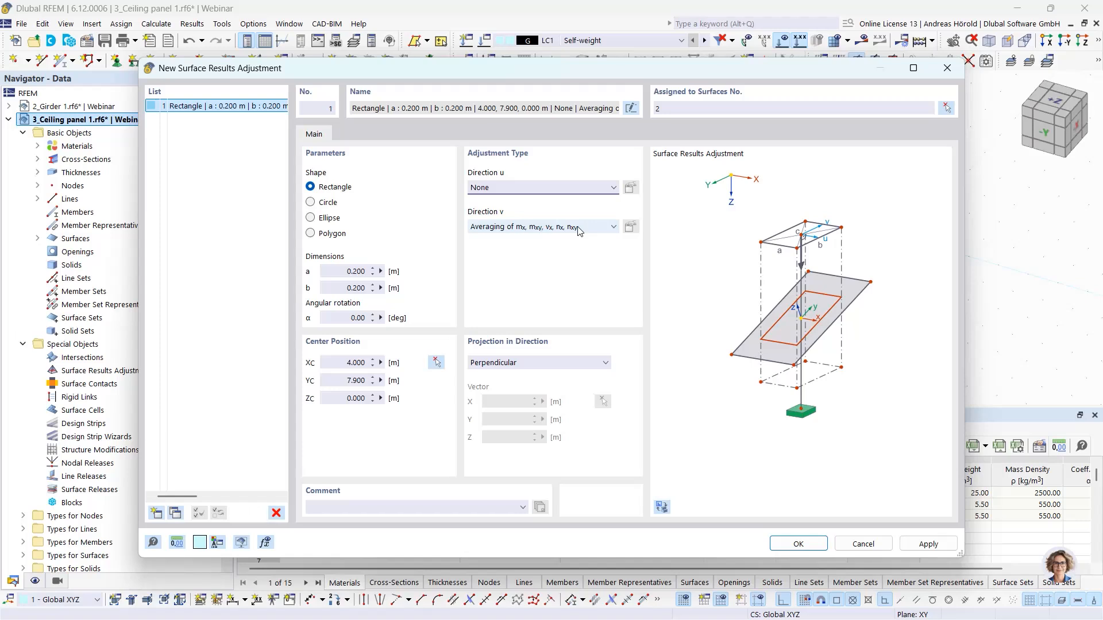
Set the direction u adjustment type to Averaging of my, mxy, vy, ny, nxy and save the surface results adjustment
left_click(602, 188)
left_click(591, 202)
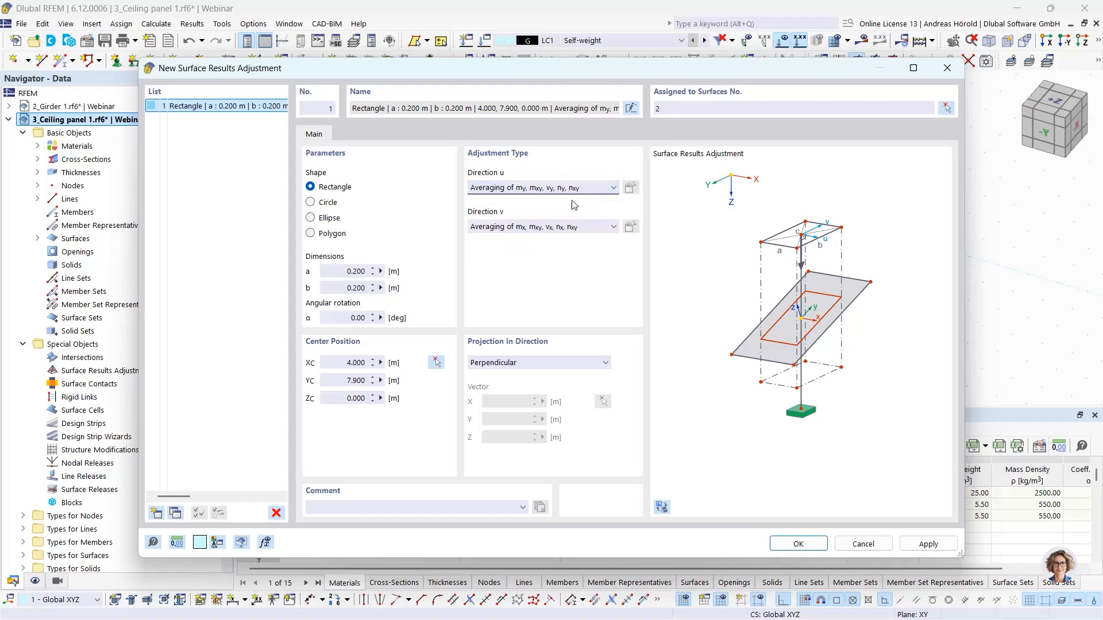
left_click(795, 543)
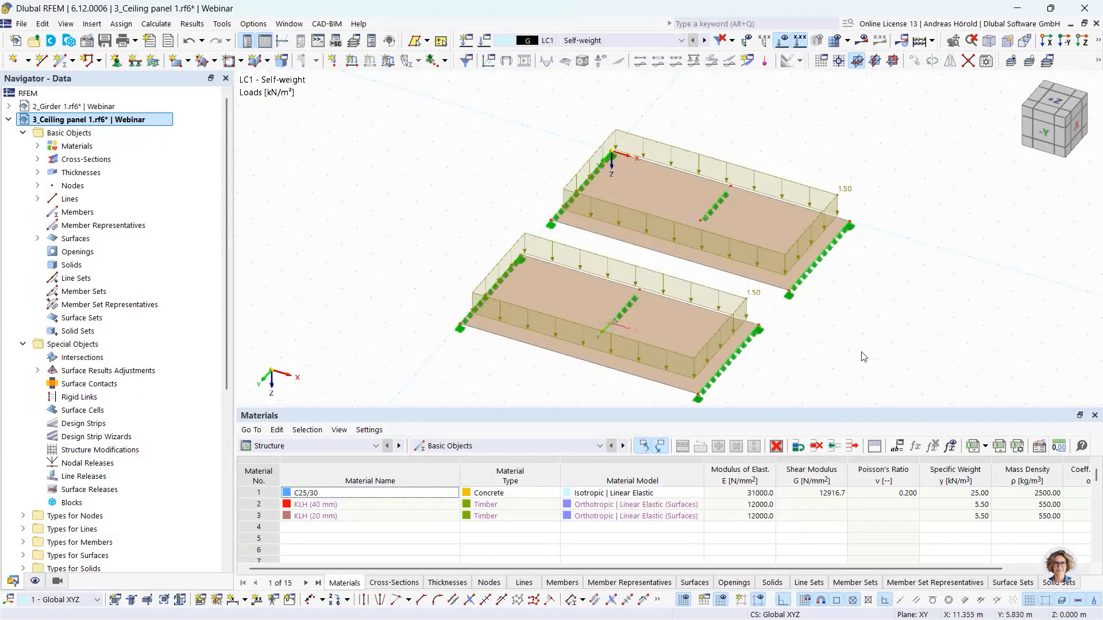
Show the surface moments mx and hide the original ceiling panel to view only the copied panel's adjusted results
left_click(861, 40)
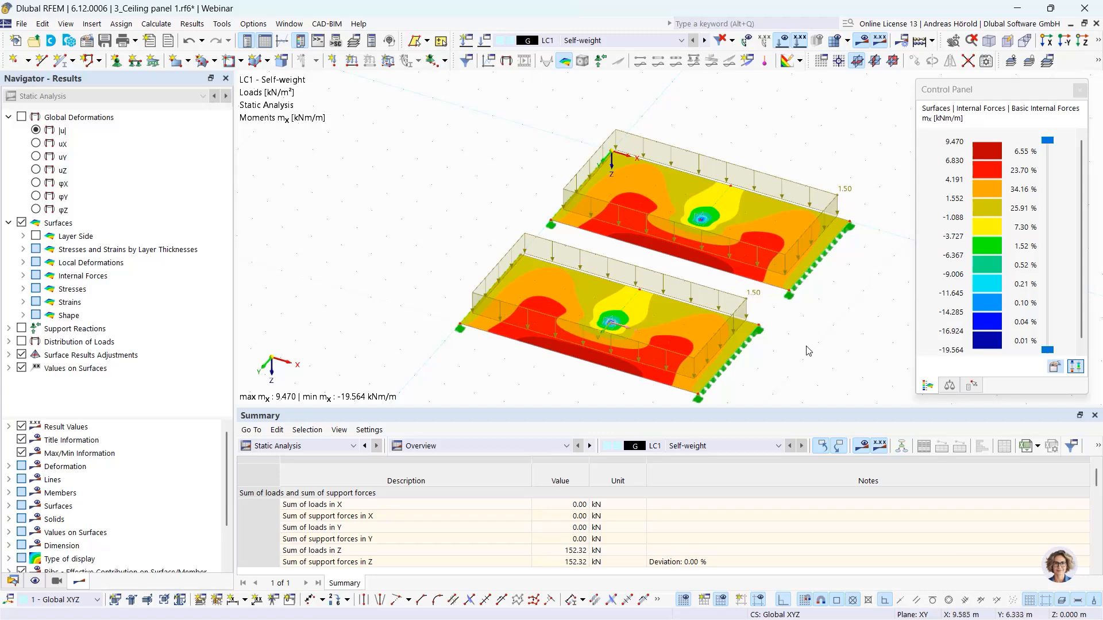
middle_click_drag(807, 345, 666, 339, "ctrl")
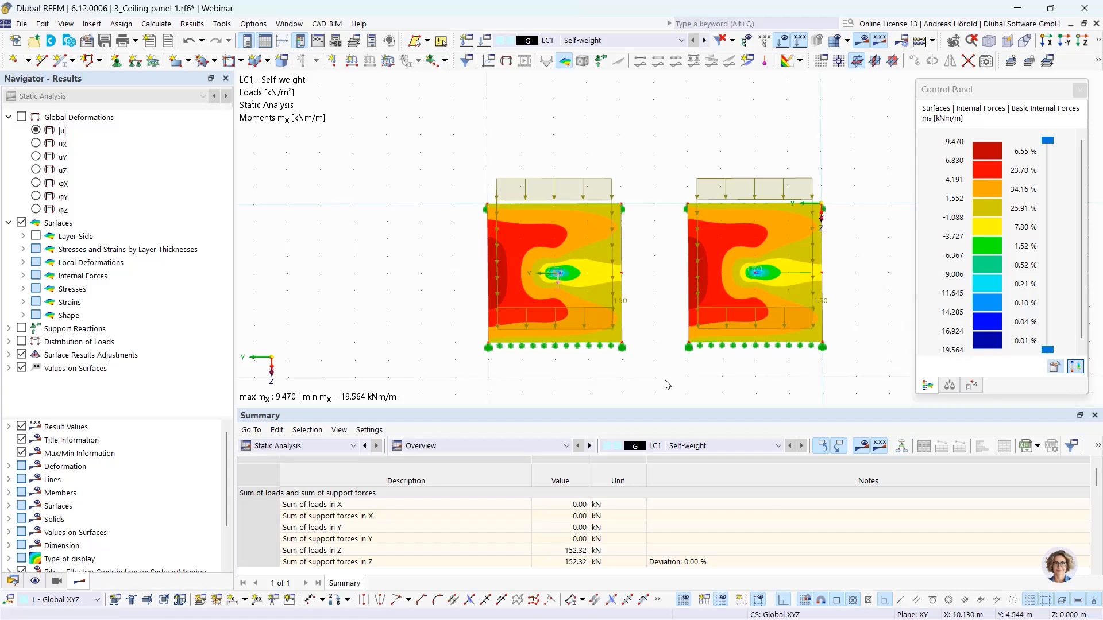
left_click_drag(653, 373, 898, 143)
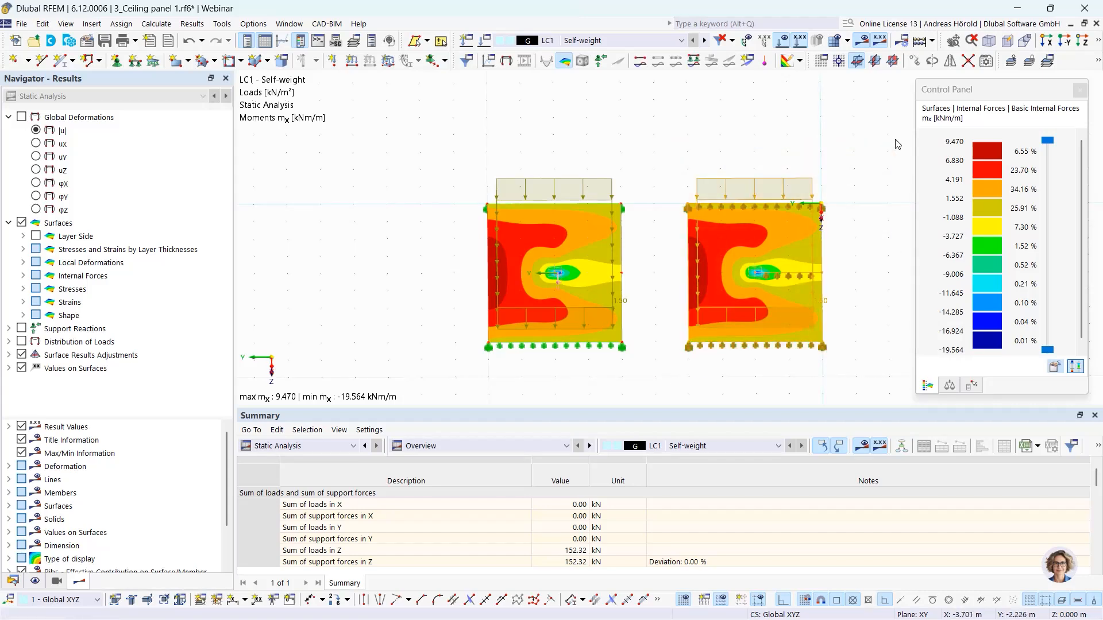
left_click(1097, 43)
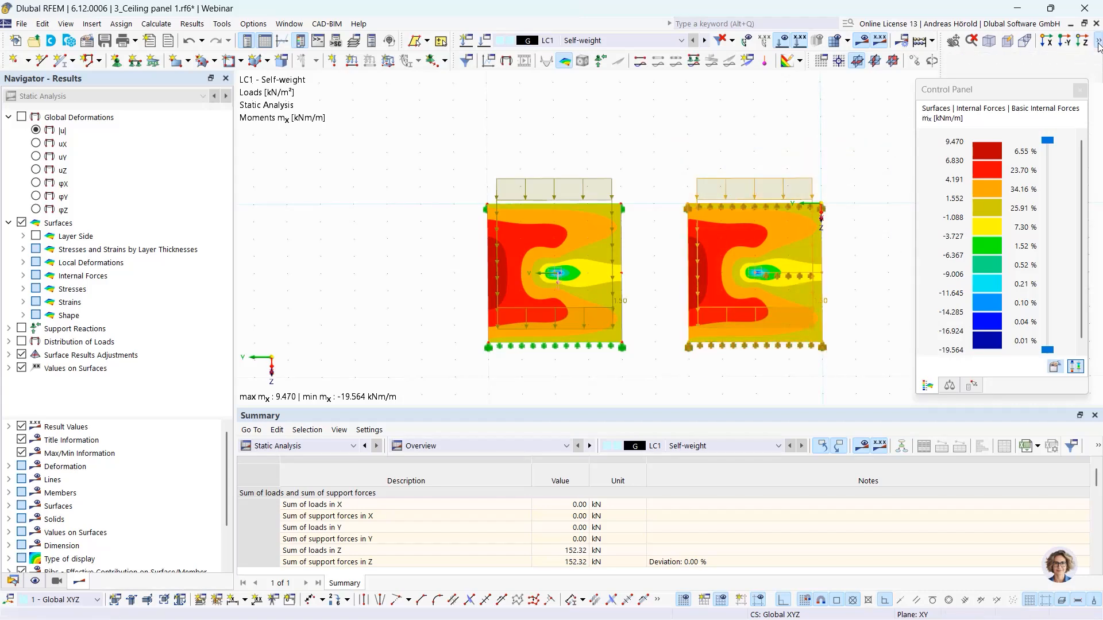
left_click(992, 57)
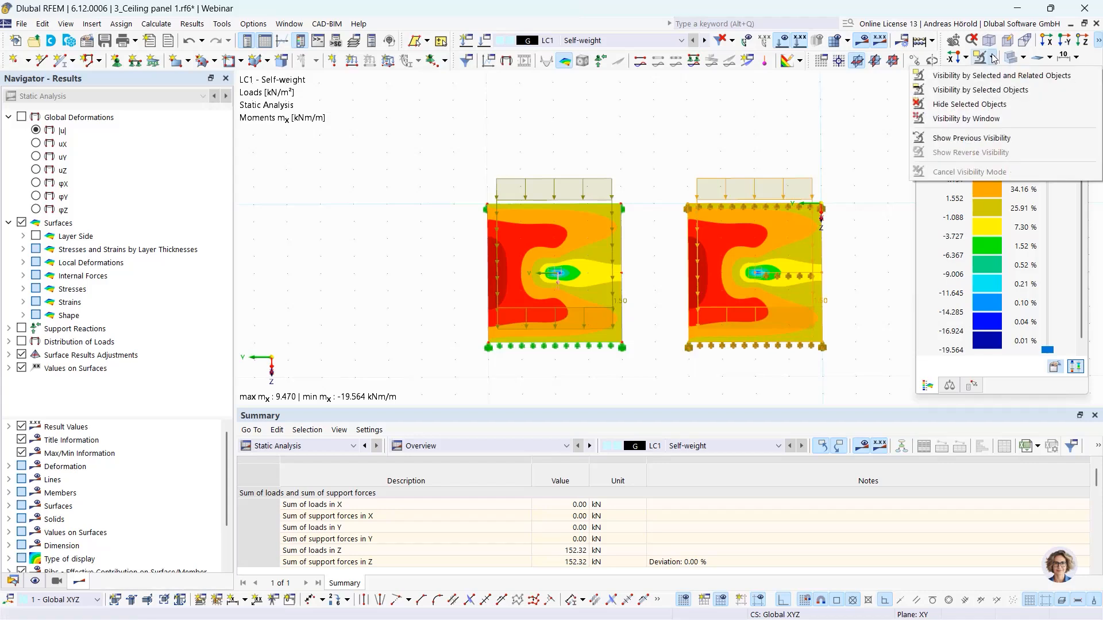
left_click(974, 105)
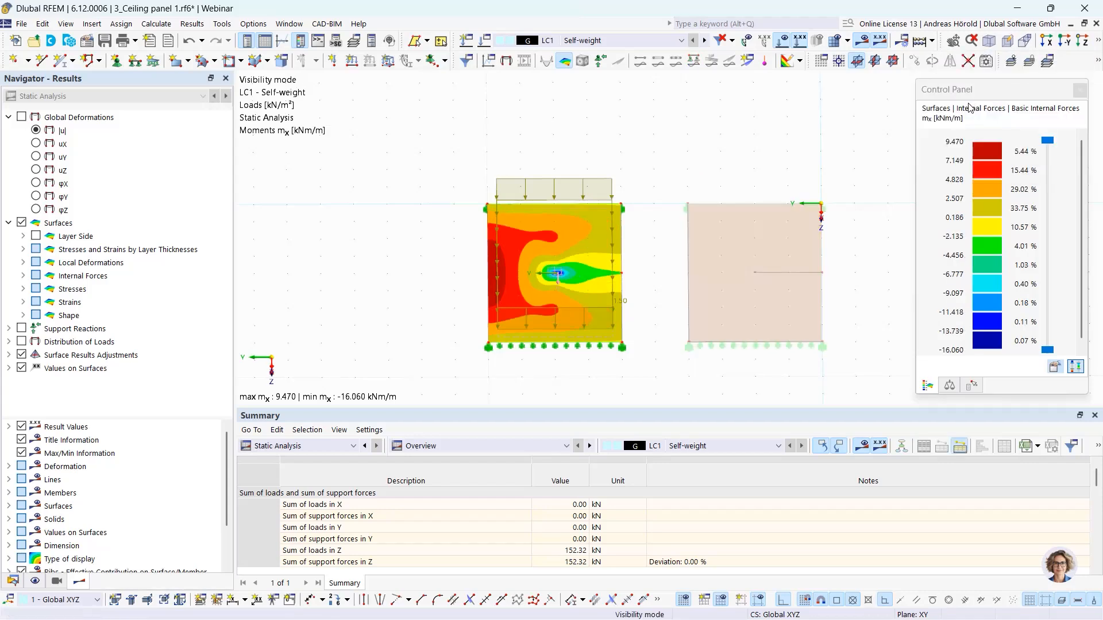
middle_click_drag(736, 374, 863, 353, "ctrl")
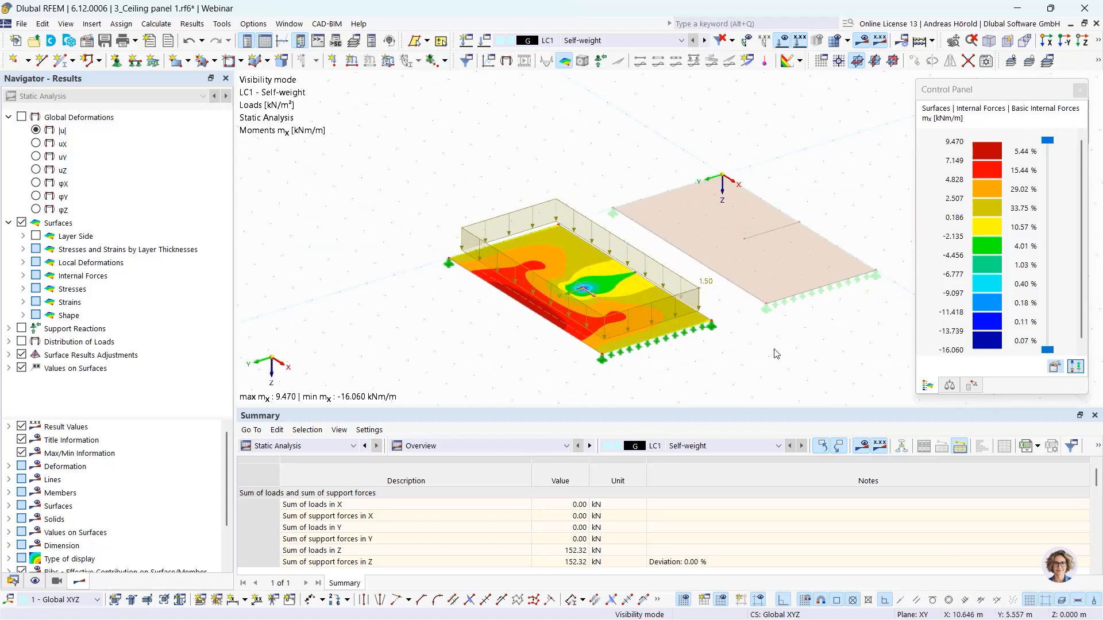
middle_click_drag(783, 359, 758, 322)
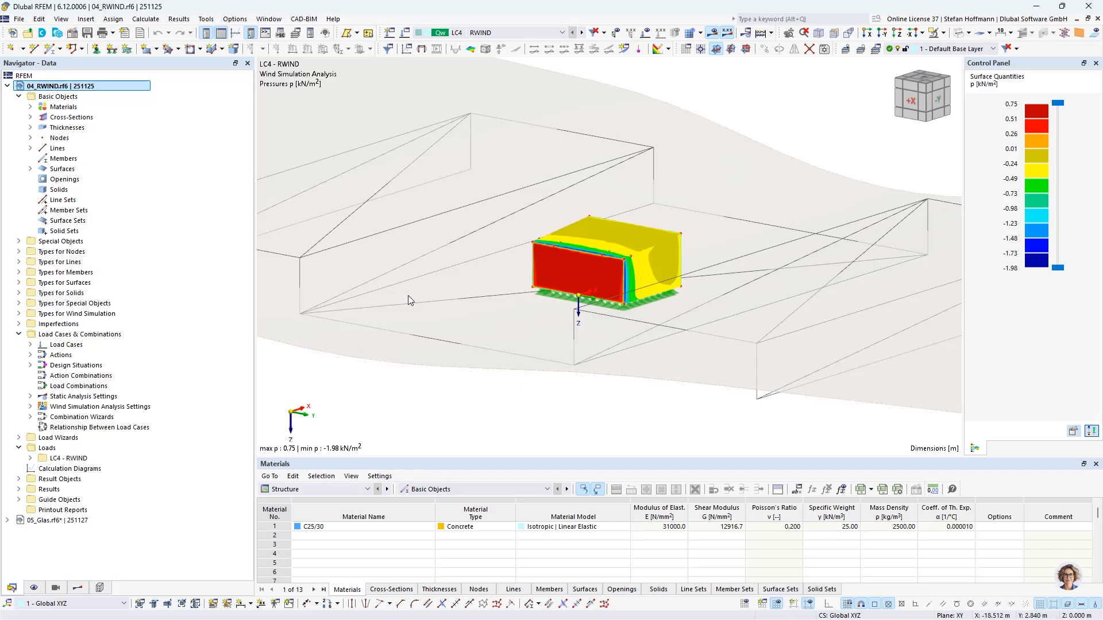
Review the 04_RWIND model's base data, covering the activated add-ons, the standards and the terrain definition types
right_click(87, 87)
left_click(96, 94)
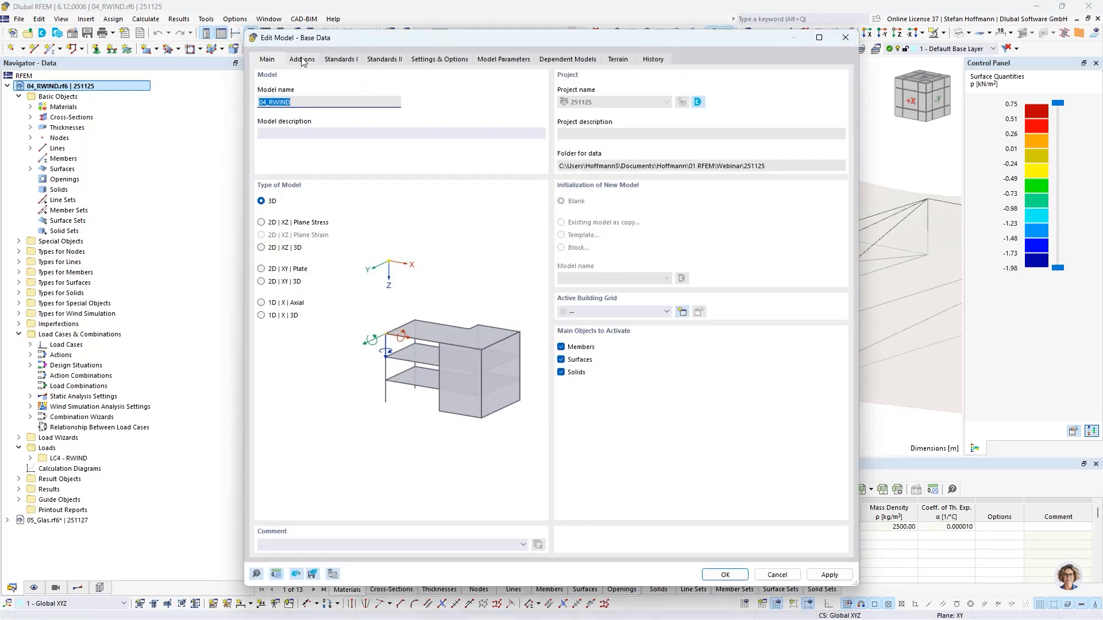
left_click(302, 60)
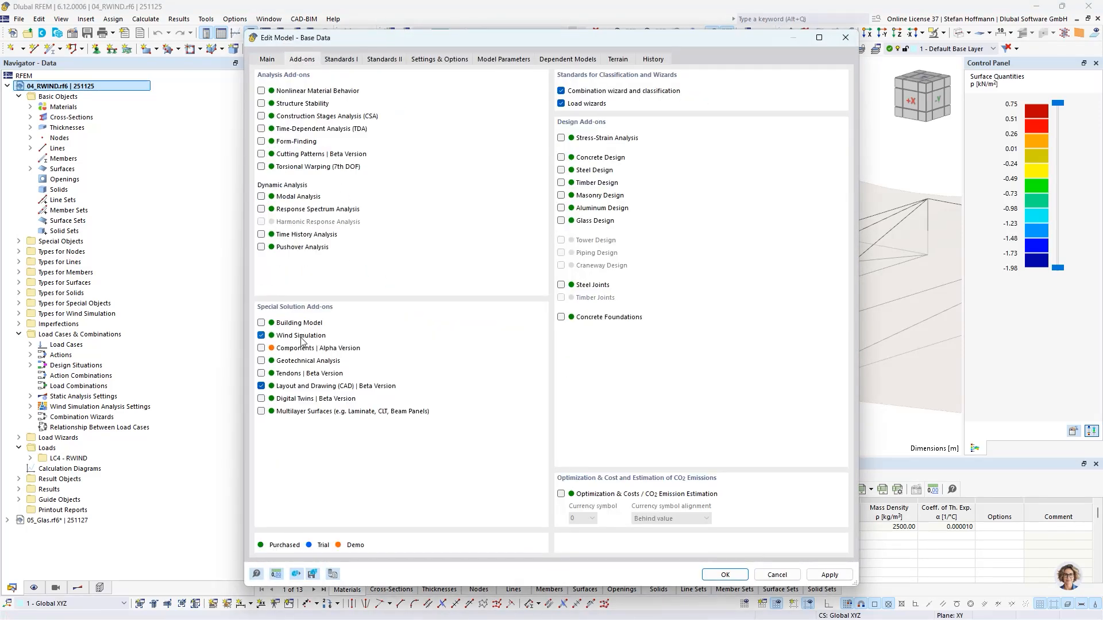
left_click(341, 58)
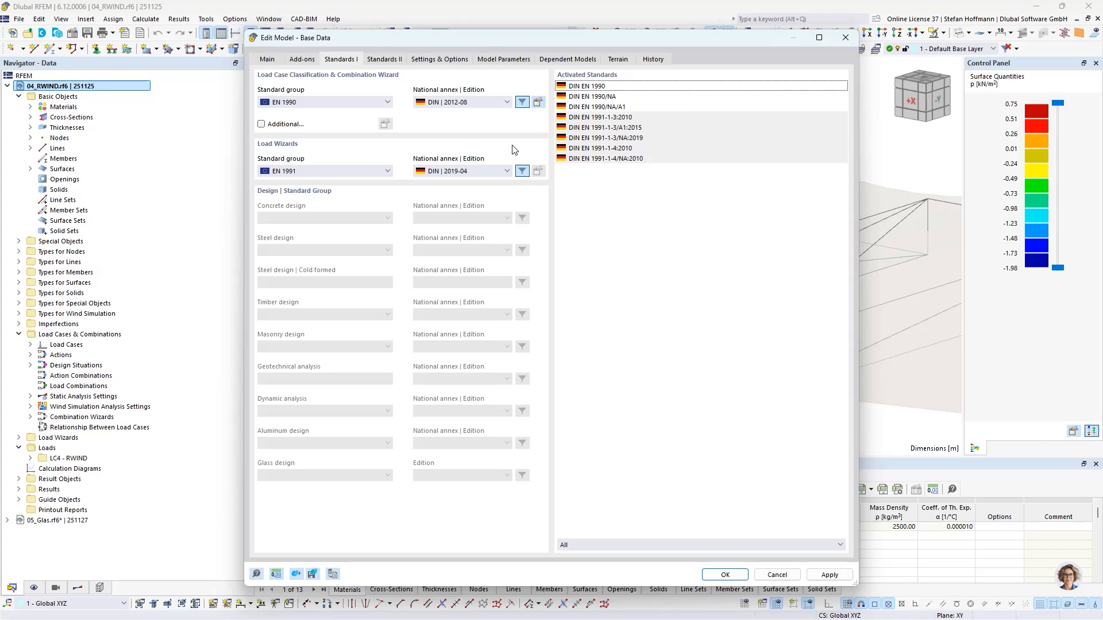
left_click(613, 61)
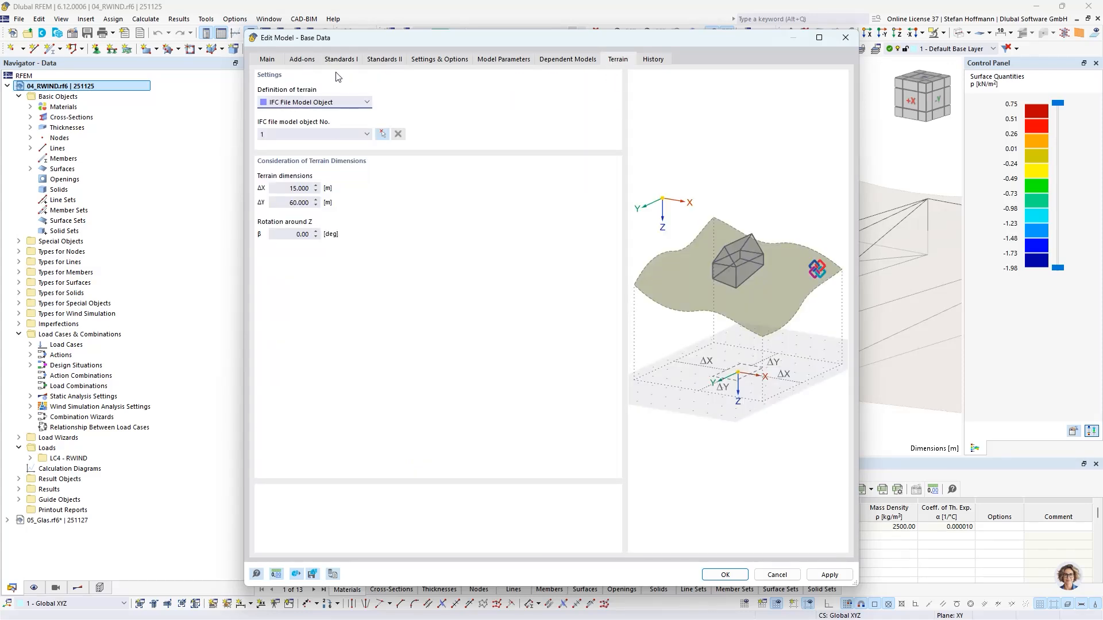
left_click(367, 104)
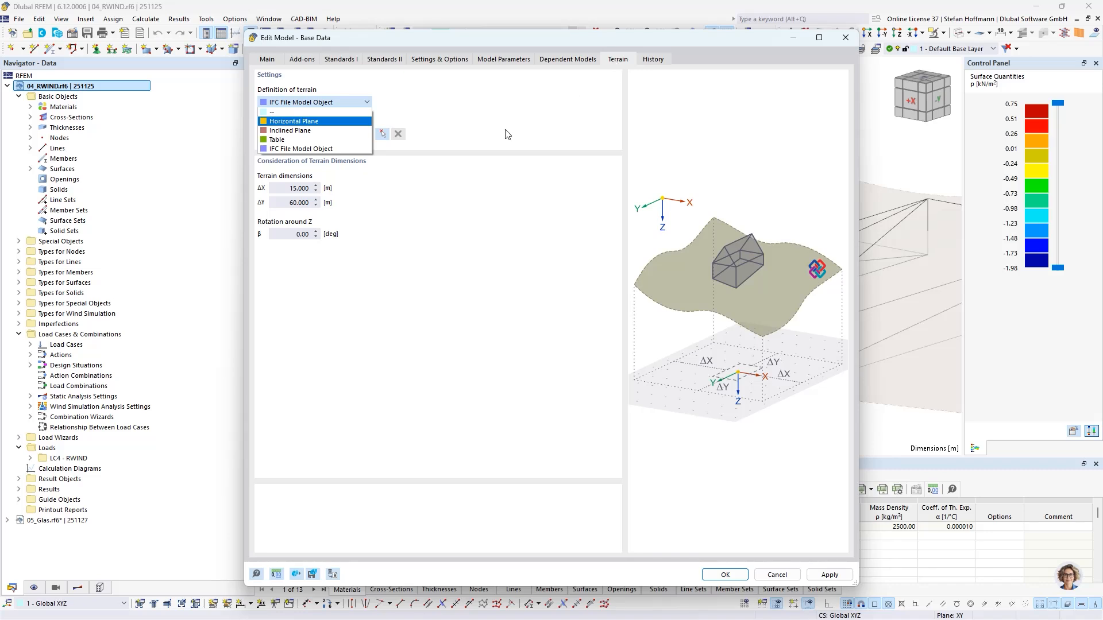
left_click(482, 151)
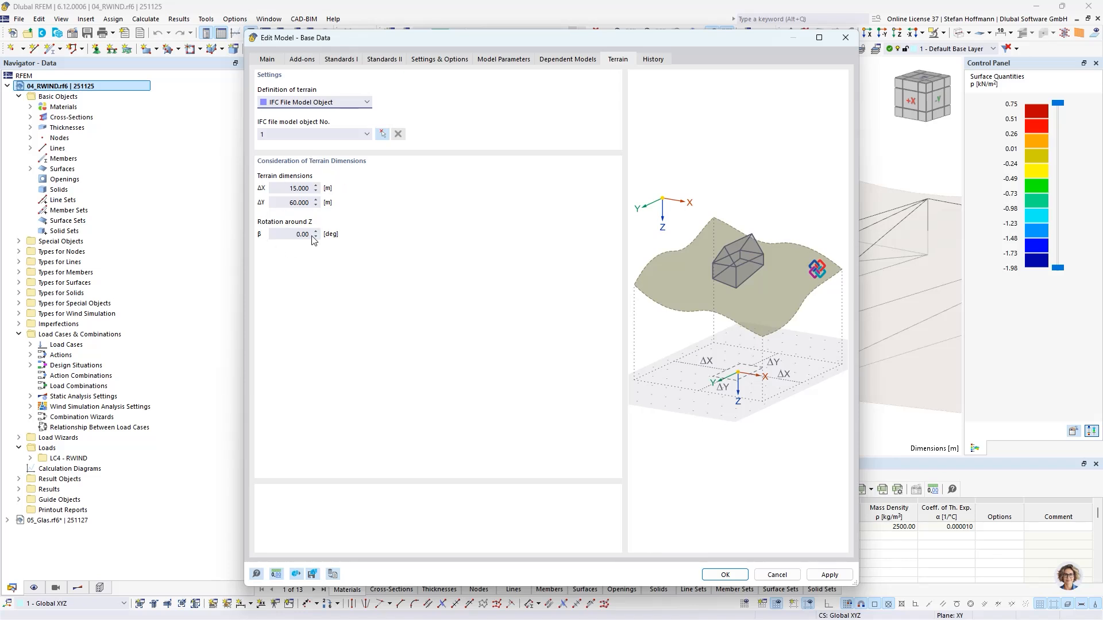
left_click(777, 576)
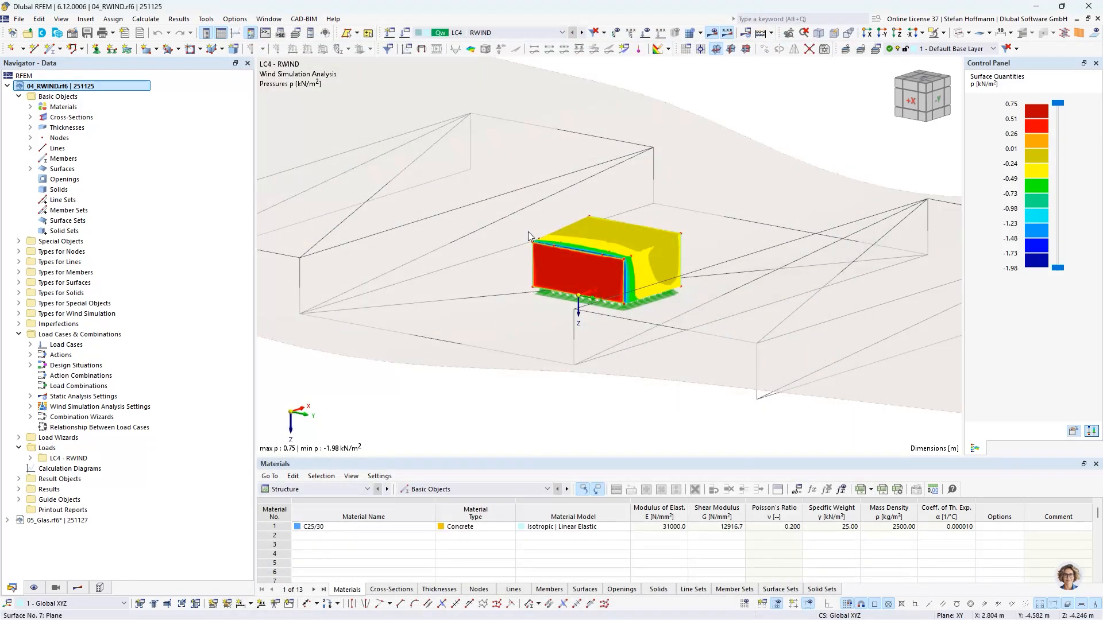
Review the wind simulation mesh settings, including shrink wrapping, the terrain option and RWIND silent mode
left_click(150, 22)
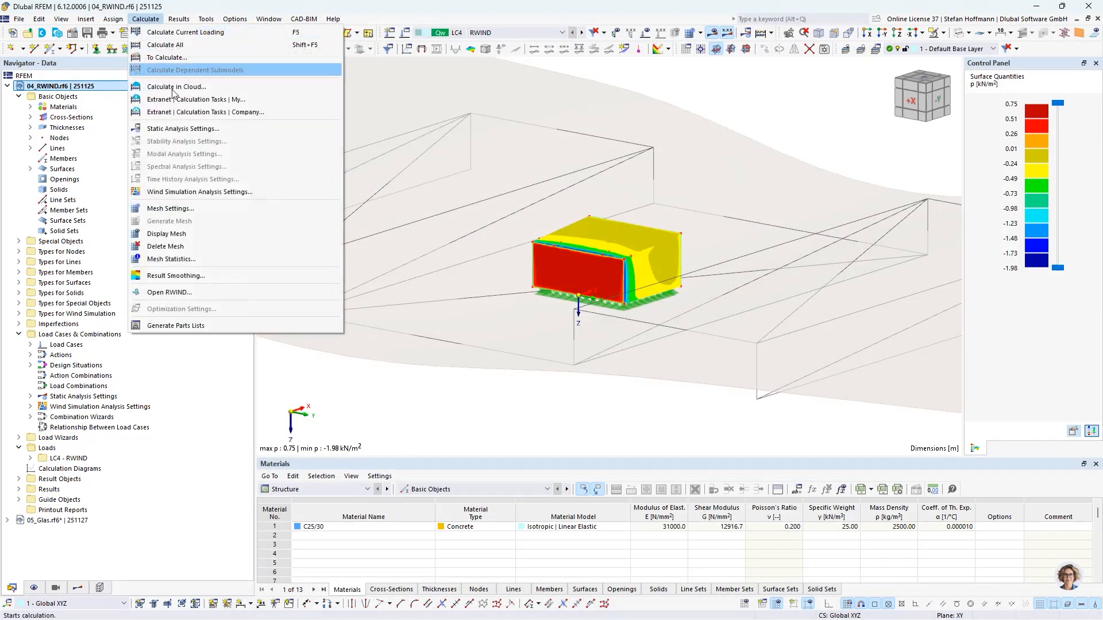
left_click(191, 214)
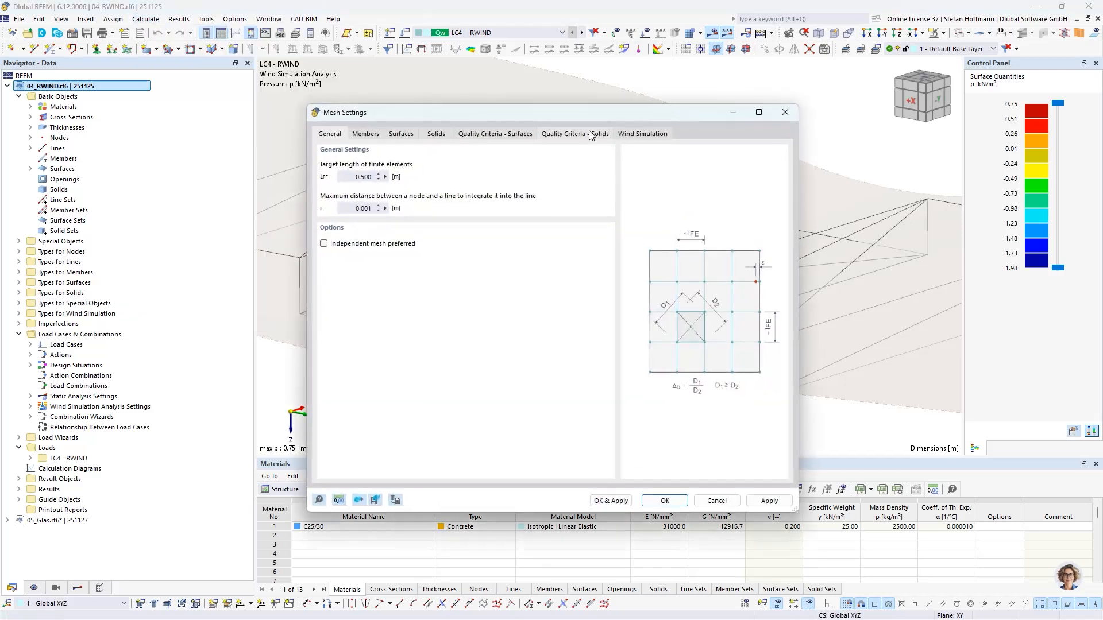
left_click(638, 135)
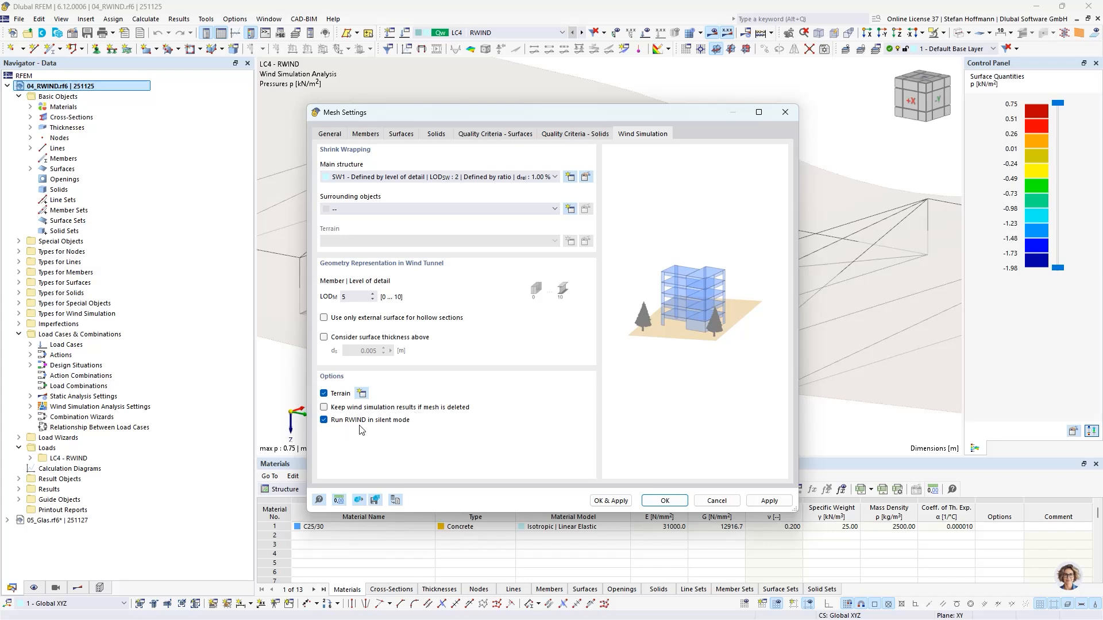
left_click(713, 503)
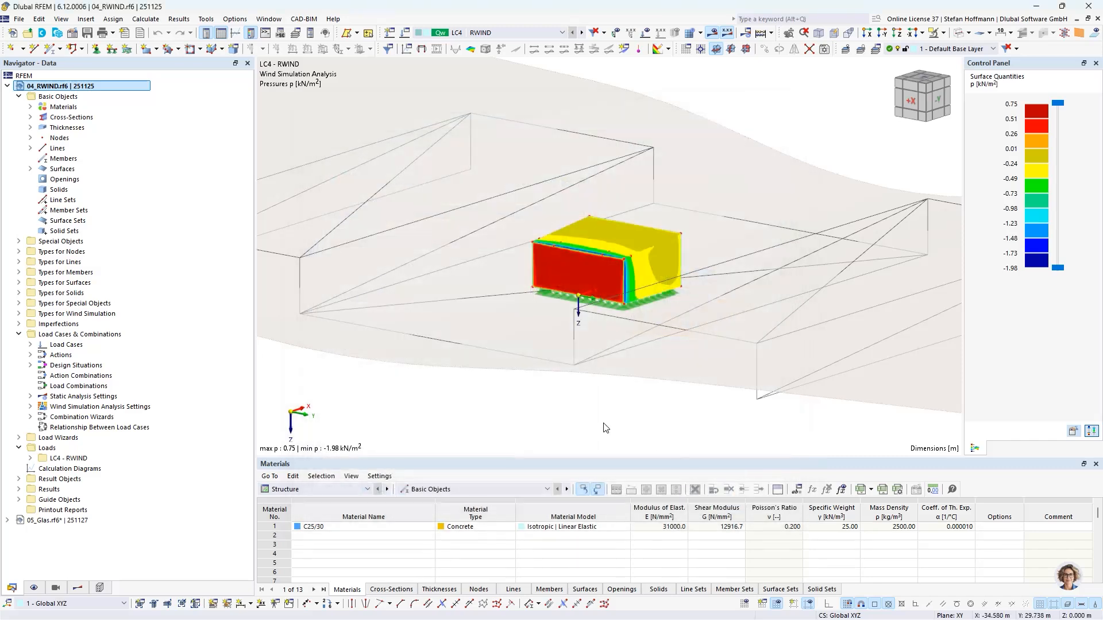
Open the WA1 wind simulation analysis settings of load case LC4 RWIND and check the available simulation types
left_click(407, 40)
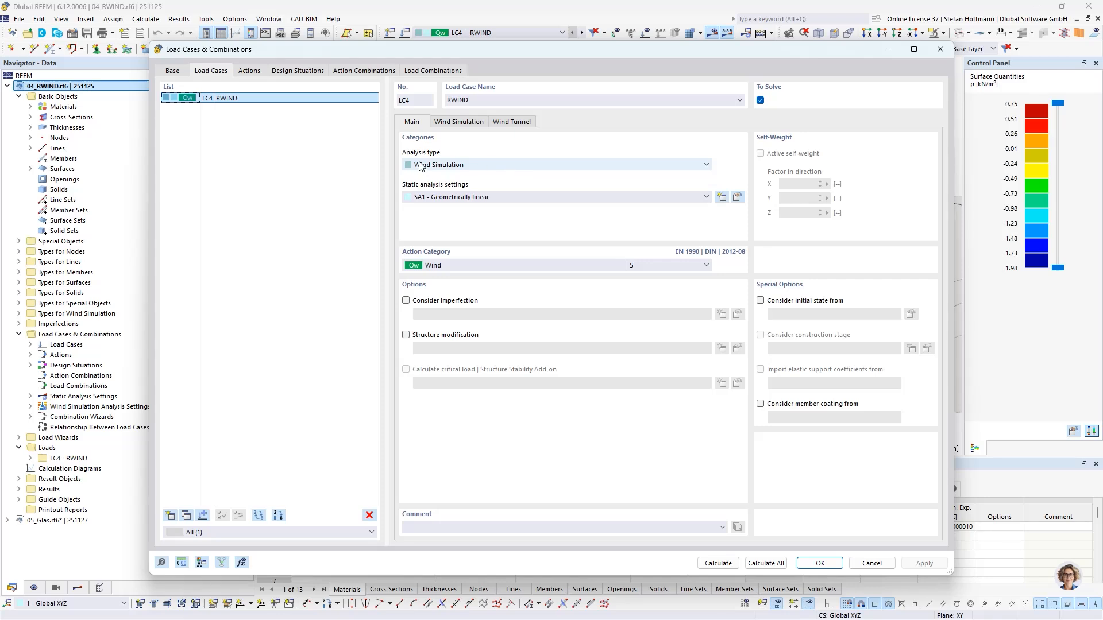
left_click(458, 122)
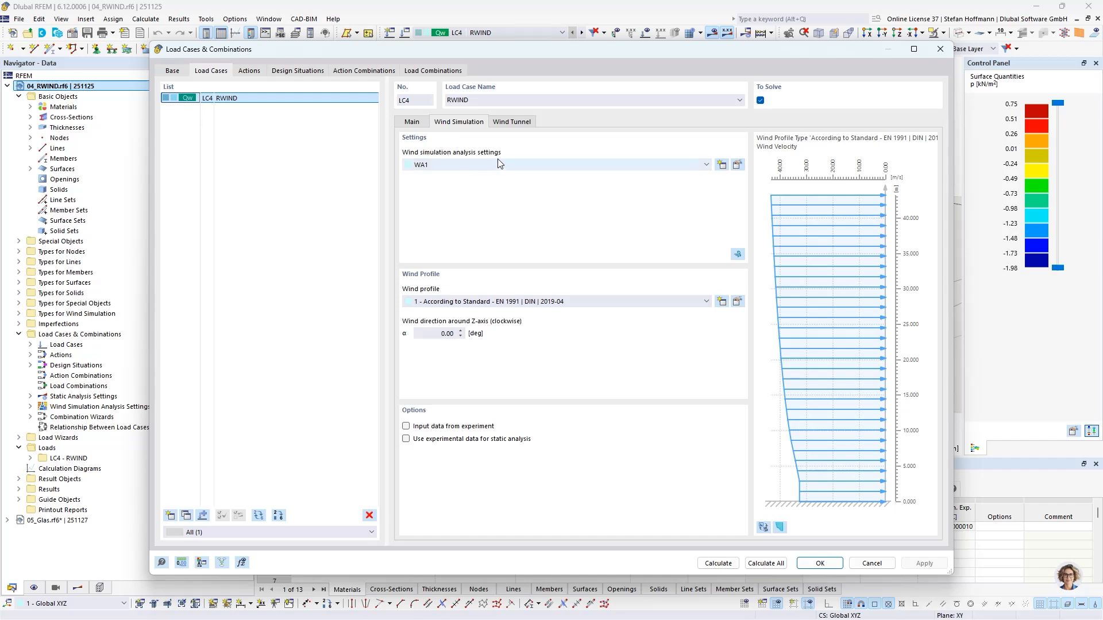
left_click(737, 165)
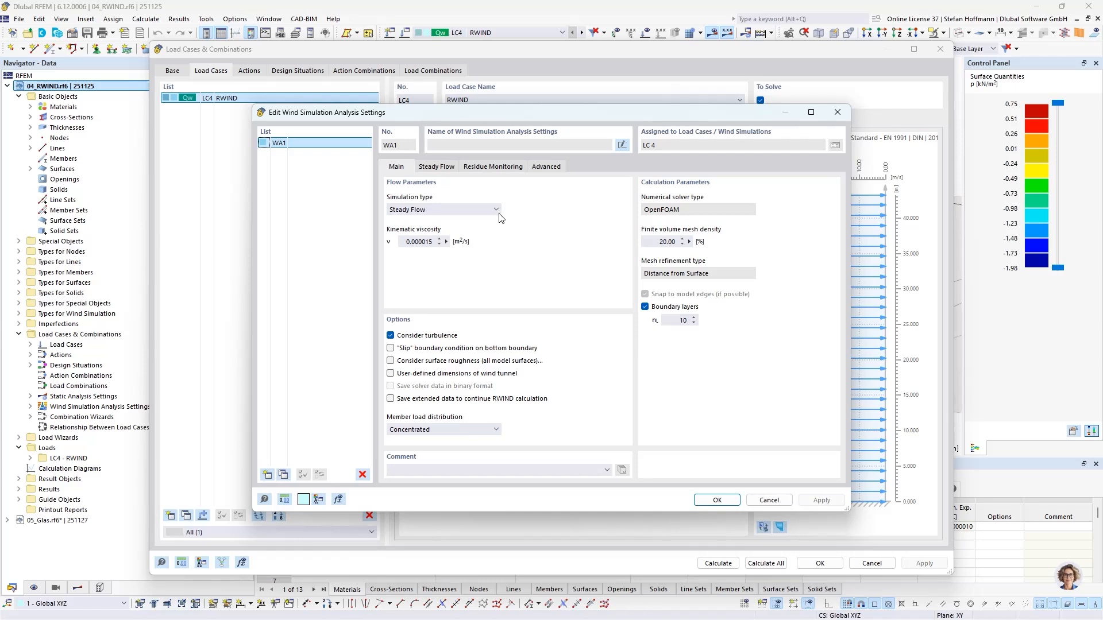
left_click(490, 211)
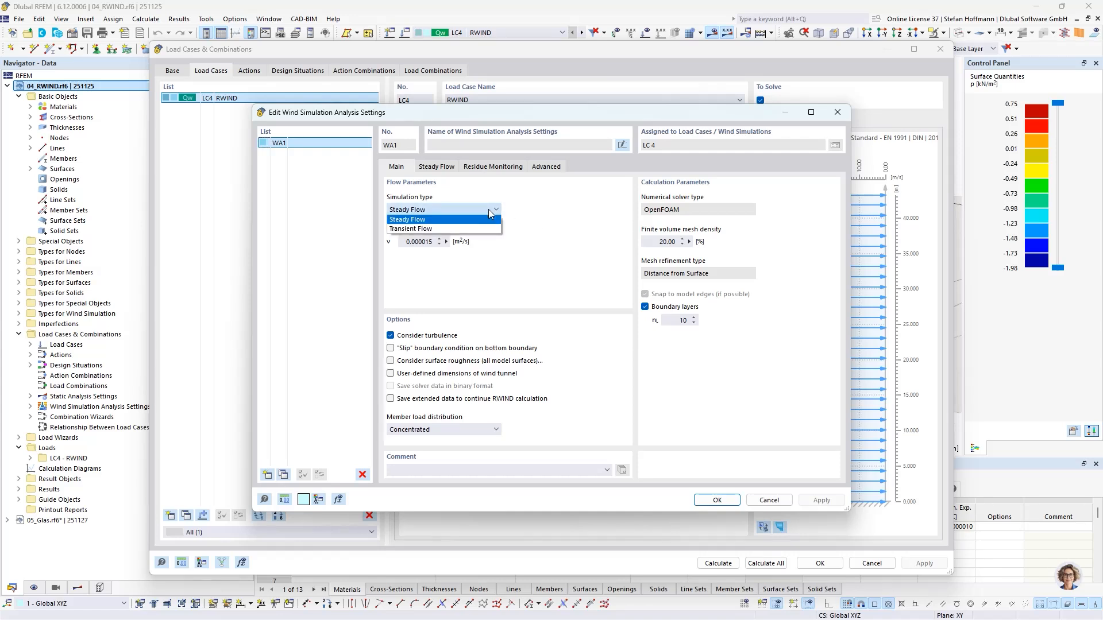
left_click(489, 212)
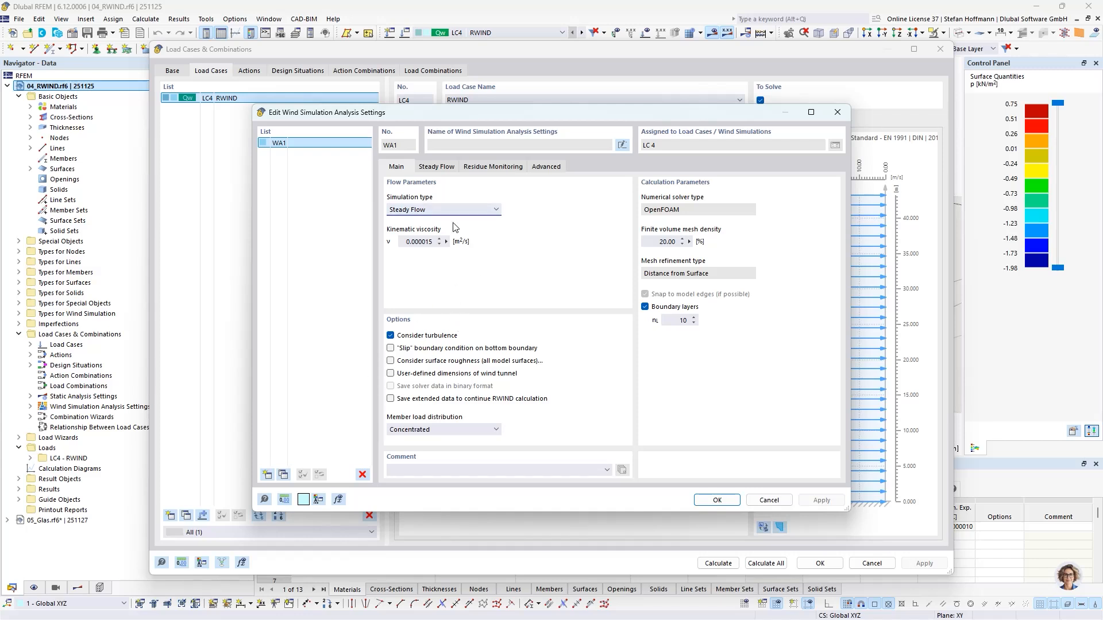
Review WA1's steady flow parameters, residue monitoring criterion and advanced relaxation factors
left_click(444, 168)
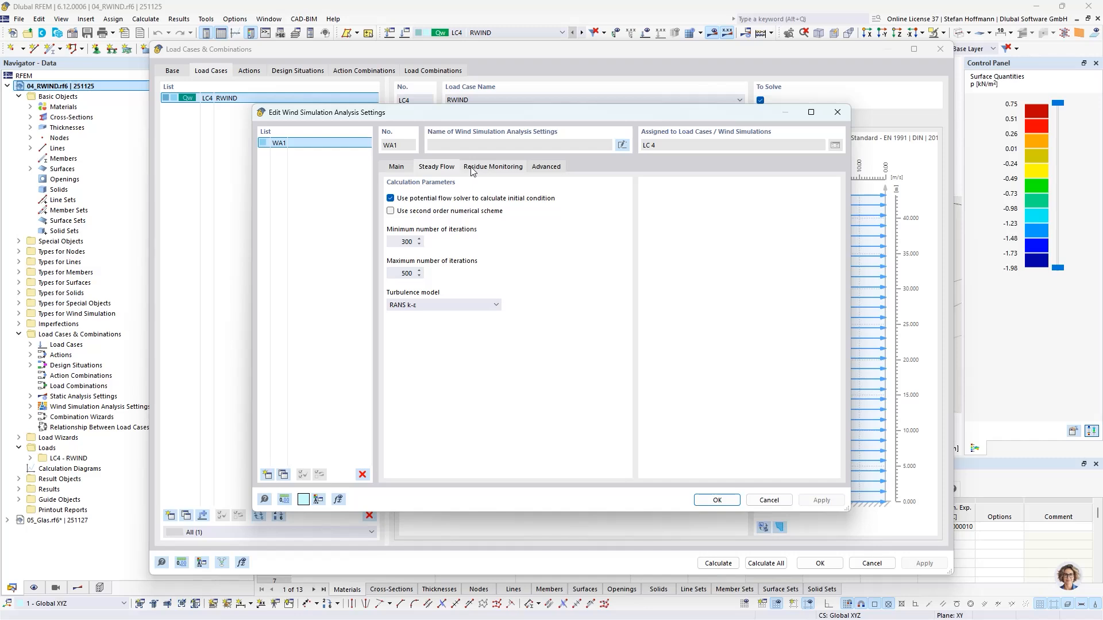
left_click(483, 167)
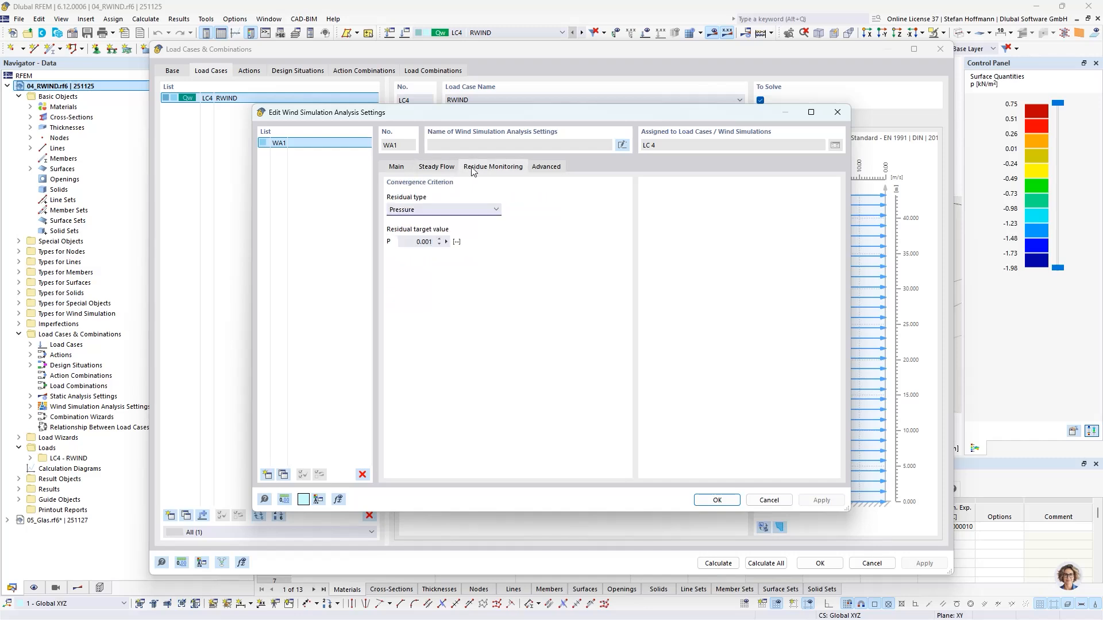
left_click(543, 168)
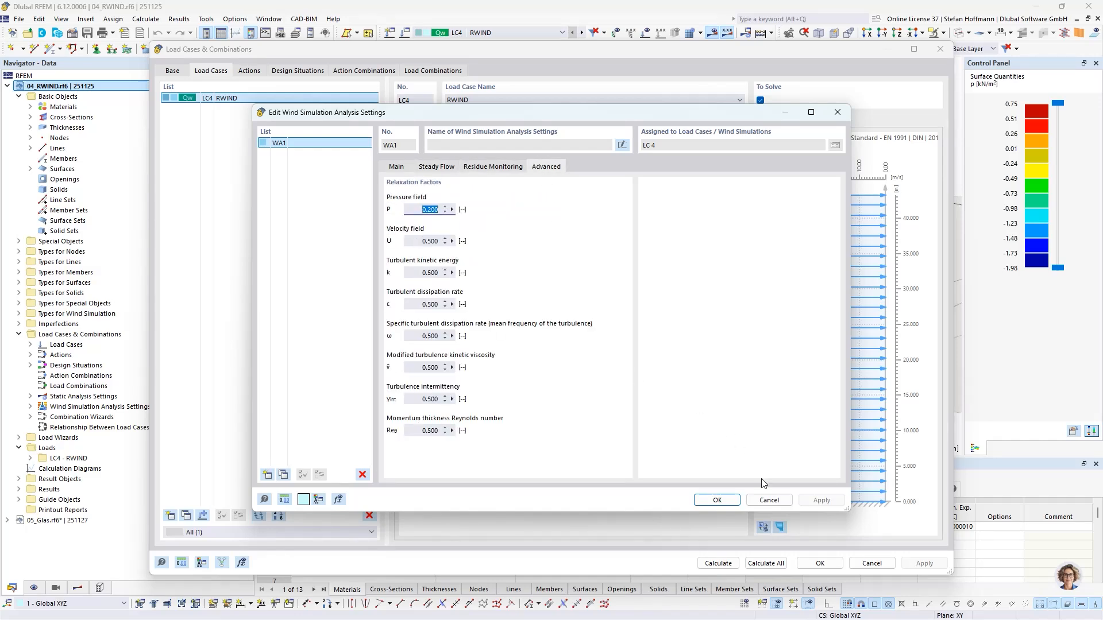
left_click(770, 500)
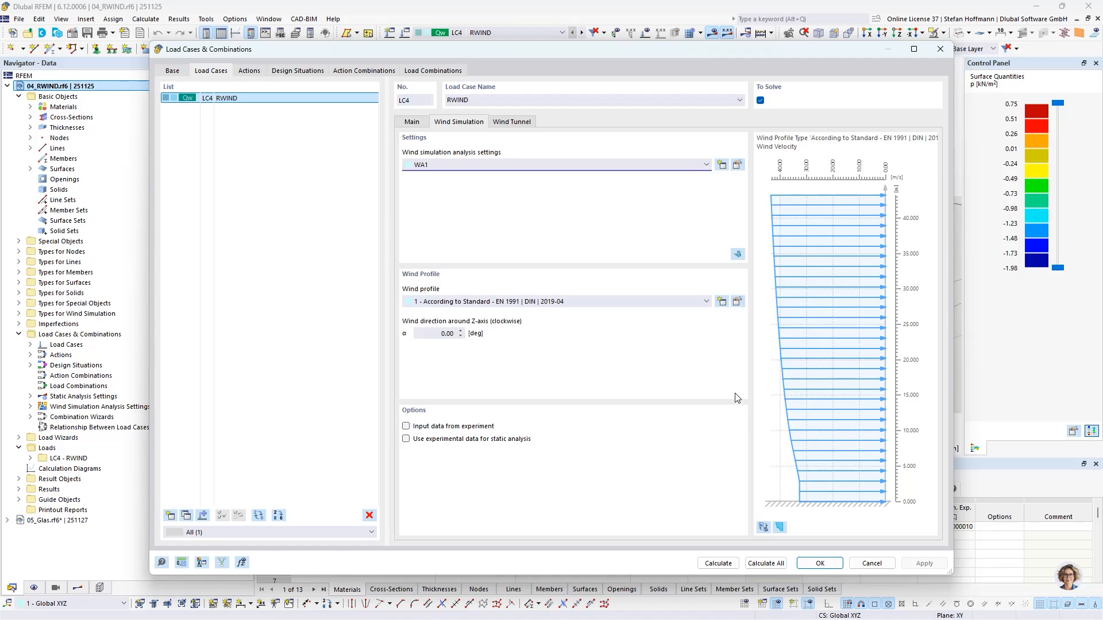
Review the parameters of load case LC4's wind profile According to Standard - EN 1991 and leave the load case settings without changes
left_click(738, 302)
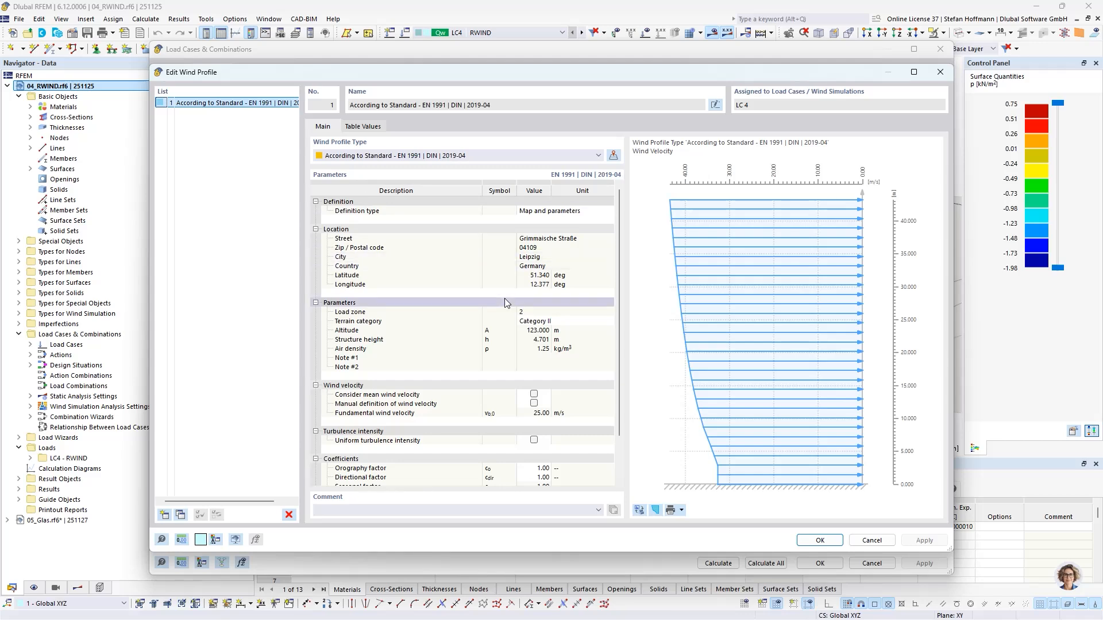
left_click(872, 541)
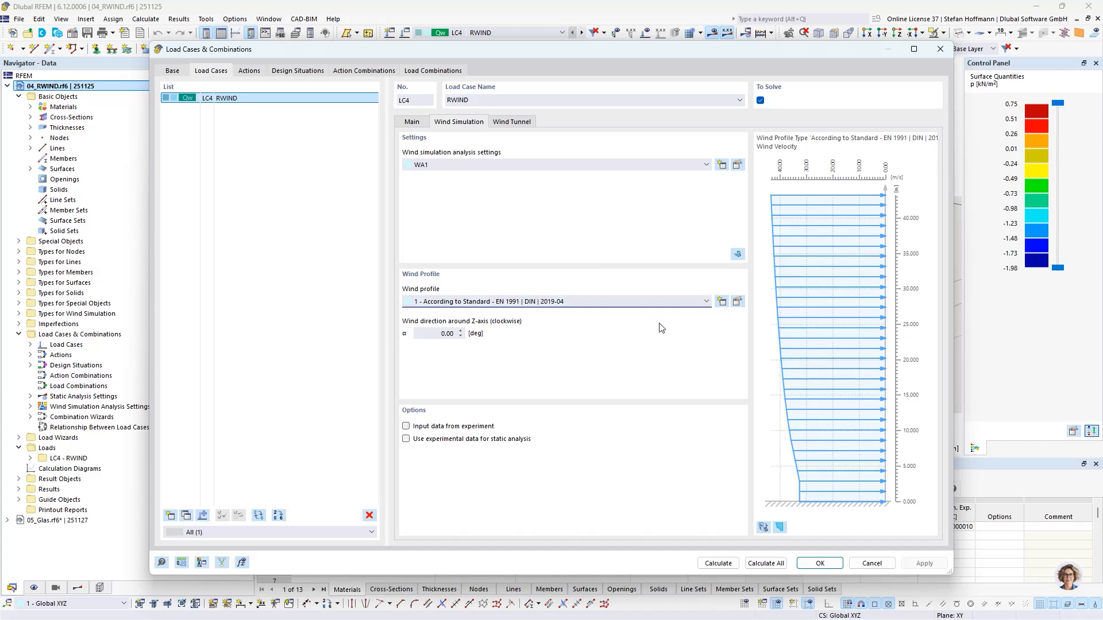
left_click(873, 562)
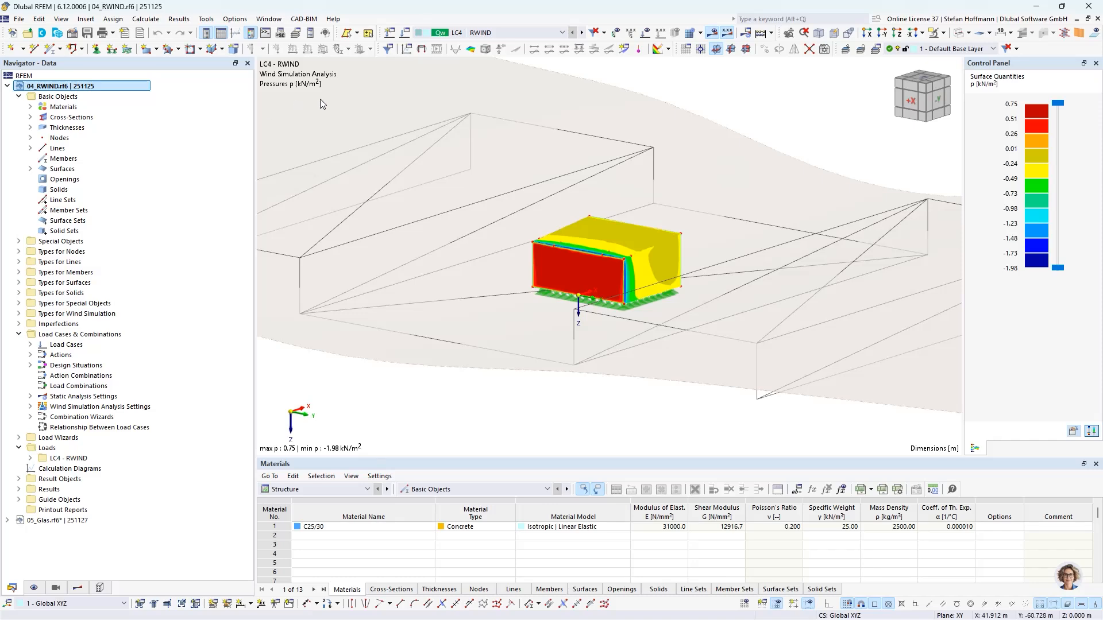
Open surface 1 for editing and review its specific wind simulation settings
left_click(31, 169)
double_click(80, 179)
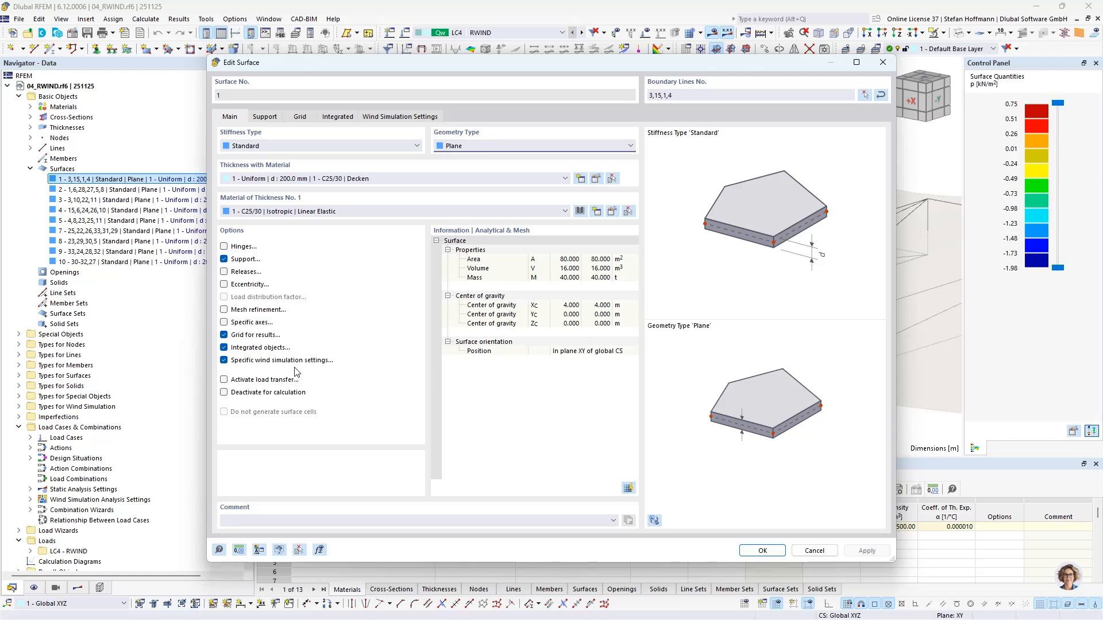
left_click(369, 119)
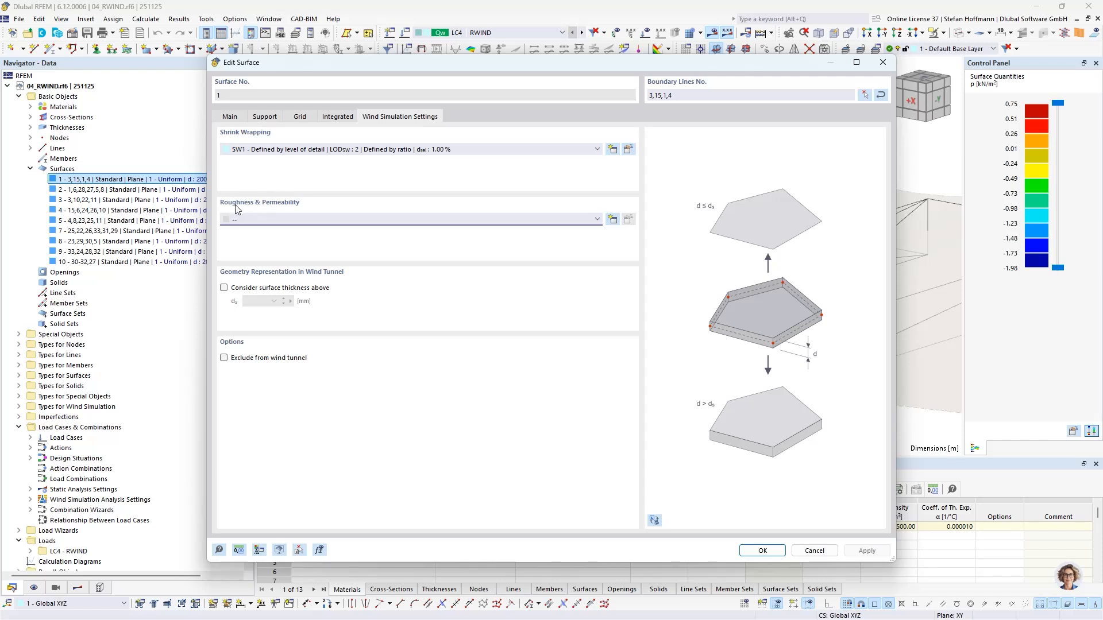
Examine the Permeable type's parameters in a new roughness and permeability definition for surface 1, discarding it and leaving the surface unchanged
left_click(613, 219)
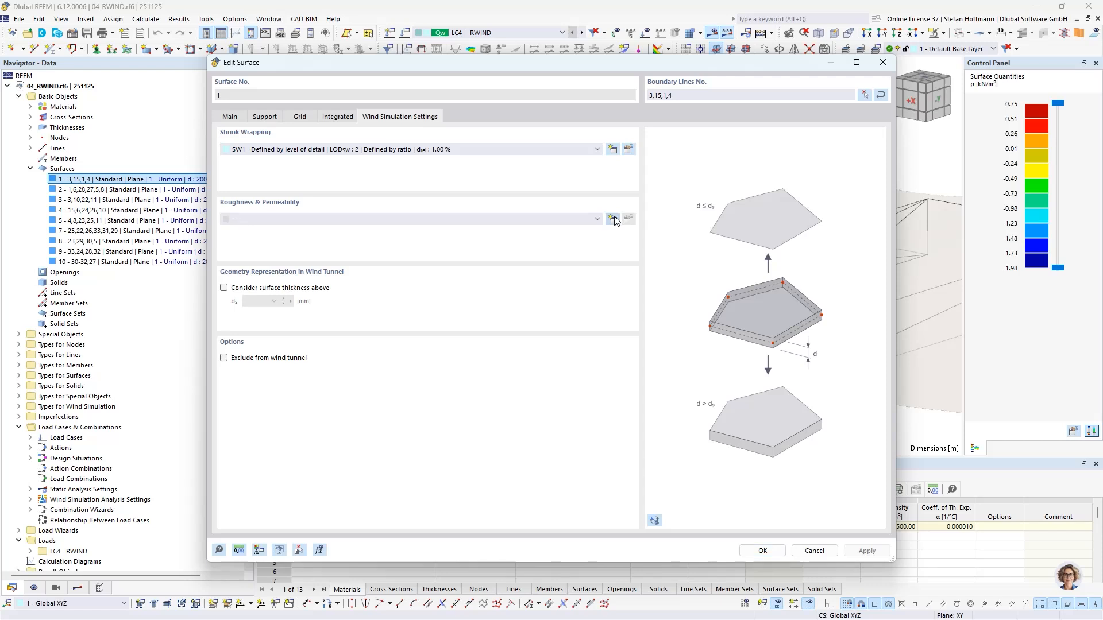
left_click(445, 175)
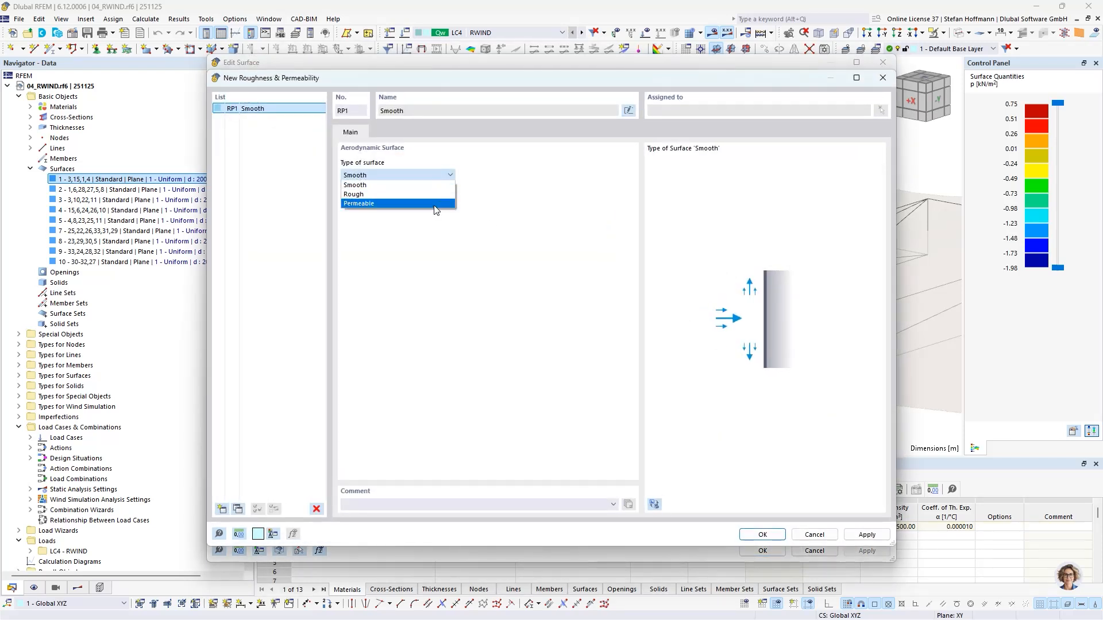
left_click(435, 203)
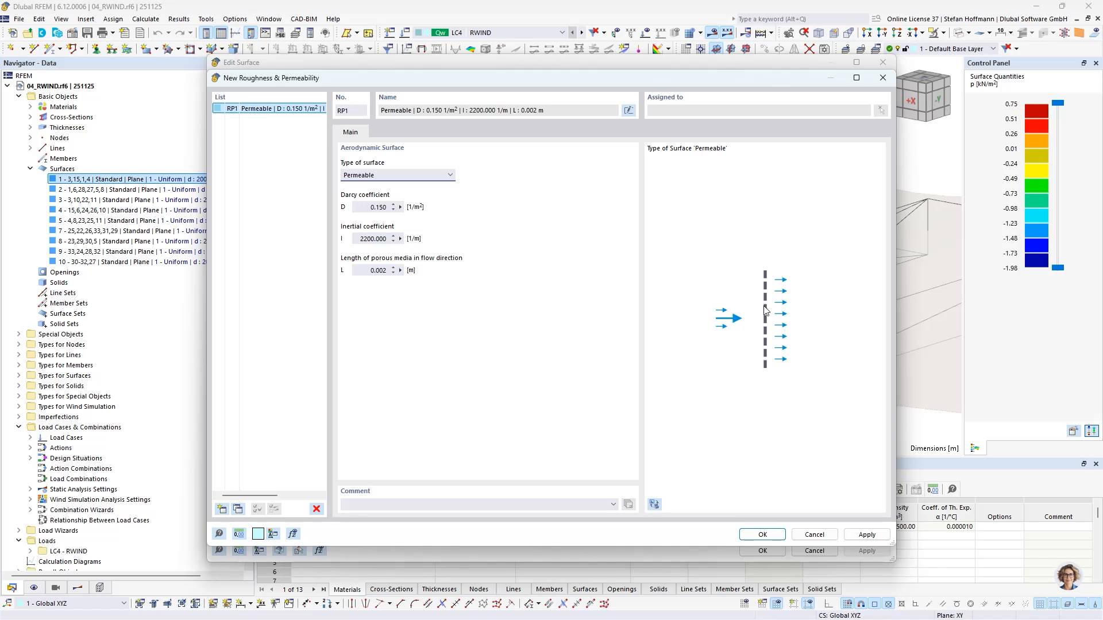
left_click(813, 534)
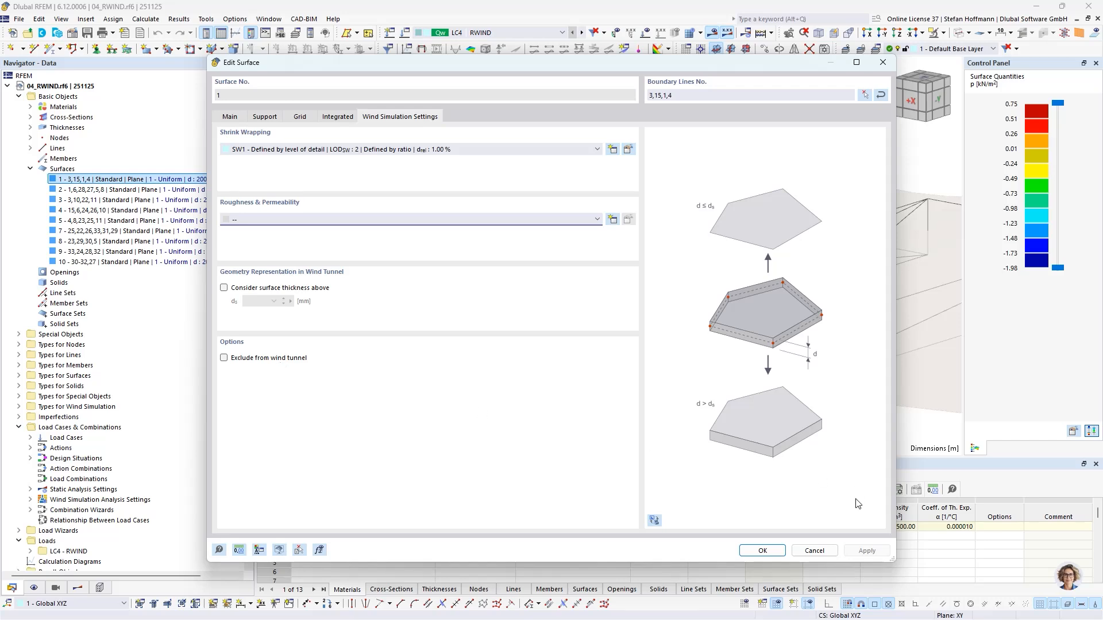
left_click(814, 550)
Compare the wind simulation surface pressures on the original model with those on the computational model, ending on the computational model
left_click(78, 588)
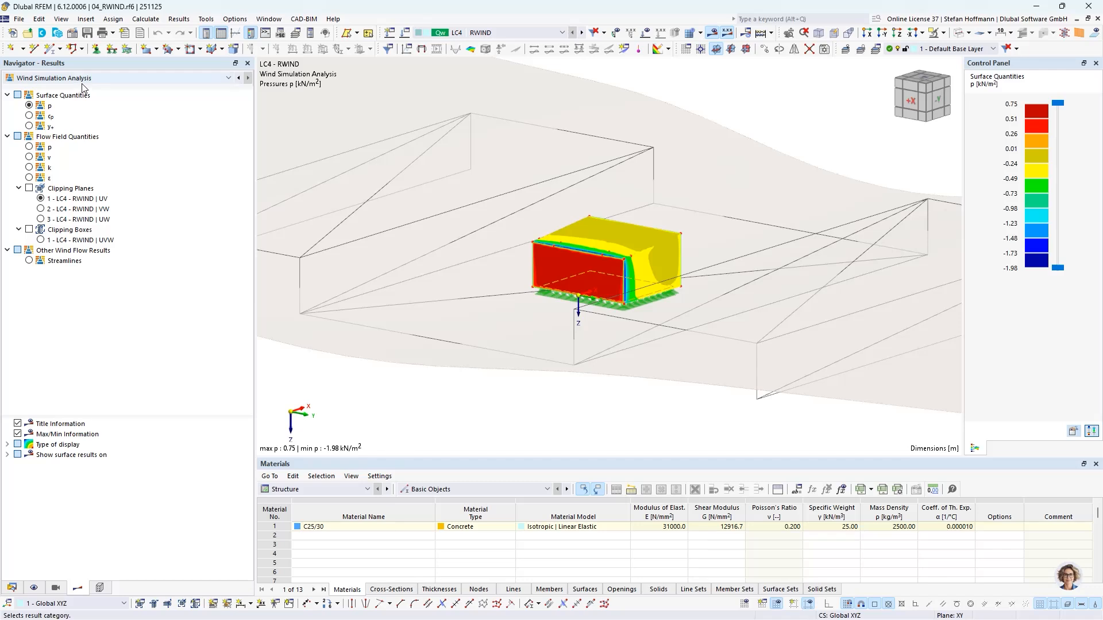
left_click(7, 455)
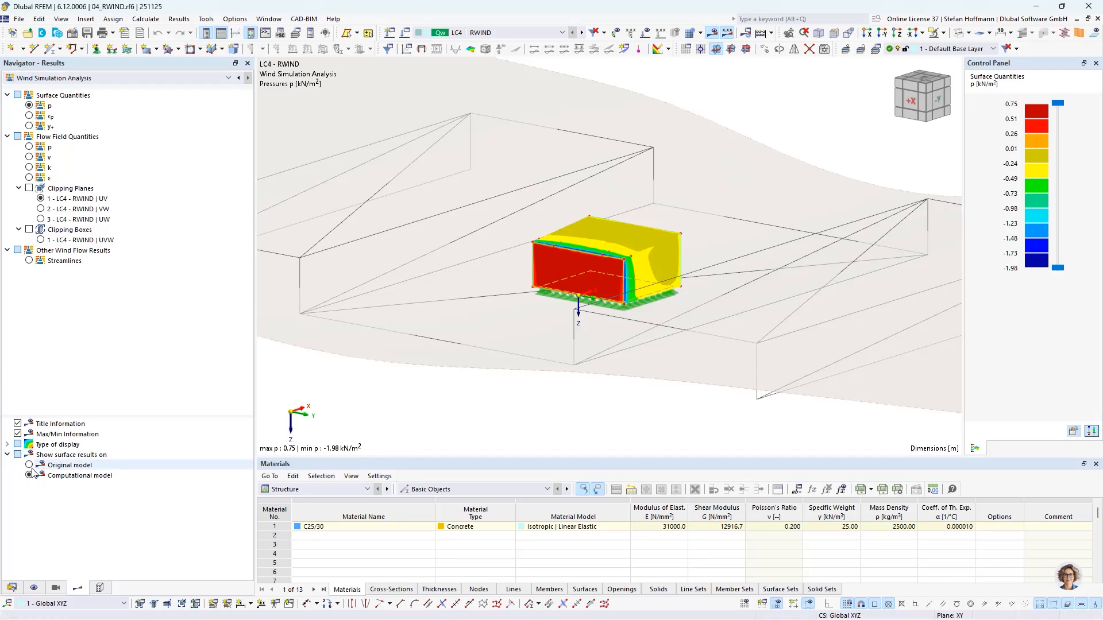
left_click(29, 466)
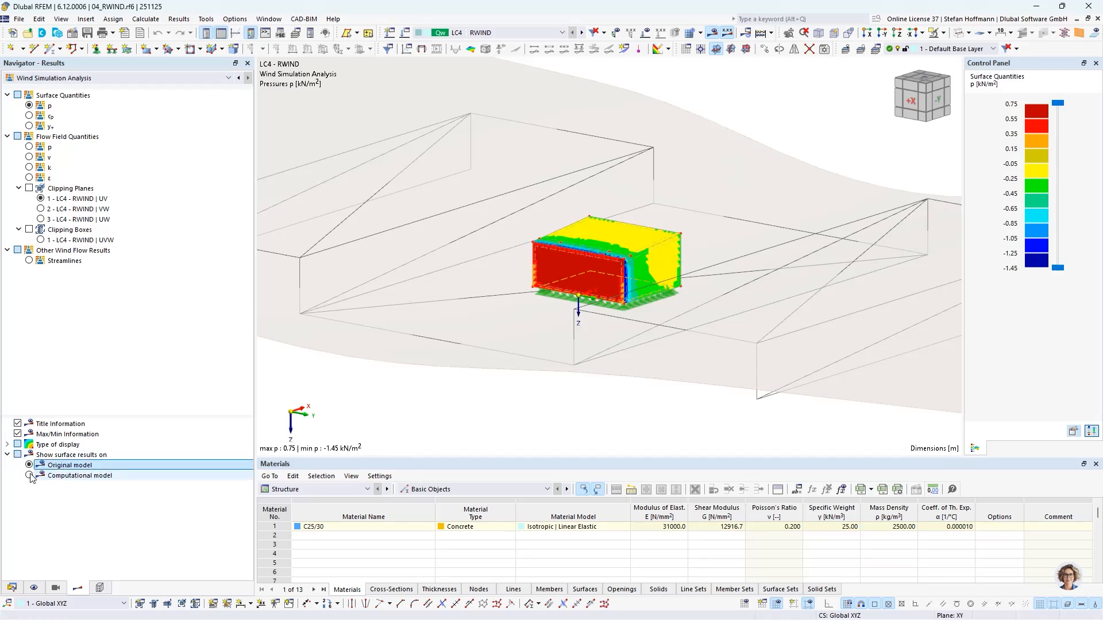
left_click(30, 476)
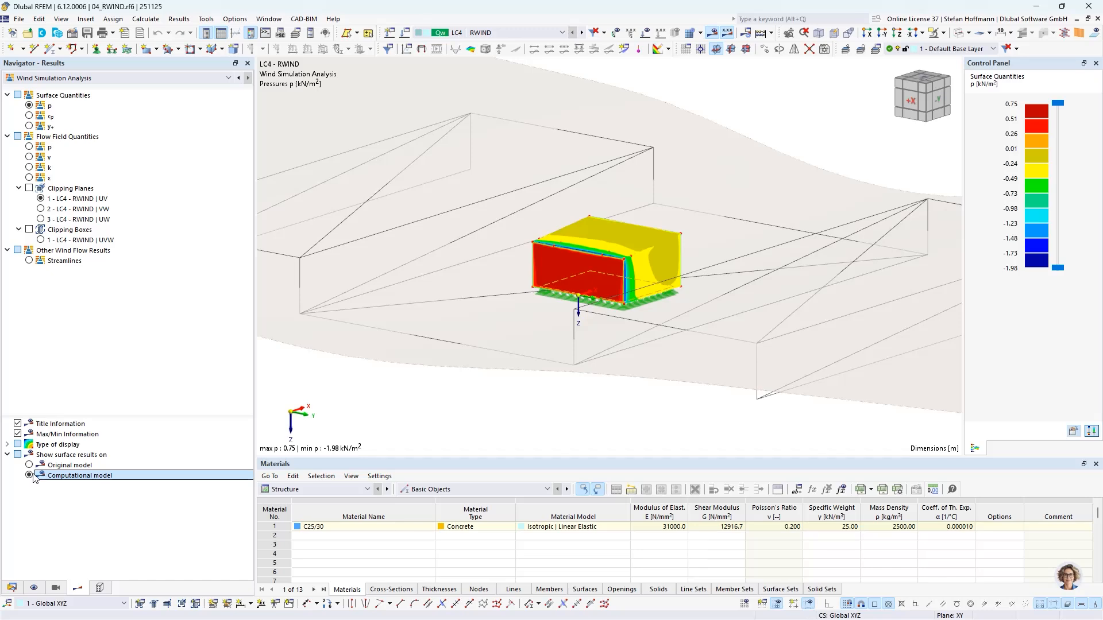
Return to the model data, collapse the 04_RWIND model and switch to the 05_Glas model
left_click(20, 586)
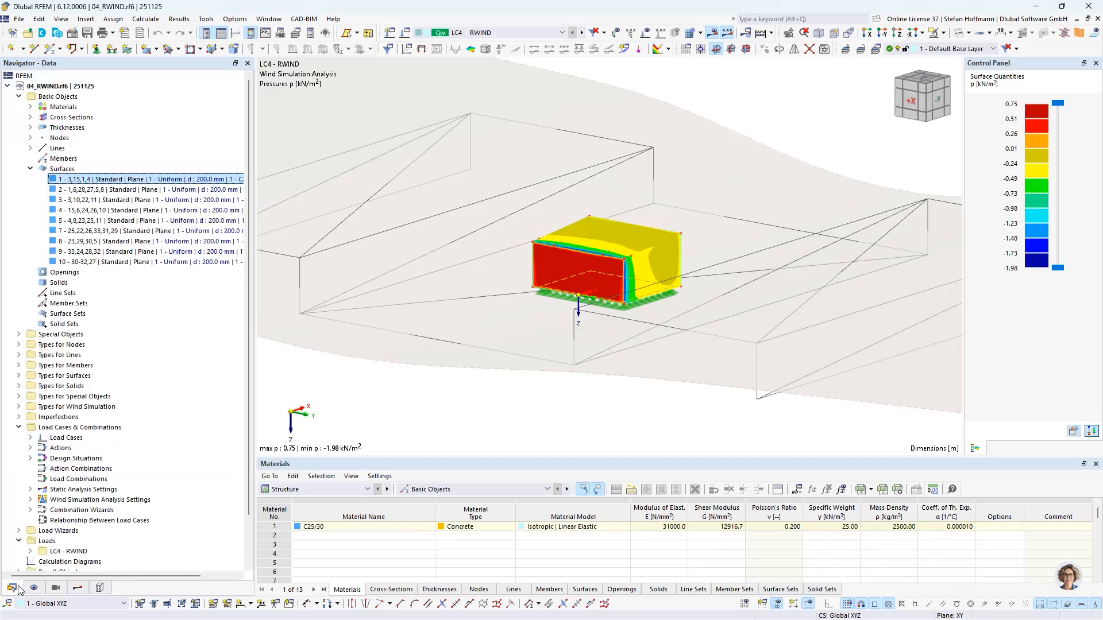
left_click(8, 86)
left_click(52, 97)
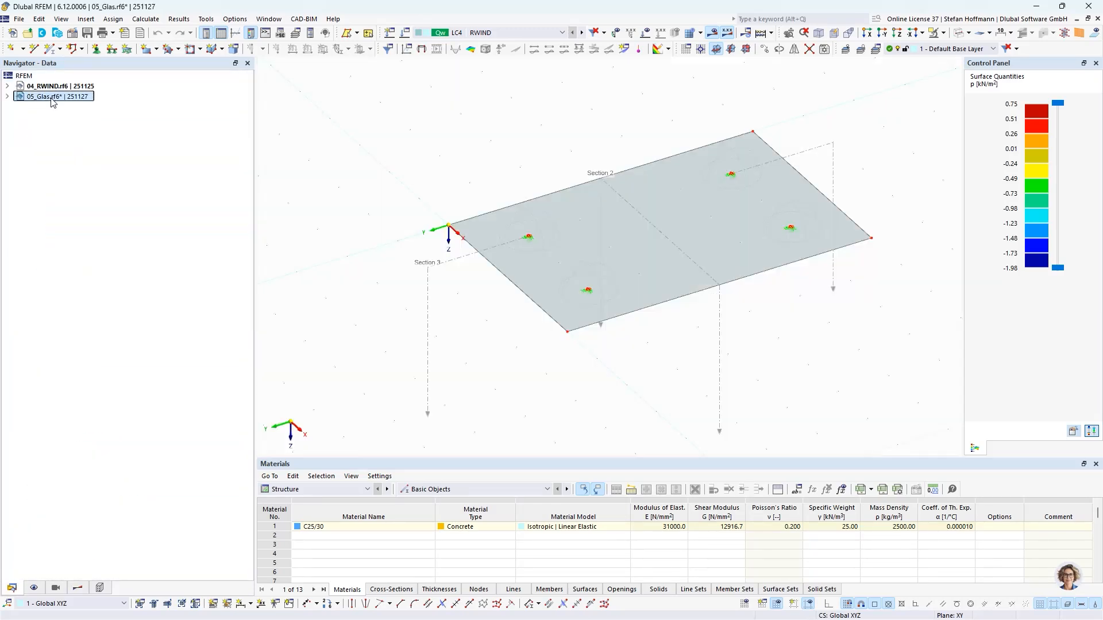
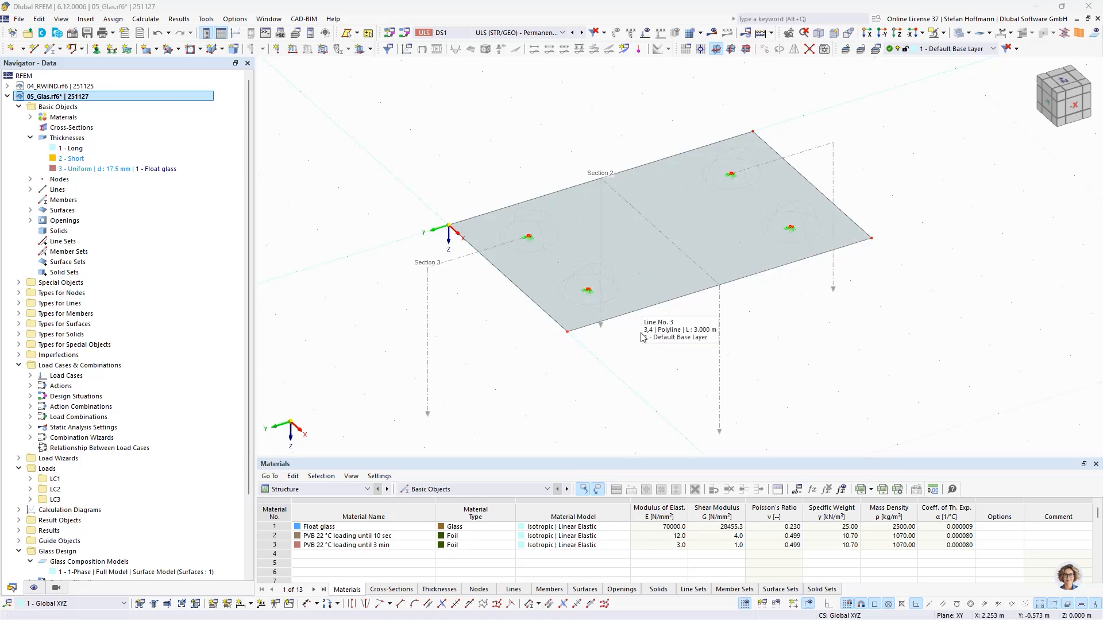
Examine the glass pane's thickness Long and review its glass composition layers
middle_click_drag(640, 348, 563, 375)
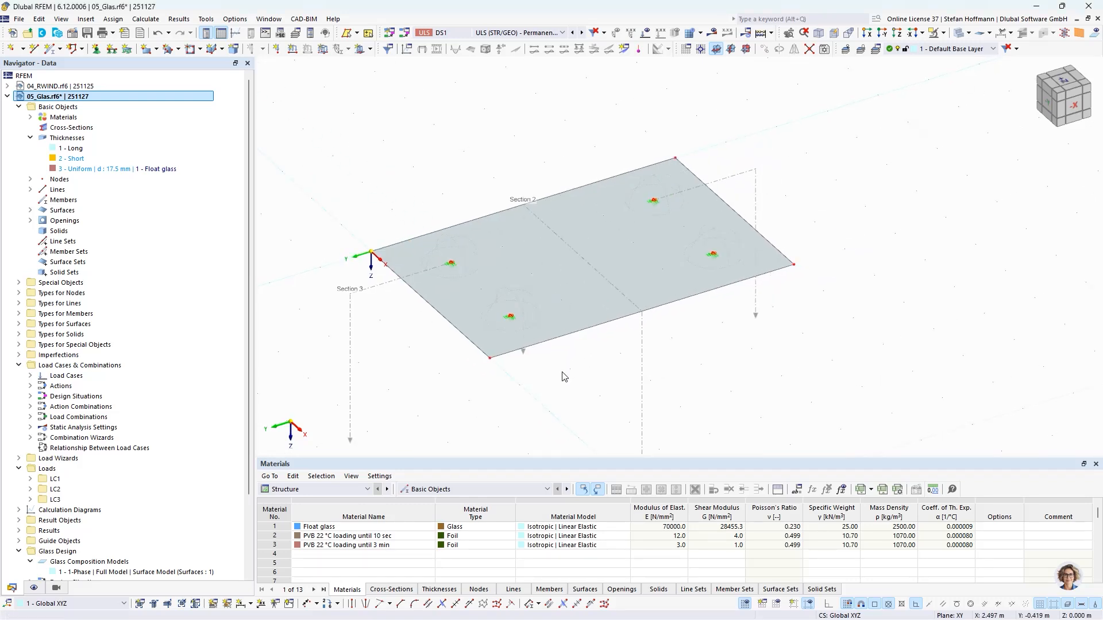
scroll(477, 274, "up", 3)
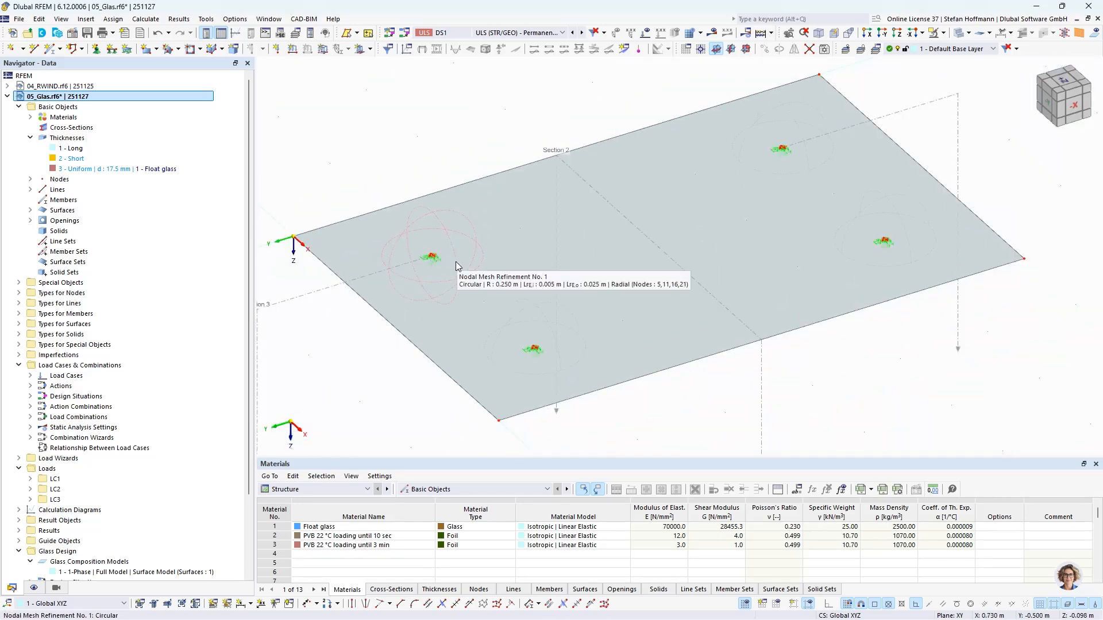
double_click(65, 148)
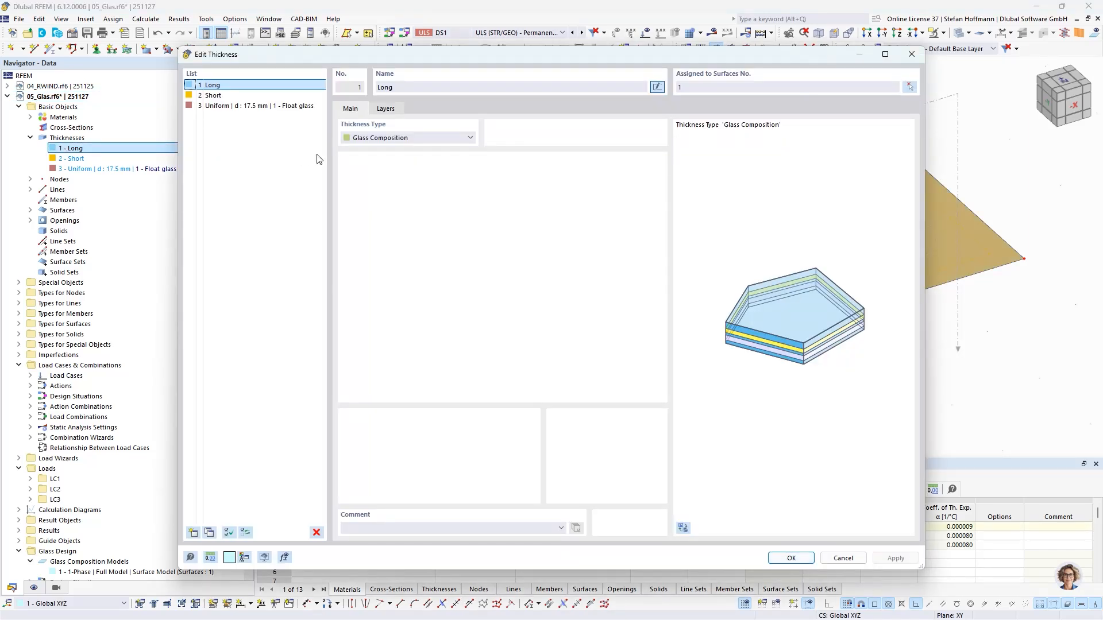
left_click(385, 110)
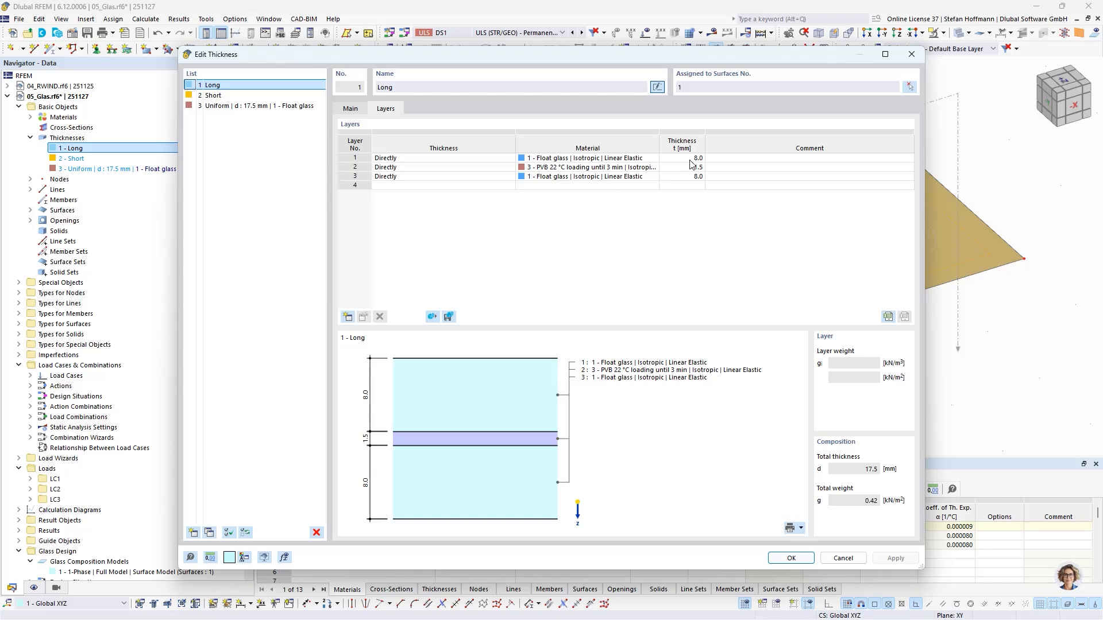
Review the material properties of the PVB foil layer in thickness Long, including its modulus of elasticity, and discard the edits
left_click(583, 169)
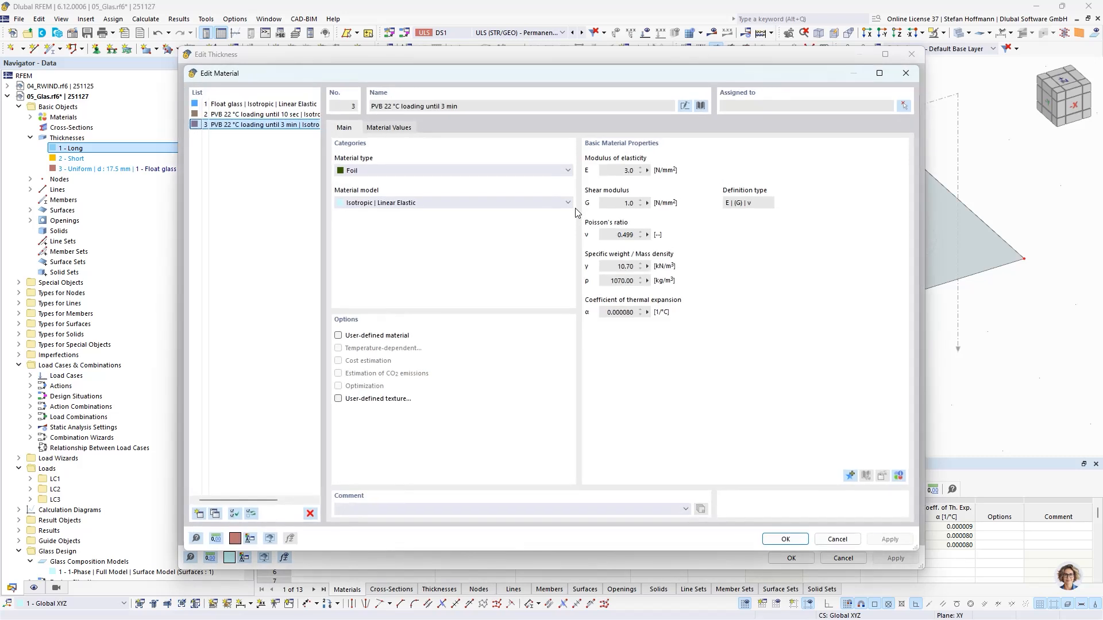
double_click(622, 171)
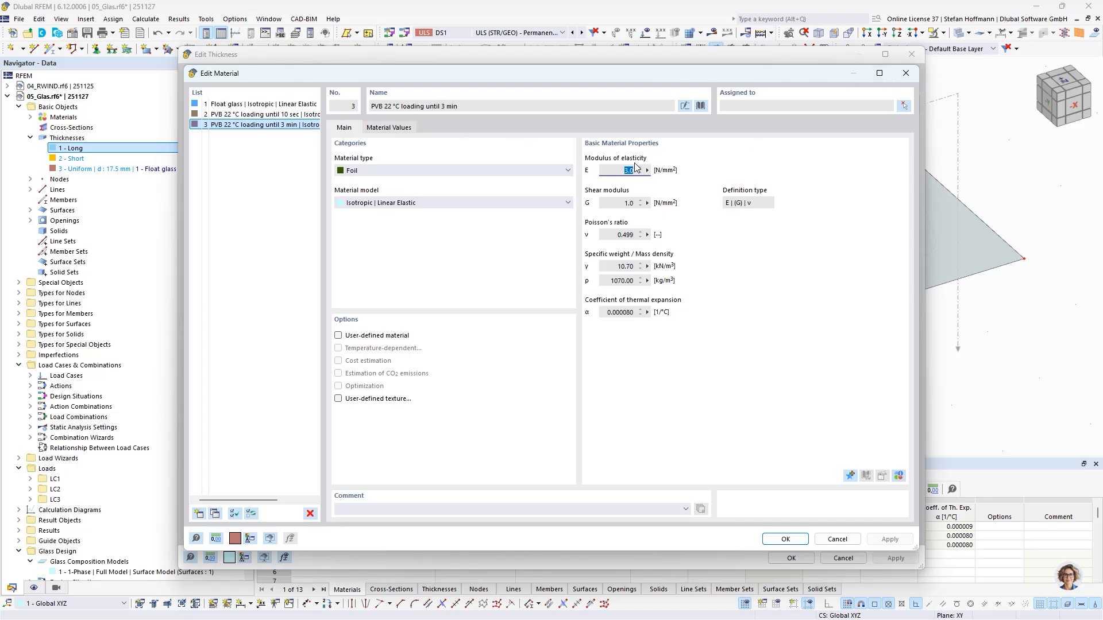
left_click(906, 73)
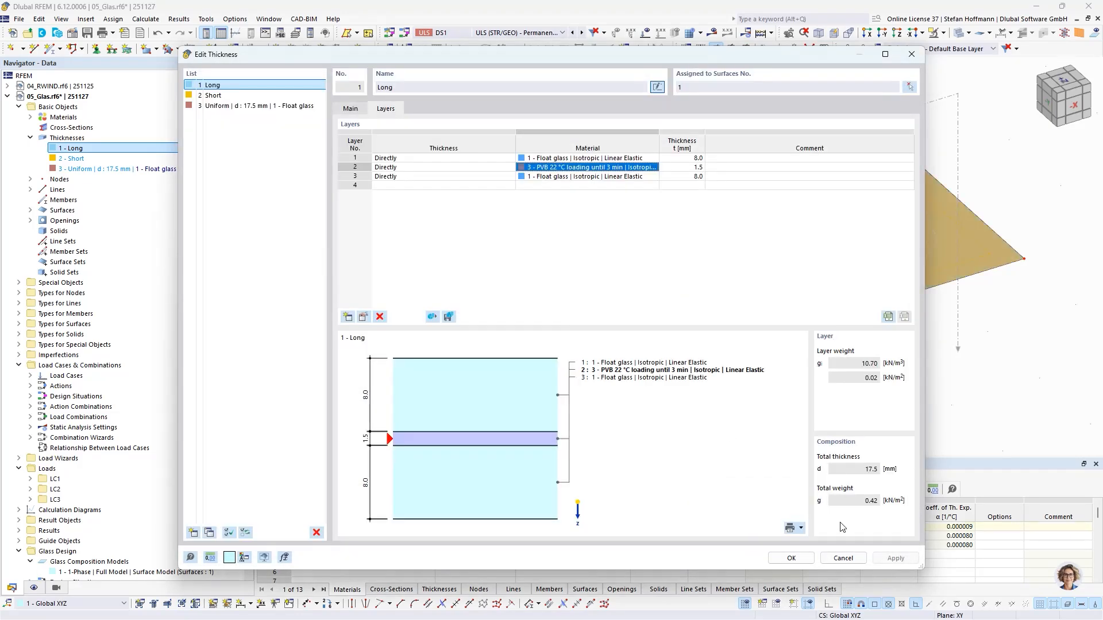
left_click(843, 558)
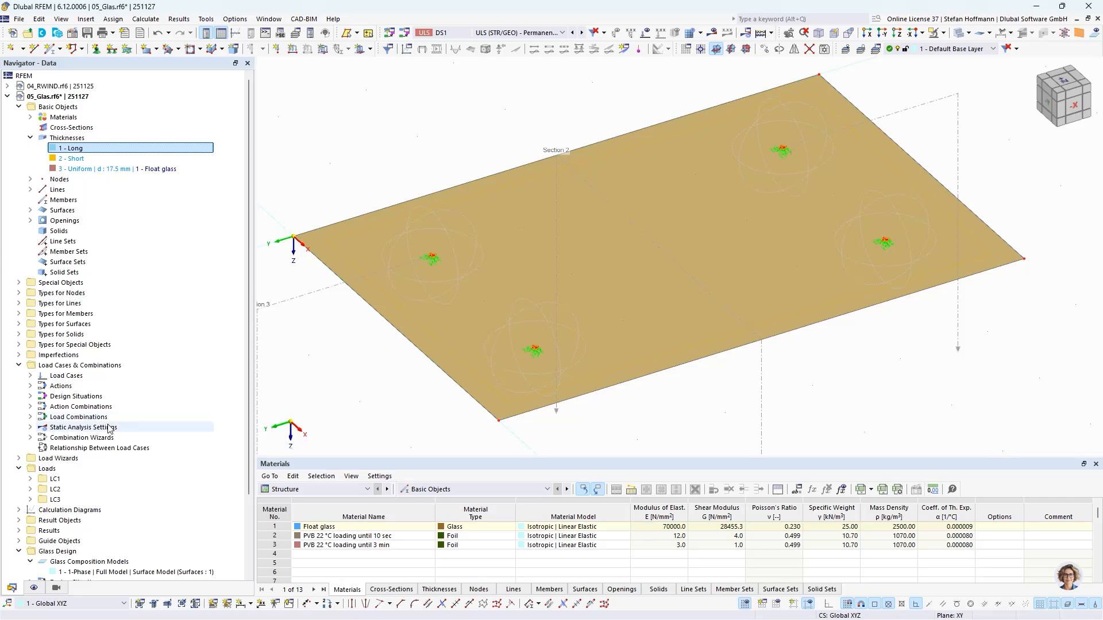
Open the 1-Phase Full Model glass composition model and check the available options for shear coupling between layers, keeping Uncoupled
scroll(95, 448, "down", 3)
left_click(87, 482)
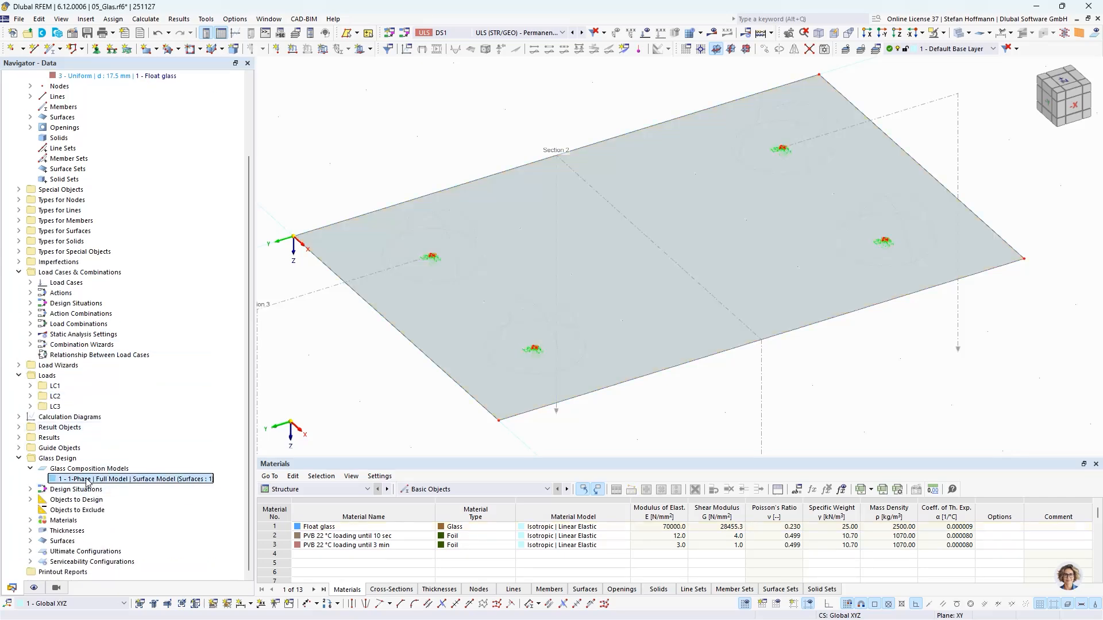
double_click(104, 480)
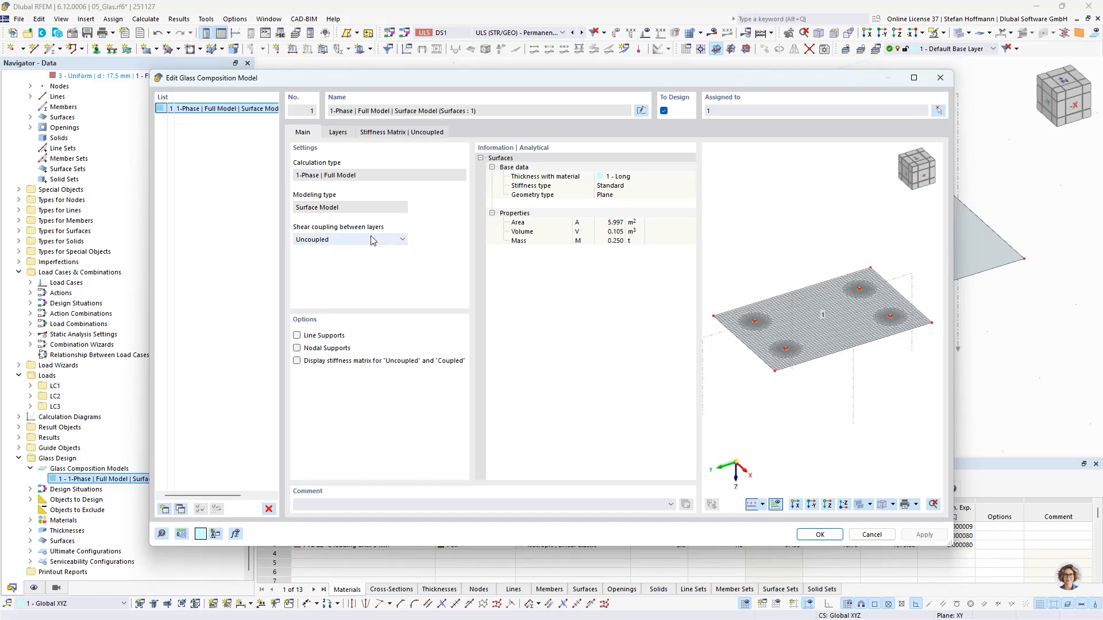
left_click(404, 239)
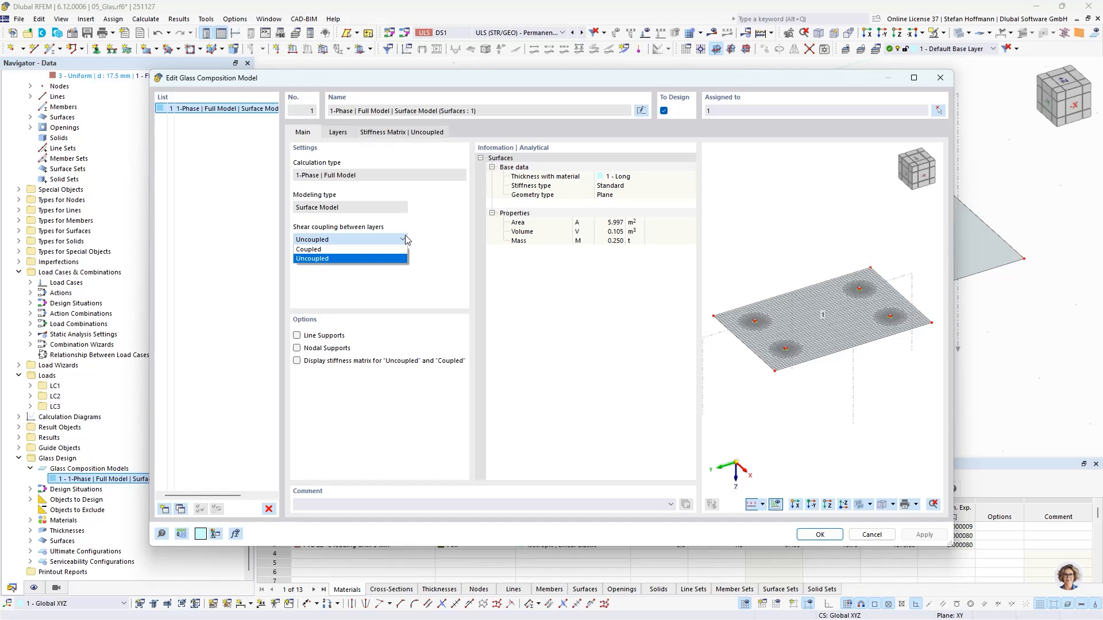
left_click(406, 240)
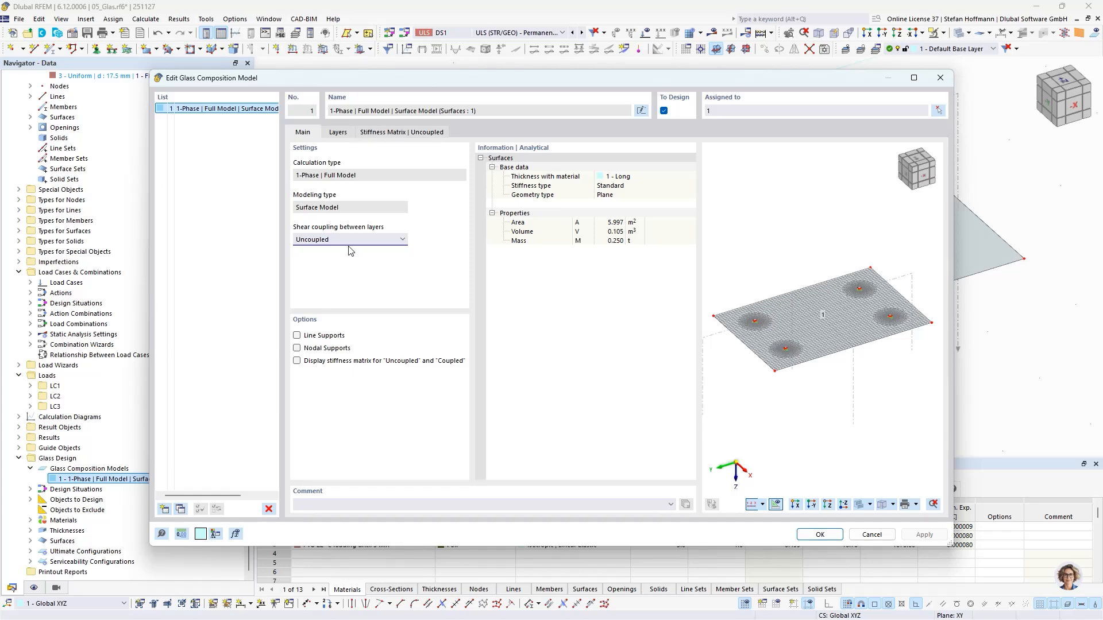
left_click(872, 535)
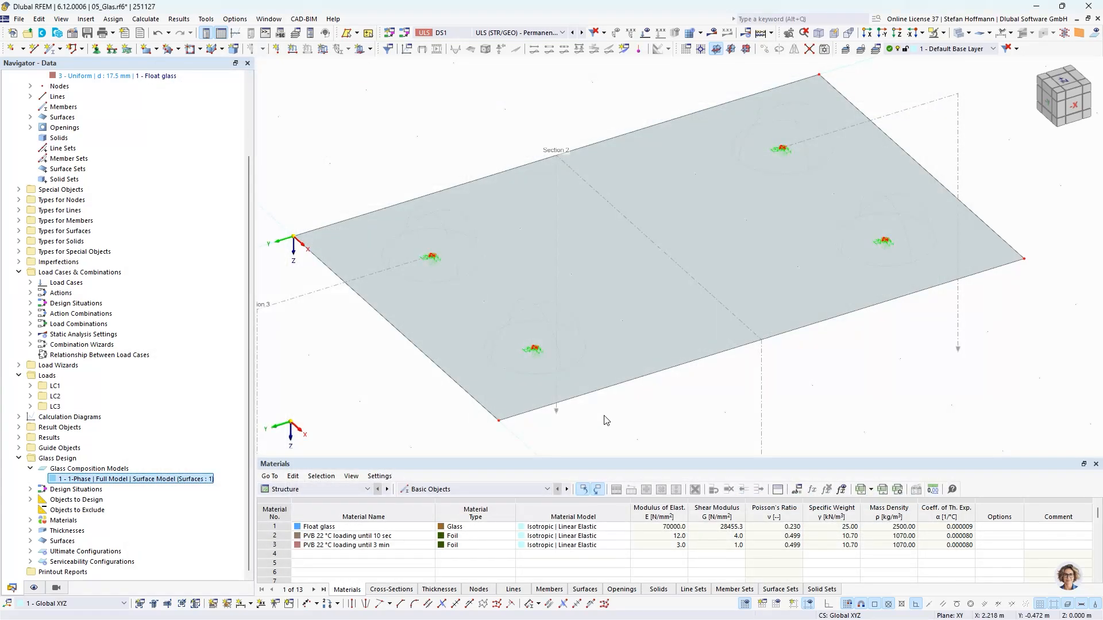
Compare design situations DS1 and DS5, covering the inverse shear coupling option for glass compositions and the load combinations assigned to each
scroll(606, 420, "down", 1)
scroll(531, 377, "down", 3)
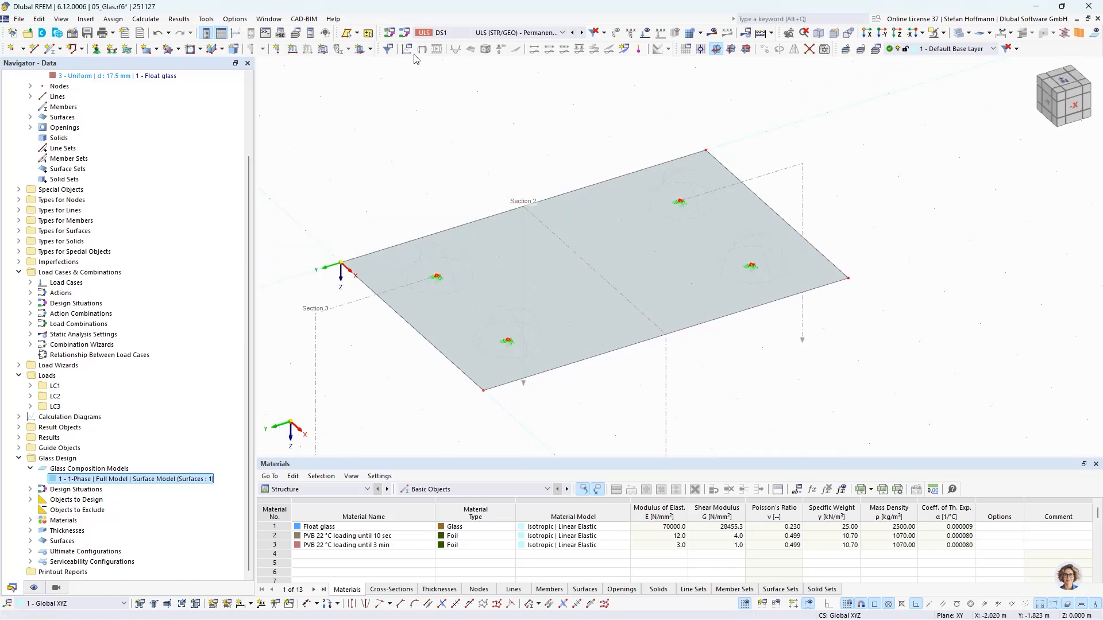
left_click(404, 32)
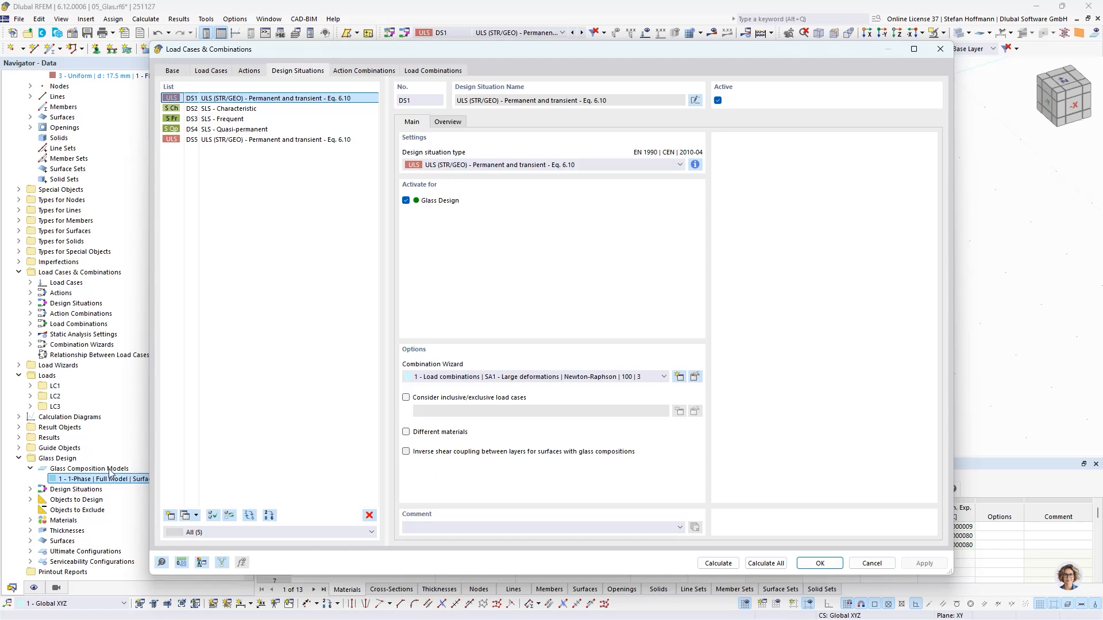
left_click(453, 124)
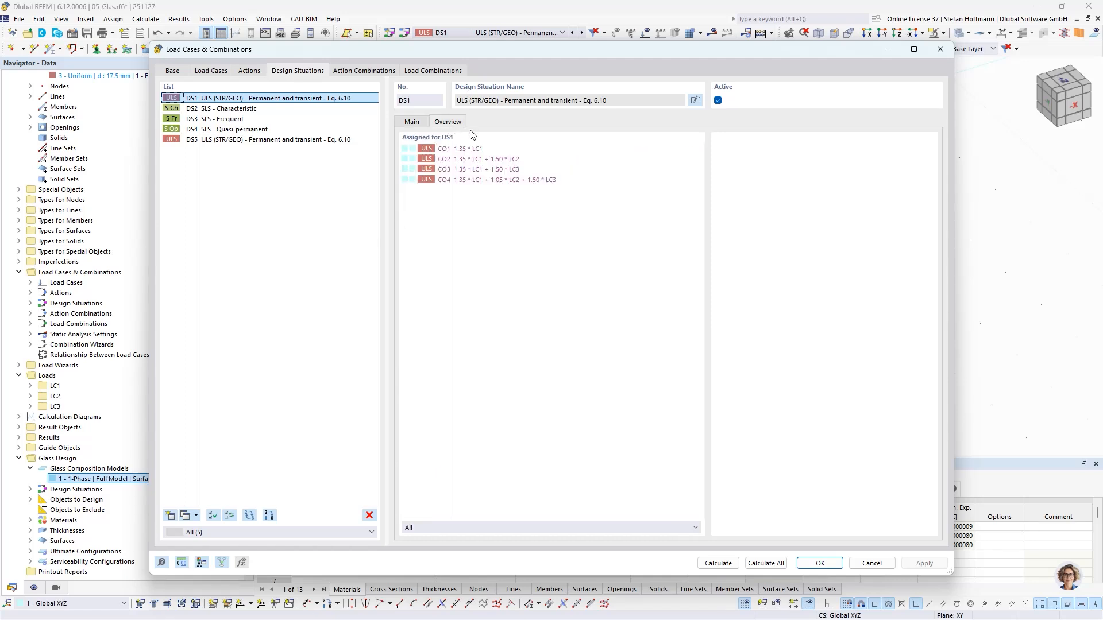
left_click(419, 122)
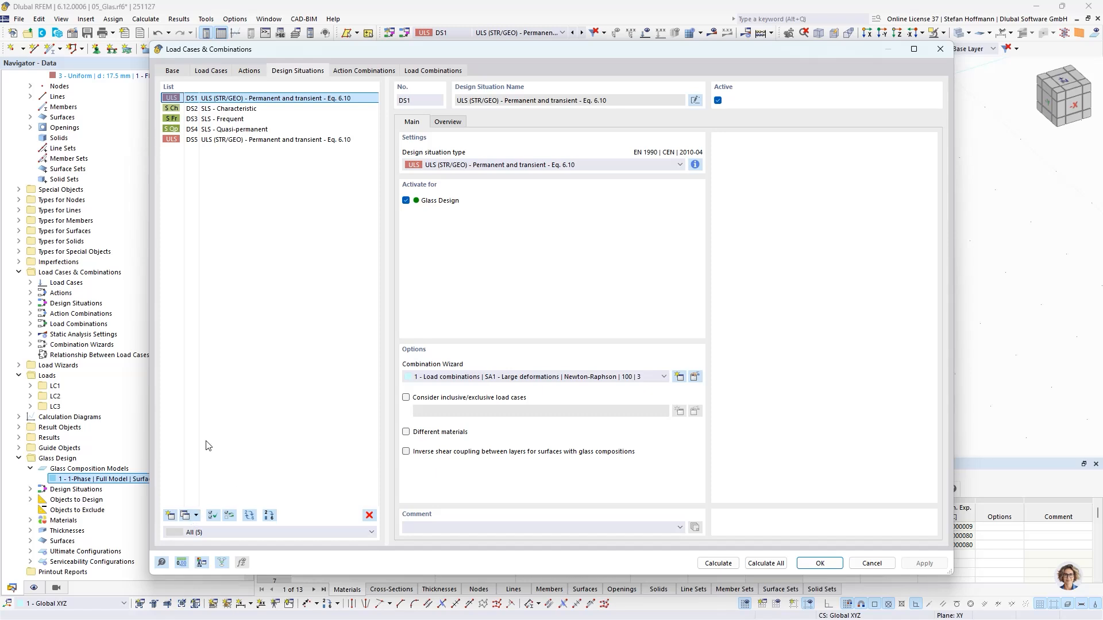
left_click(241, 139)
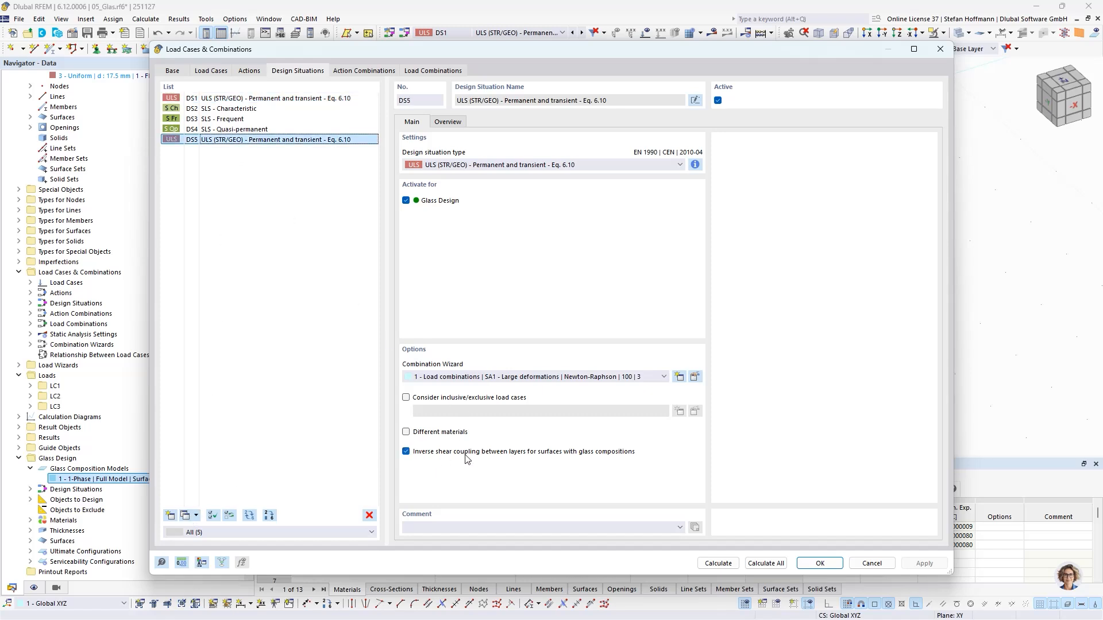
left_click(448, 122)
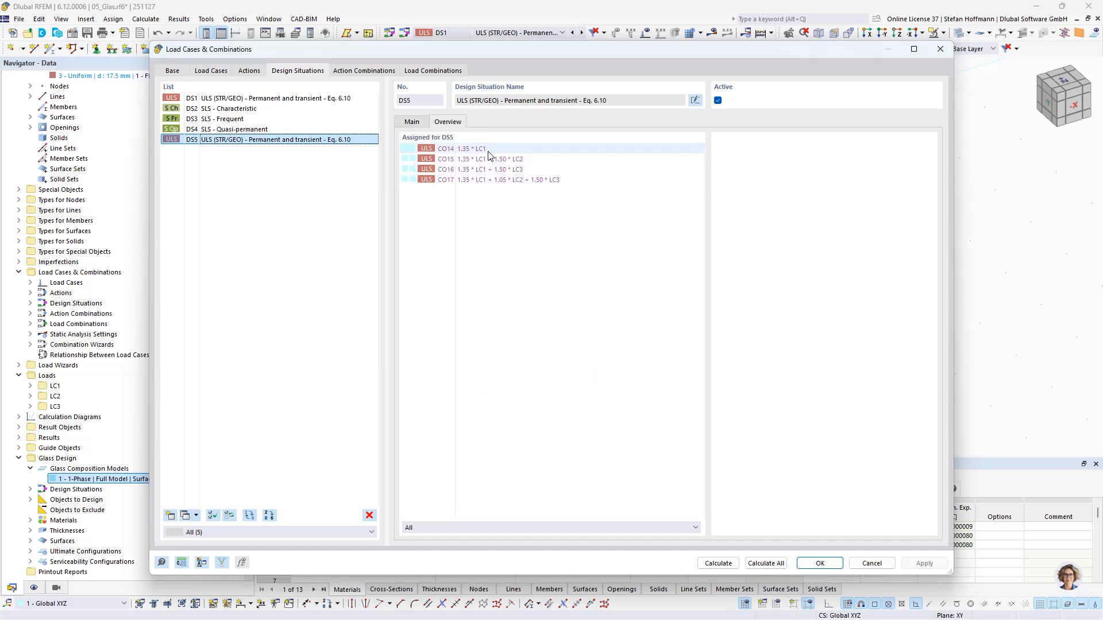
Review the main settings of design situation DS5 and the list of load combinations, leaving without saving changes
left_click(415, 123)
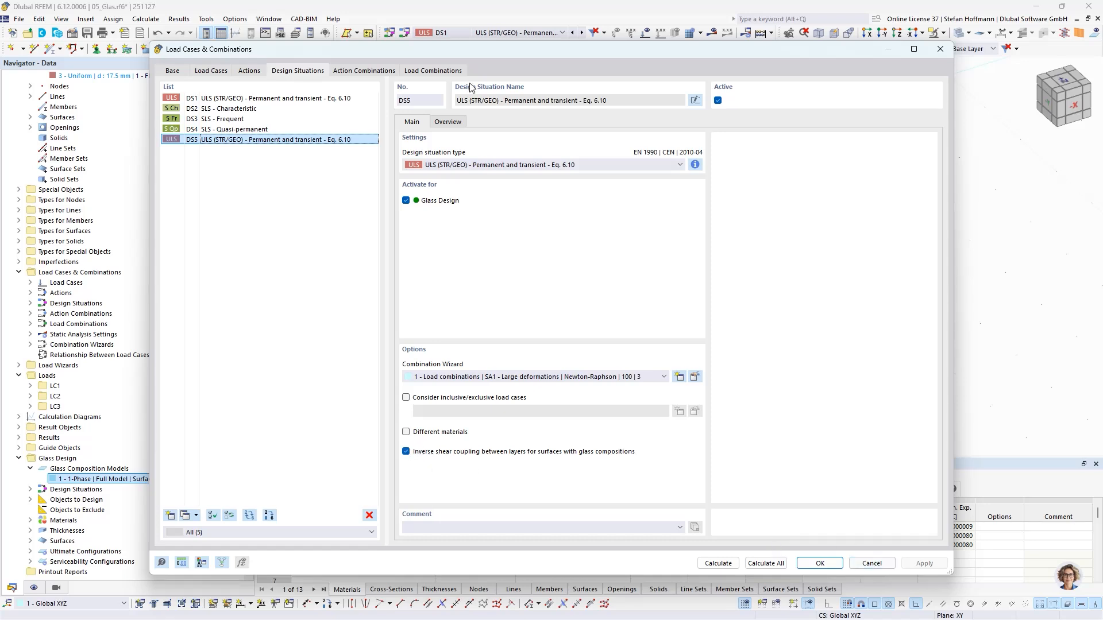
left_click(432, 70)
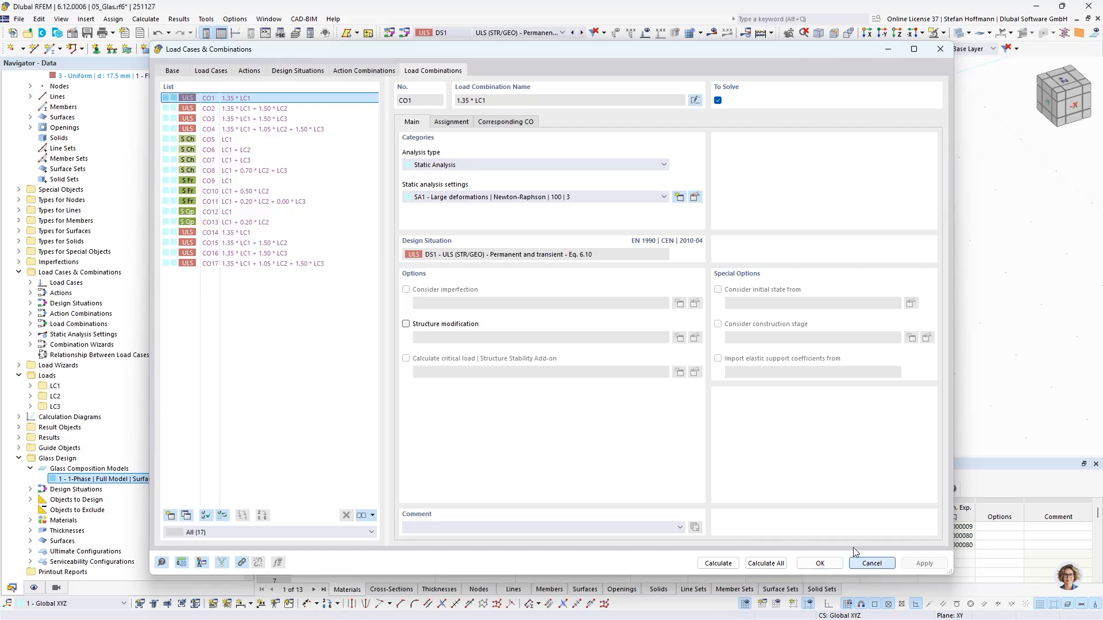
left_click(871, 563)
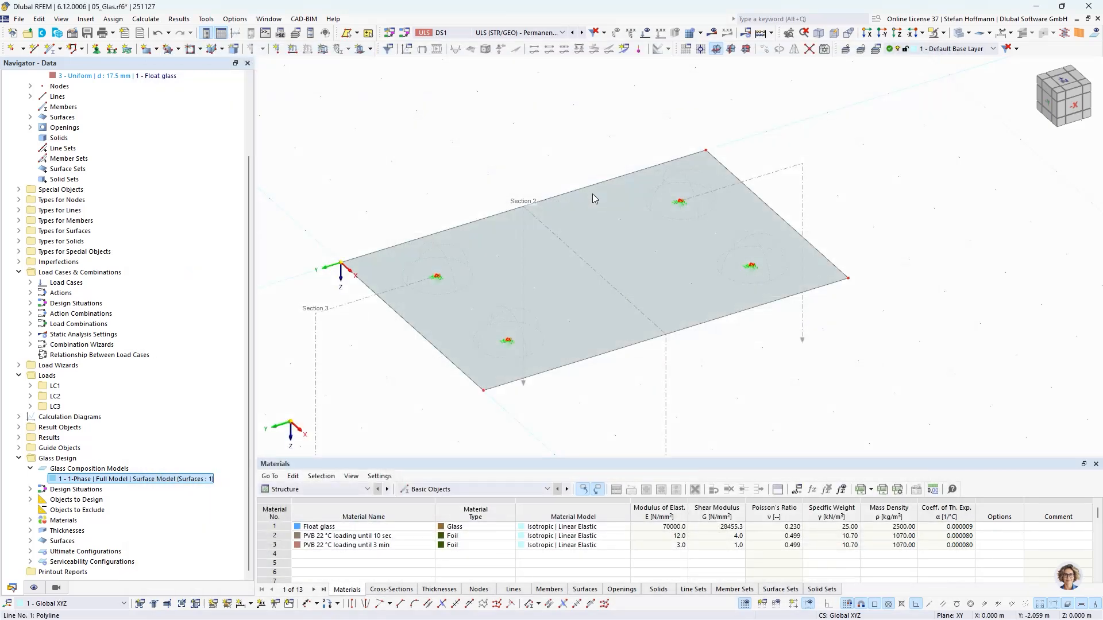
Display the static analysis deformations of the glass pane and switch the results from DS1 to DS5
left_click(712, 33)
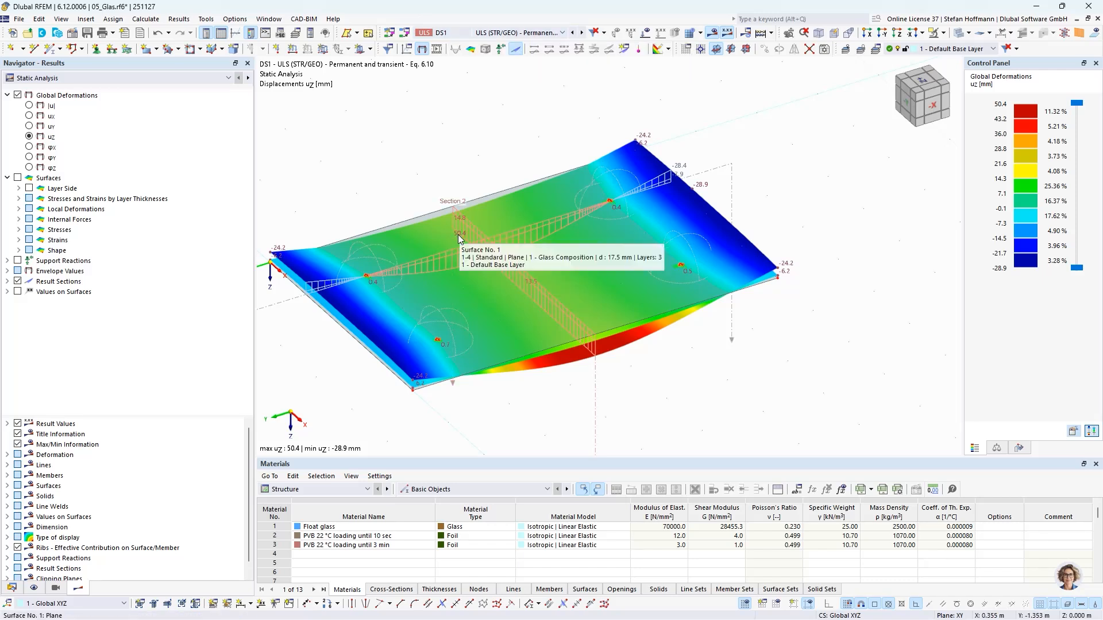
left_click(540, 34)
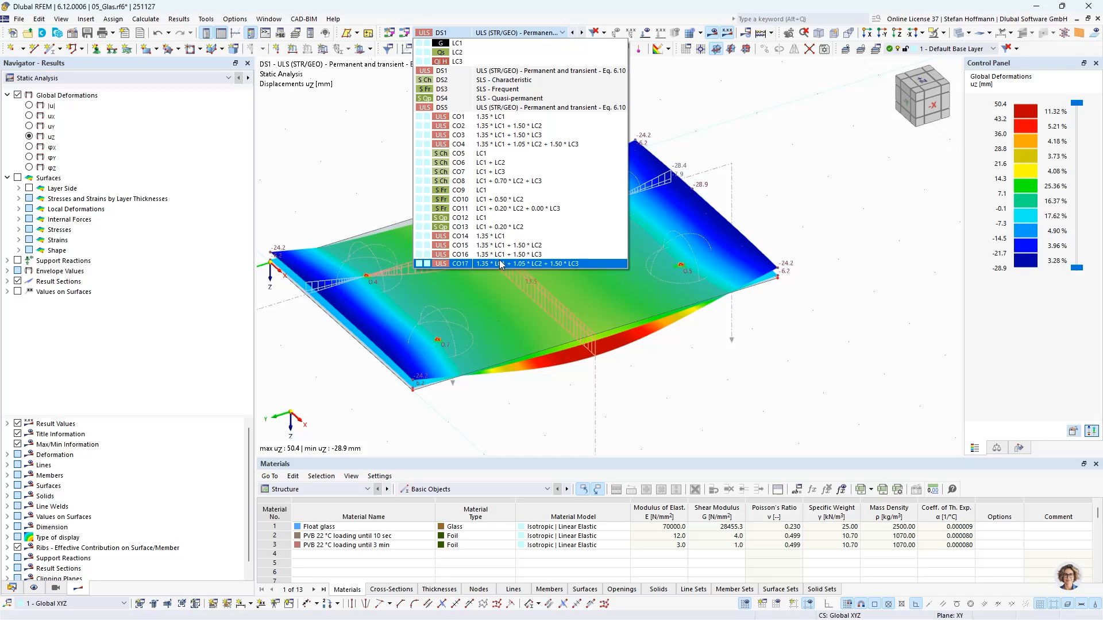
left_click(483, 108)
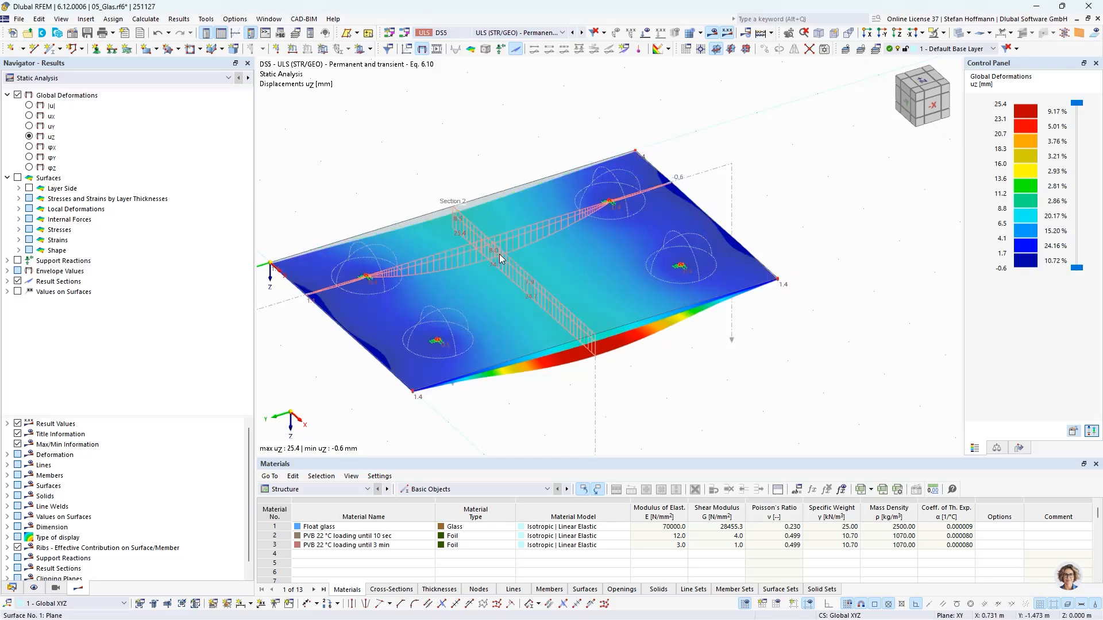
mouse_move(500, 258)
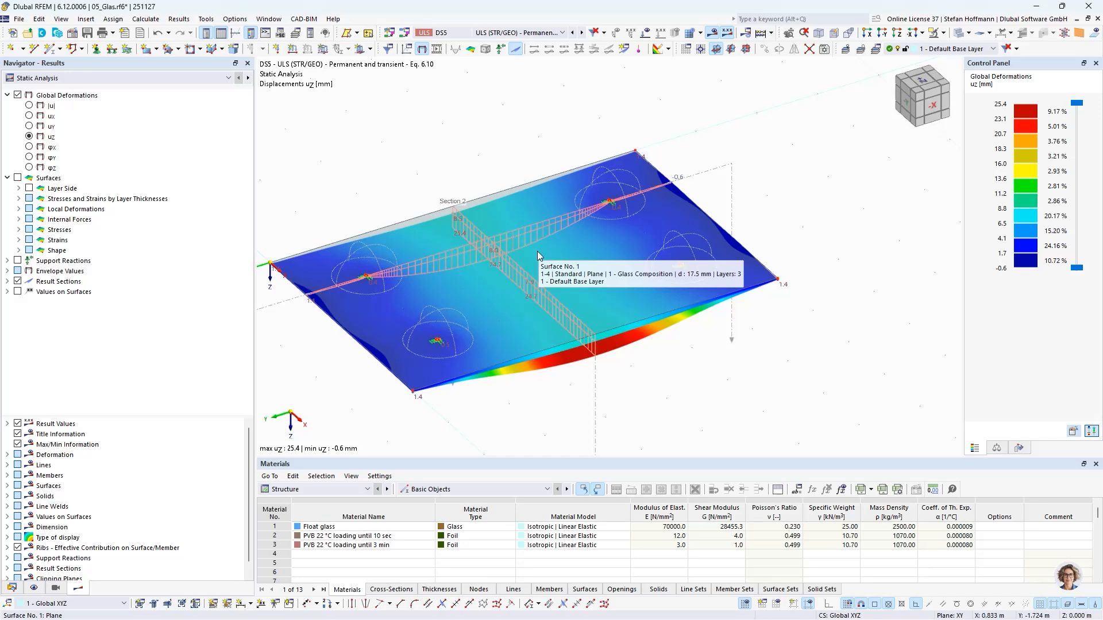
Examine the Glass Design check ratios across the pane's surface and result sections, and hide the results again
left_click(248, 78)
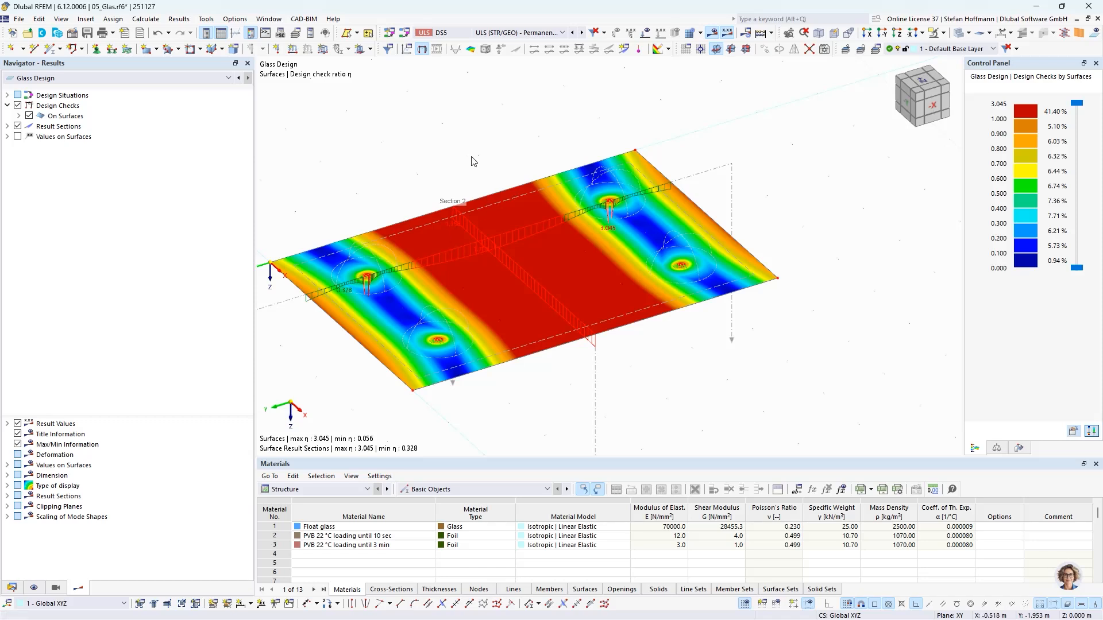
middle_click_drag(472, 156, 501, 156)
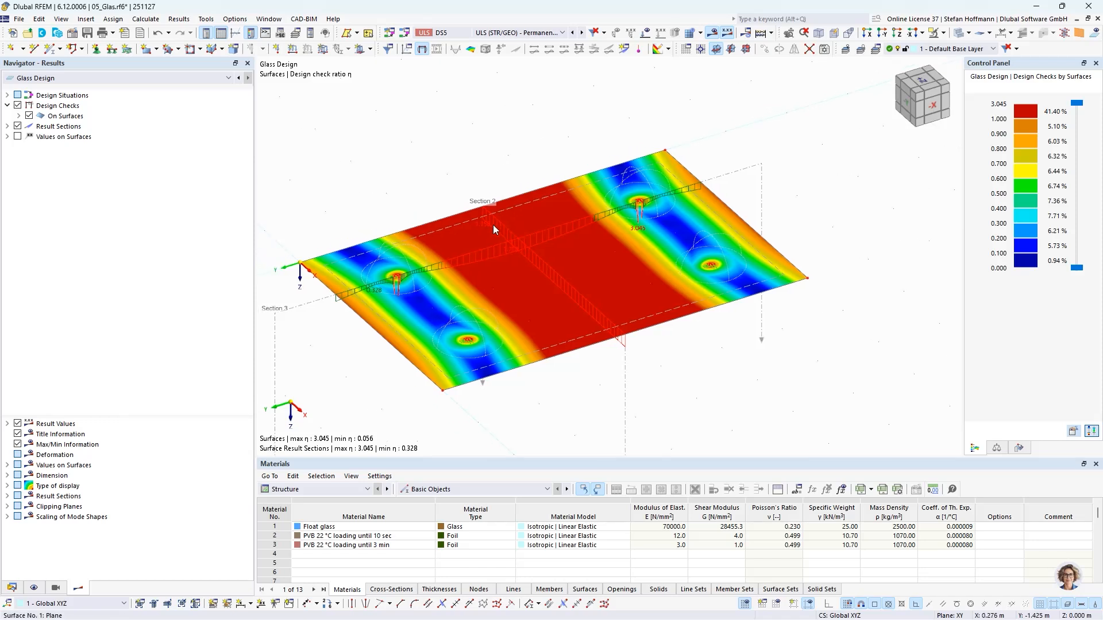
mouse_move(495, 227)
mouse_move(540, 304)
mouse_move(581, 304)
mouse_move(716, 270)
left_click(712, 32)
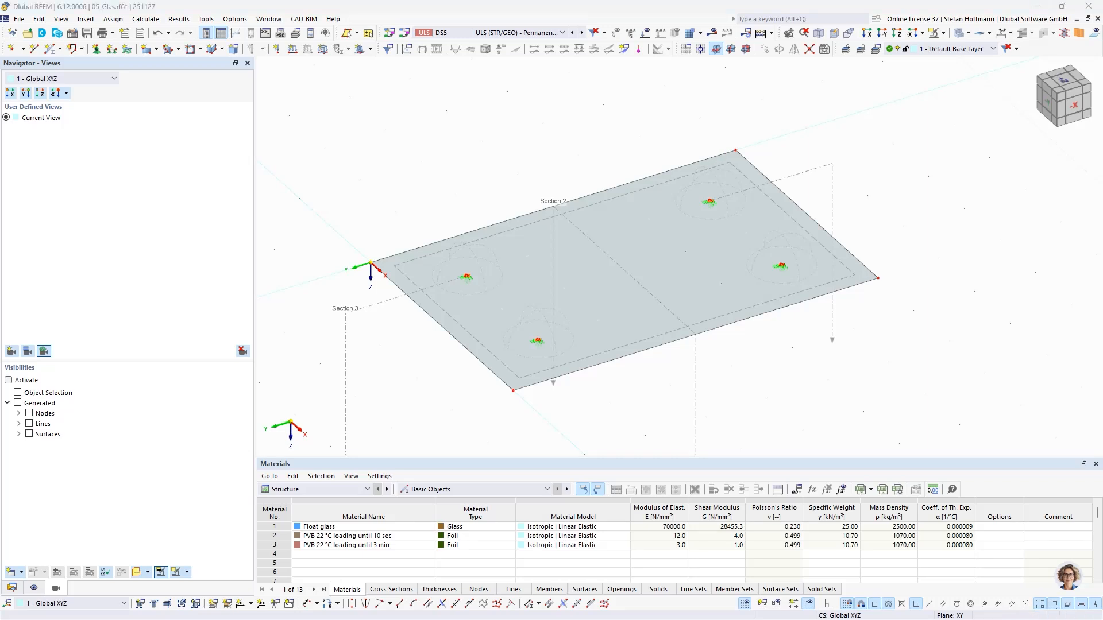
Pan and rotate the view of the glass pane and look at the commands available for its surface
left_click(823, 393)
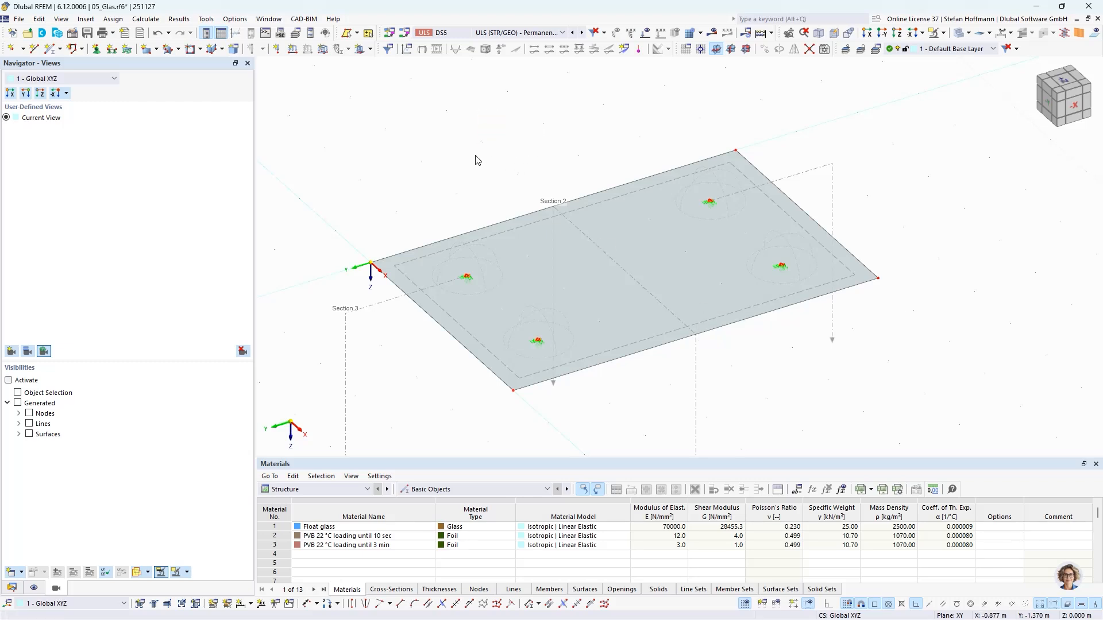
middle_click_drag(475, 160, 514, 133)
middle_click_drag(478, 122, 485, 136)
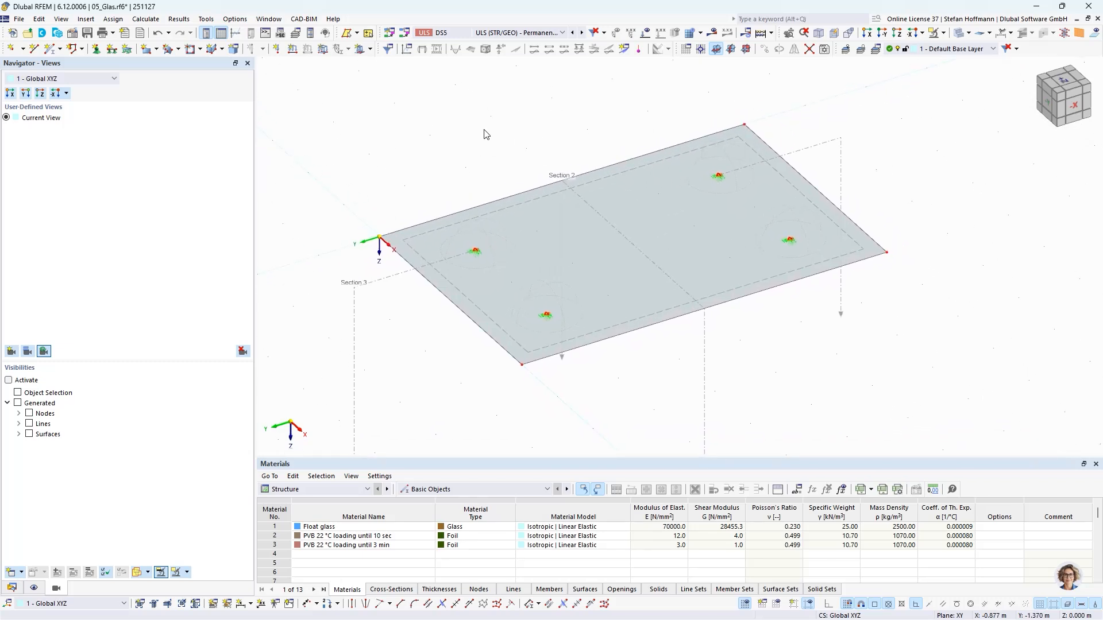
right_click(539, 239)
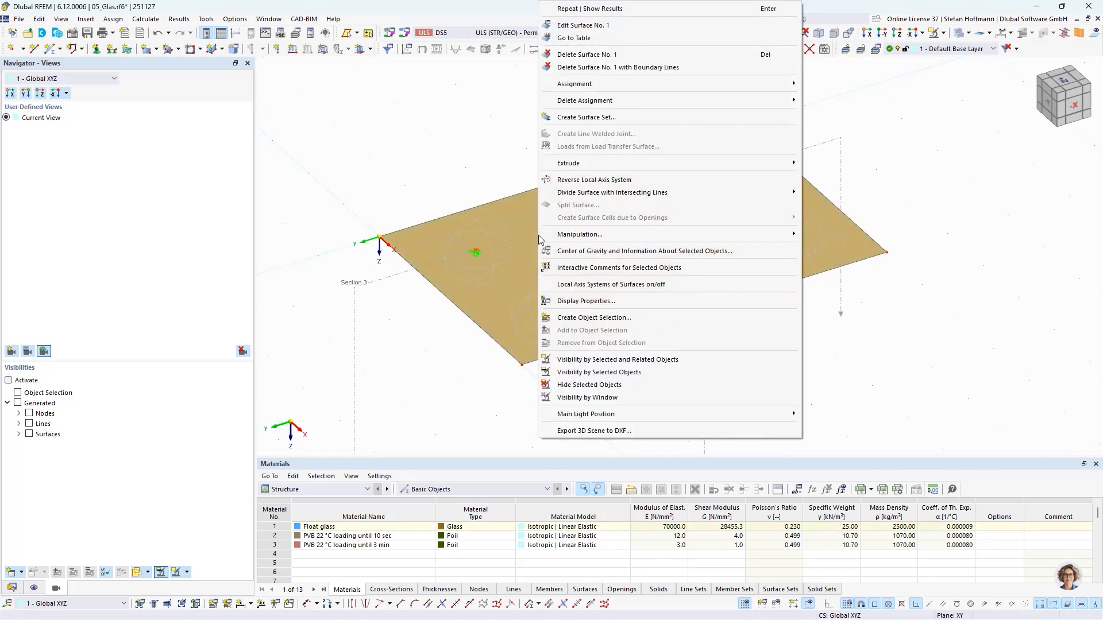
left_click(450, 152)
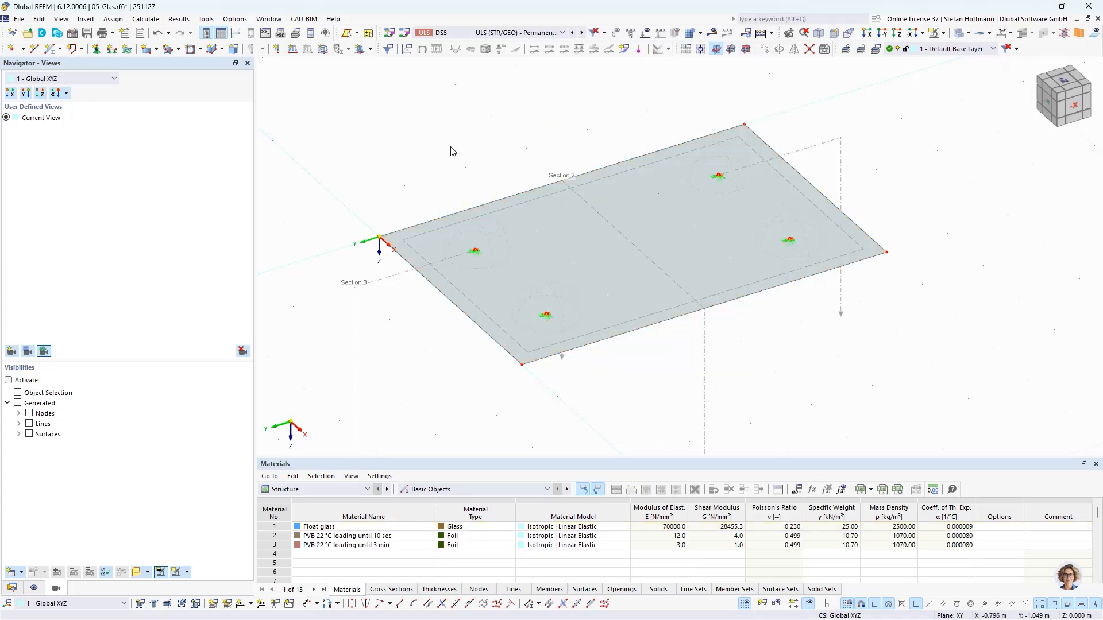
middle_click_drag(654, 230, 670, 246, "ctrl")
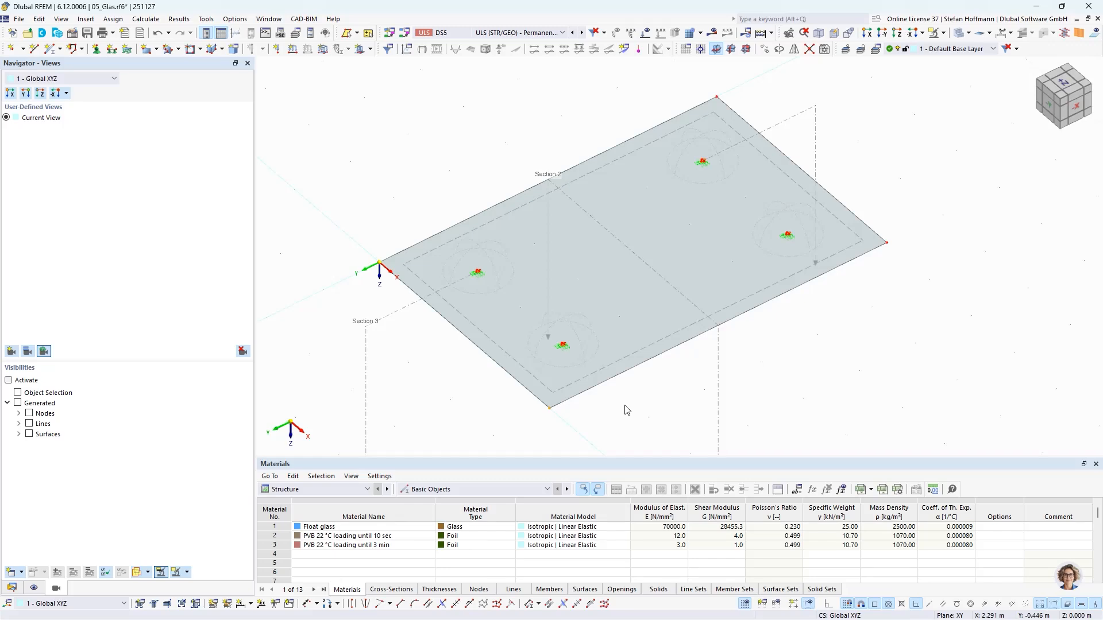
middle_click_drag(681, 385, 664, 313, "ctrl")
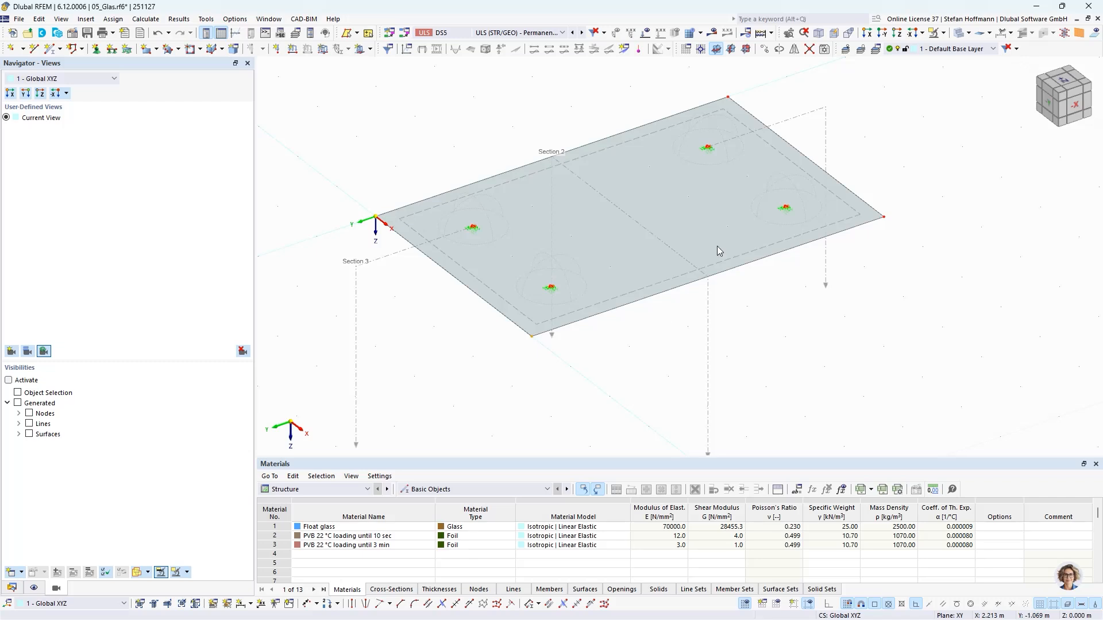
Move, zoom and rotate the glass pane with the Move, Zoom, Rotate tool to inspect it from several angles
left_click(790, 32)
left_click_drag(783, 310, 726, 338)
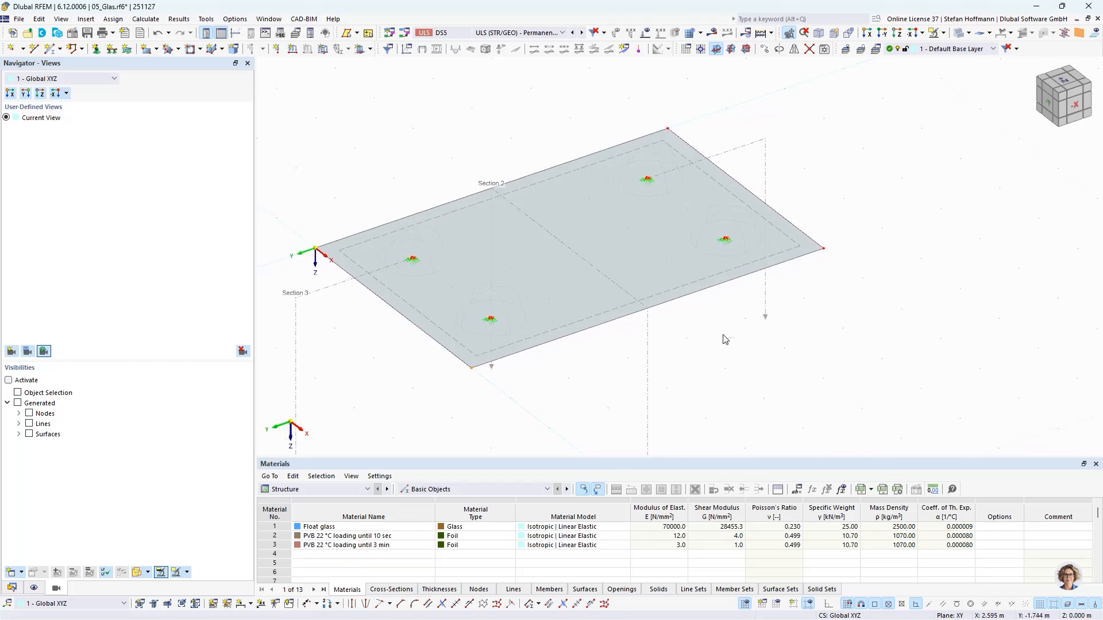
middle_click_drag(731, 300, 753, 194, "shift")
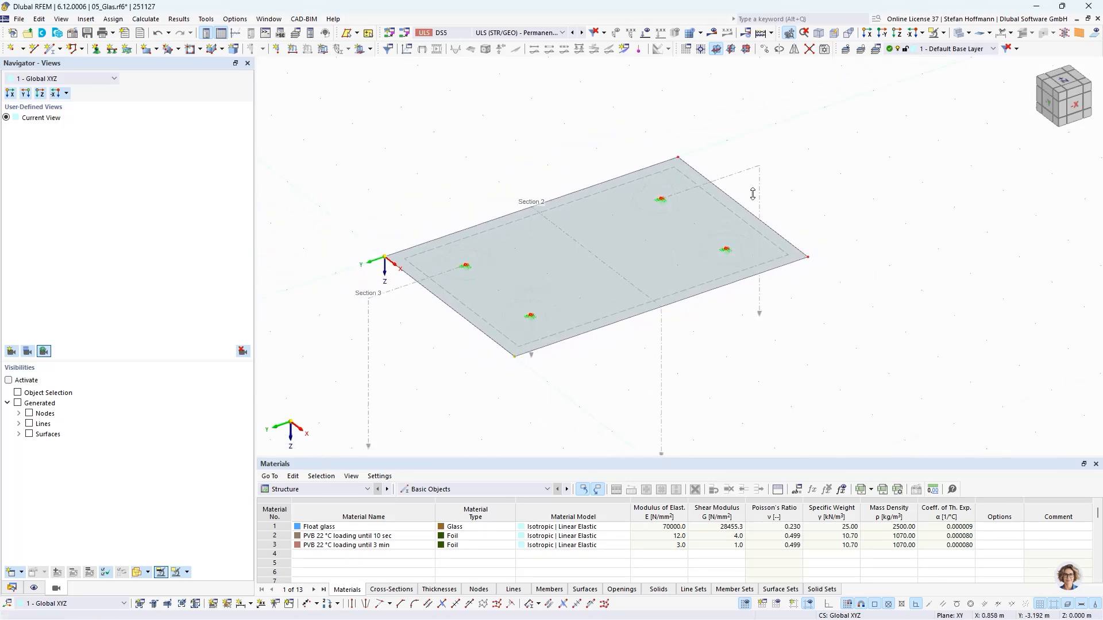
middle_click_drag(744, 329, 707, 330, "ctrl")
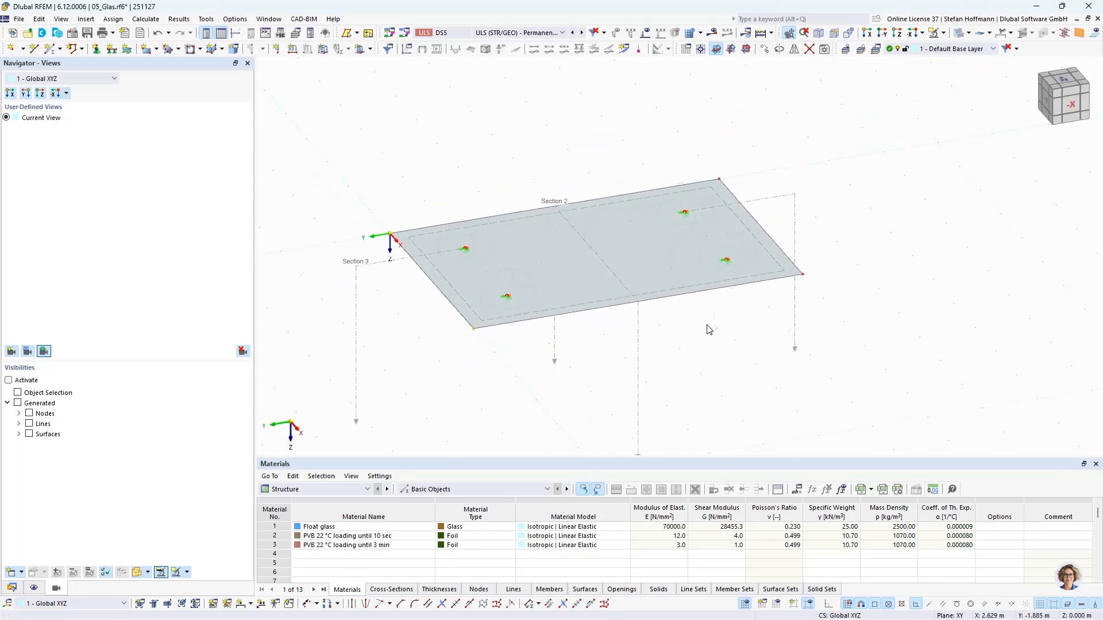
middle_click_drag(477, 339, 499, 350, "ctrl")
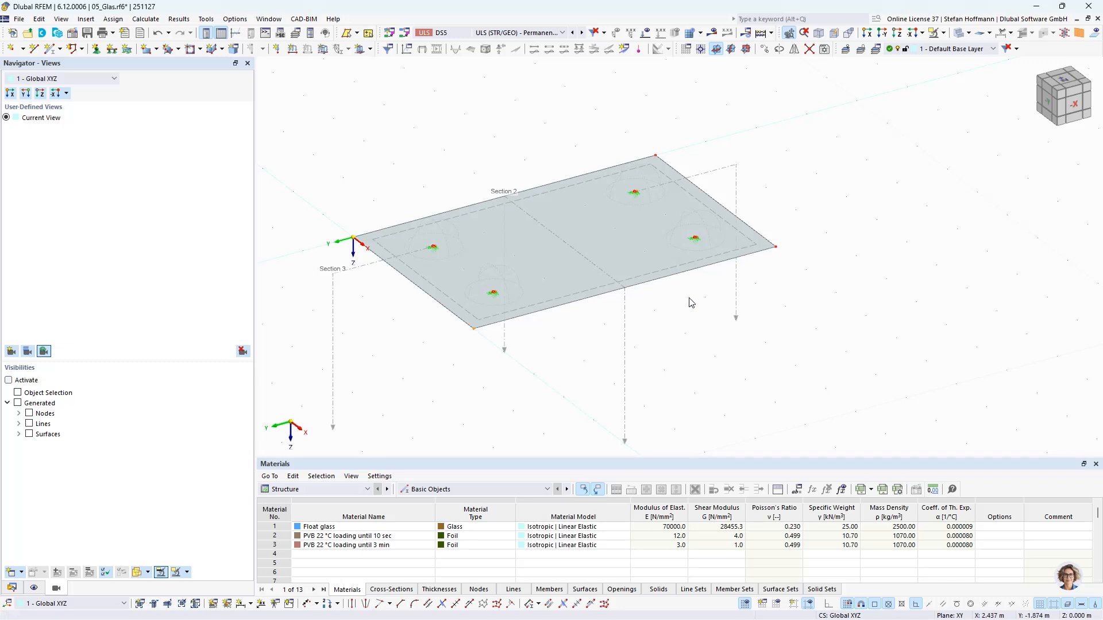
mouse_move(685, 317)
middle_mouse_down()
mouse_move(694, 326)
mouse_move(689, 318)
middle_mouse_up()
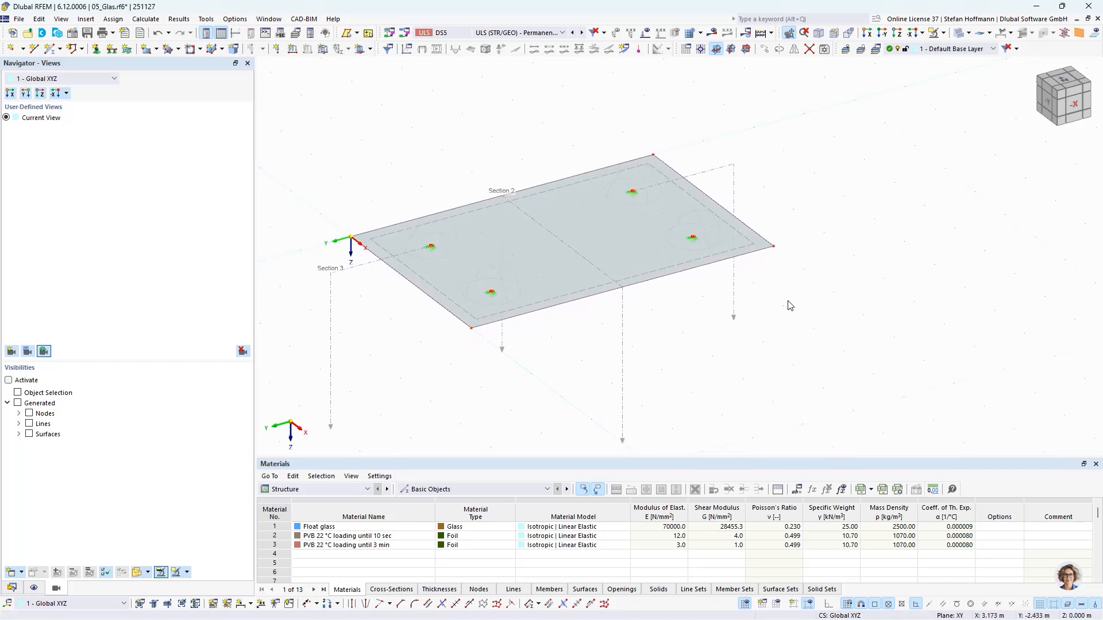
mouse_move(828, 253)
middle_mouse_down()
mouse_move(812, 244)
mouse_move(808, 253)
mouse_move(827, 253)
middle_mouse_up()
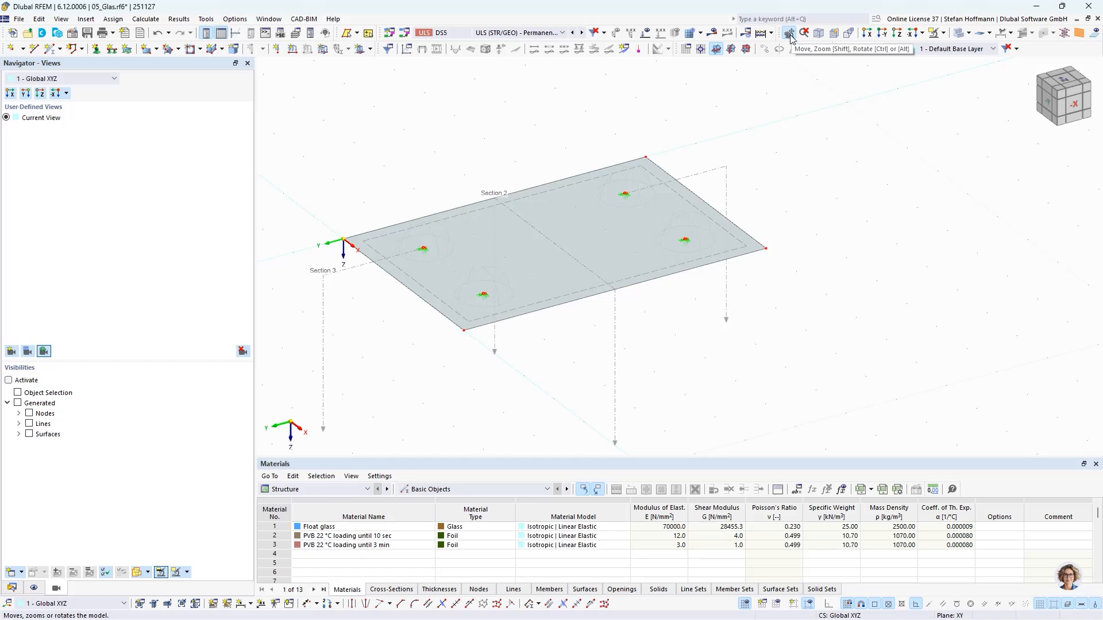
Reorient the glass pane with the navigation cube to an isometric view that shows all four supports
left_click(1057, 90)
mouse_move(1064, 89)
middle_mouse_down()
mouse_move(1054, 93)
mouse_move(1064, 112)
mouse_move(1070, 91)
mouse_move(1060, 96)
middle_mouse_up()
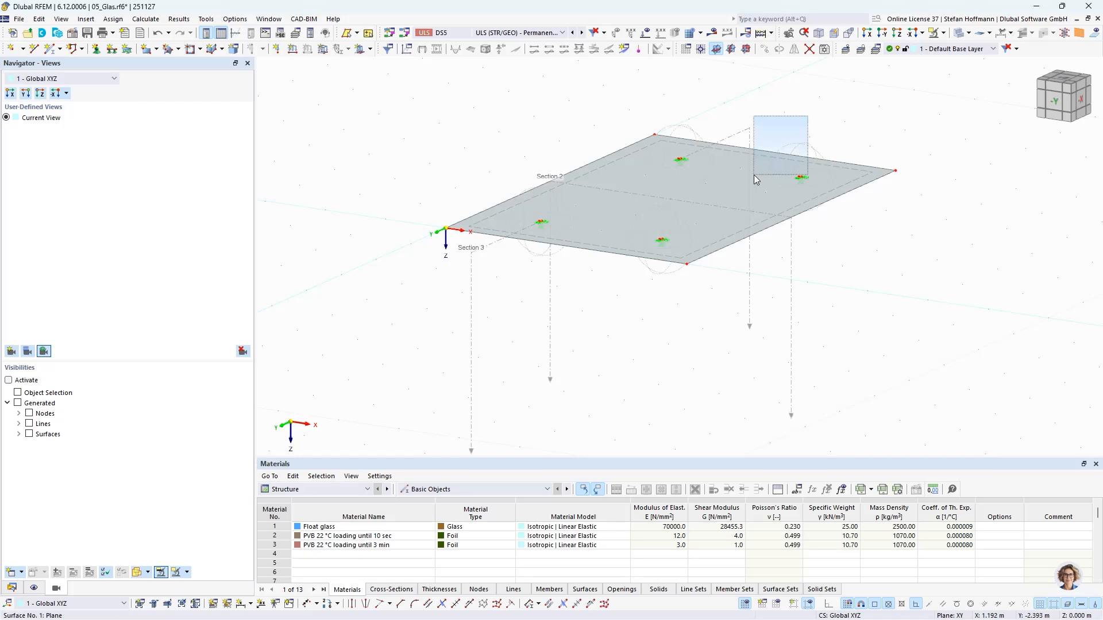
left_click(827, 190)
left_click(855, 259)
middle_click_drag(851, 220, 783, 298)
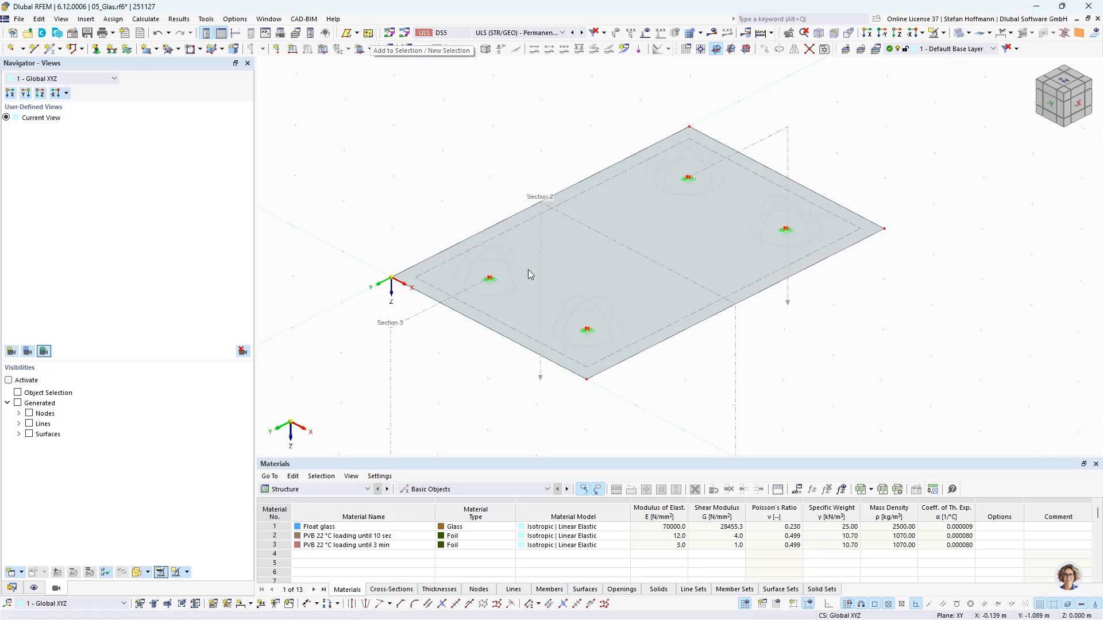
Try selecting and deselecting the glass surface with the Add to Selection mode off and on, and restore the mode
left_click(647, 343)
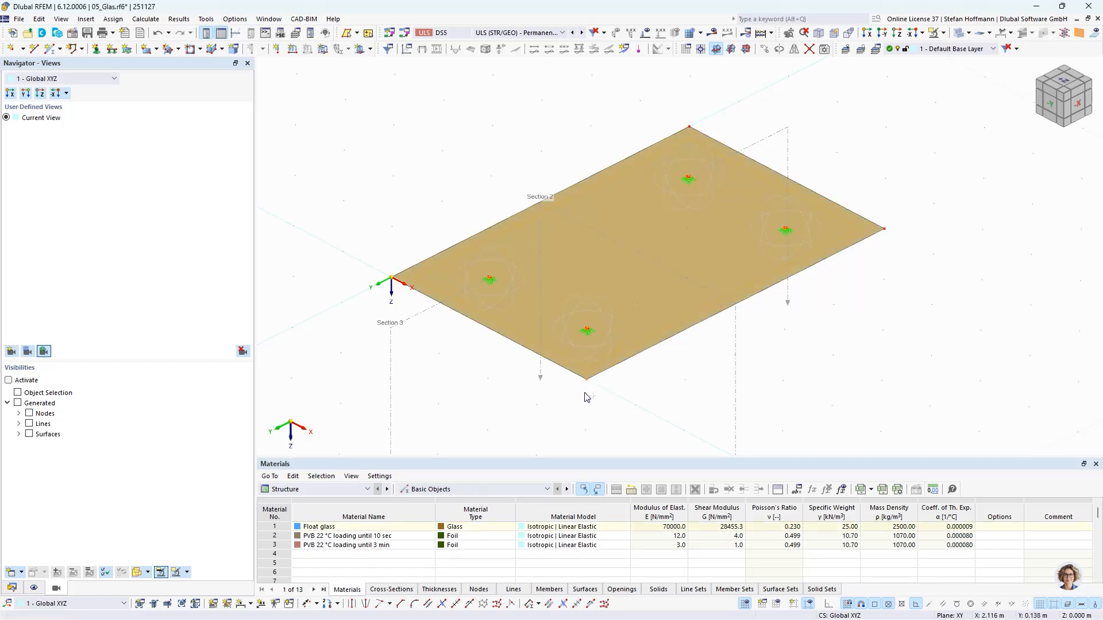
left_click(898, 208)
left_click(367, 34)
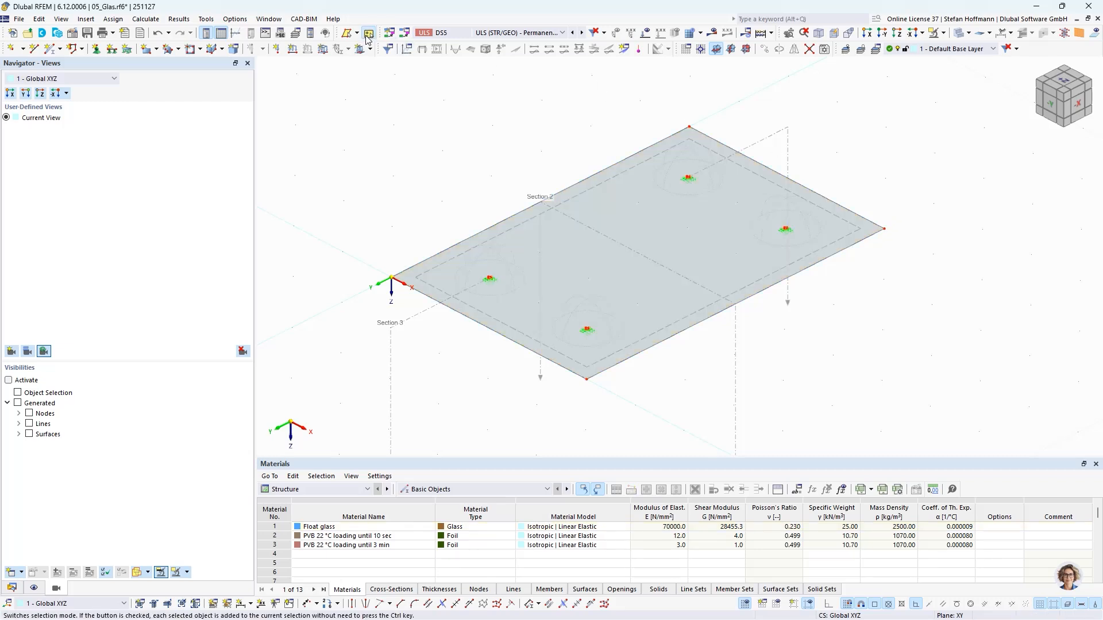
left_click(520, 226)
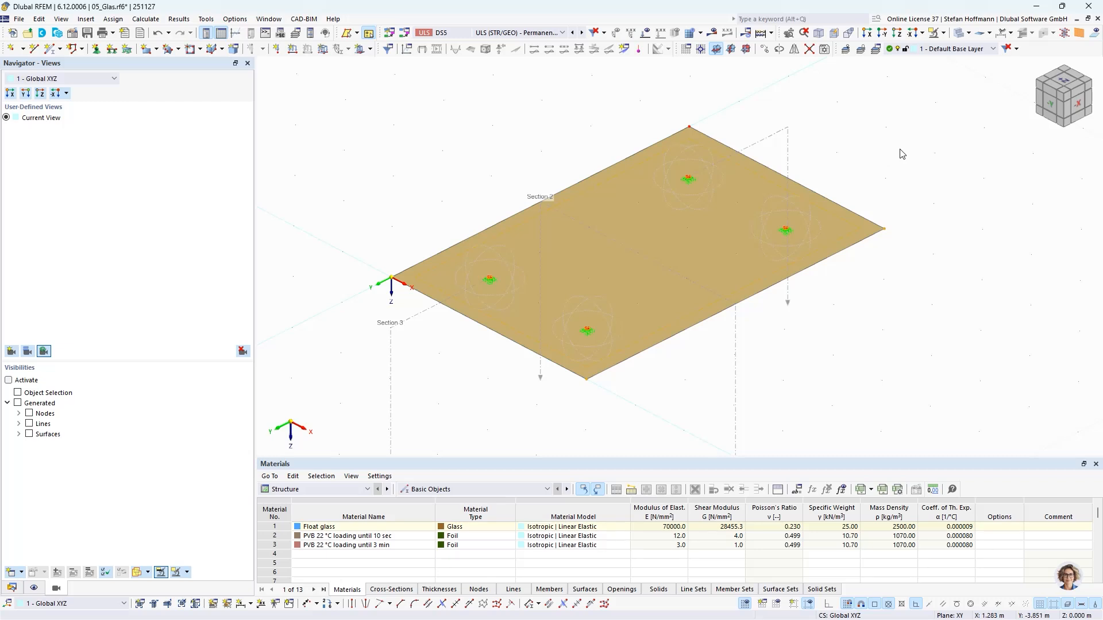
left_click(867, 326)
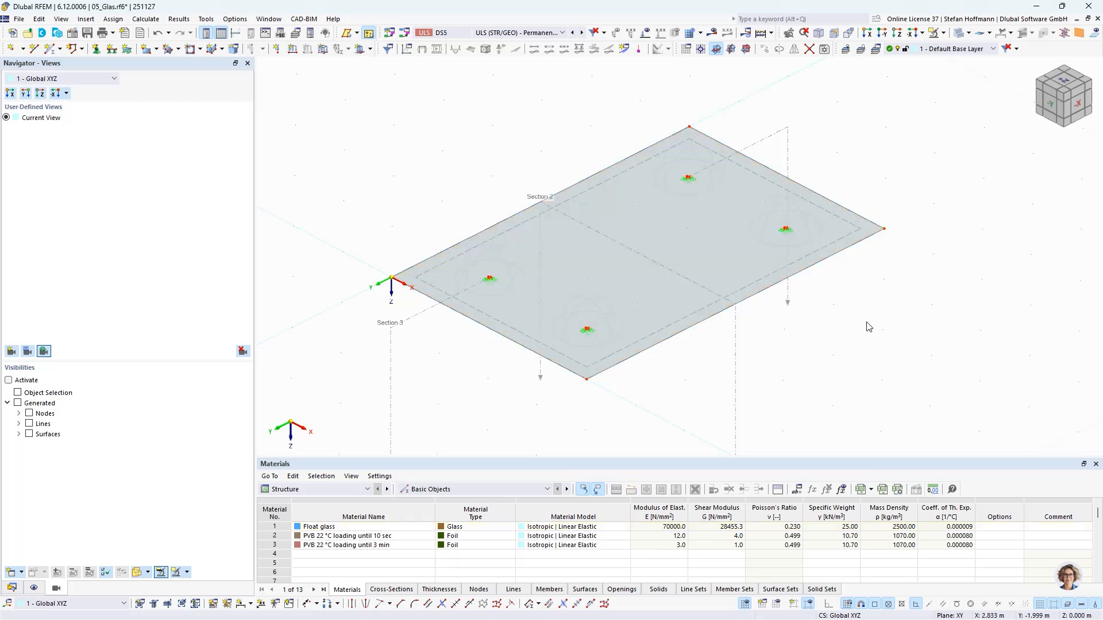
left_click(368, 33)
Show the Glass Design errors and warnings table with the graphical results and select the DS5 principal stress check UL1110.00
left_click(317, 489)
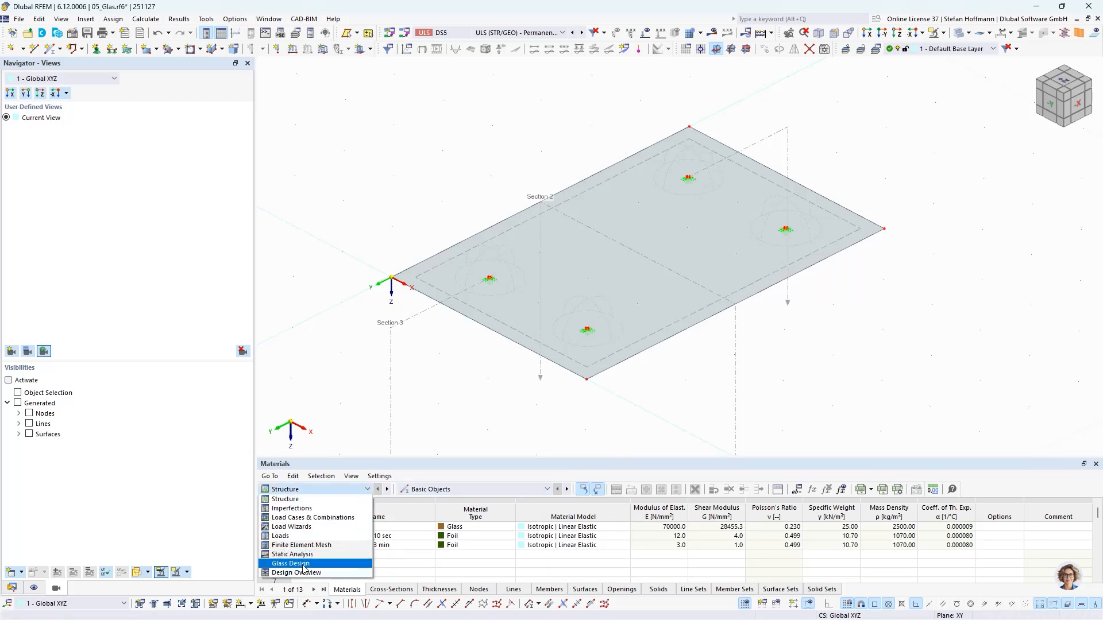
left_click(304, 564)
left_click(713, 33)
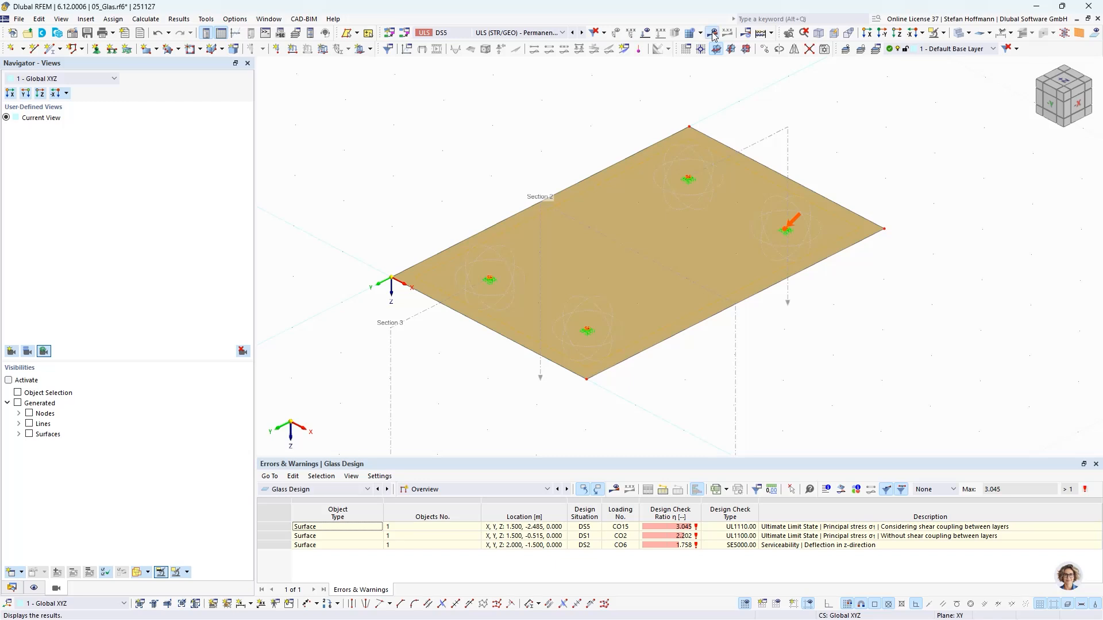
left_click(717, 528)
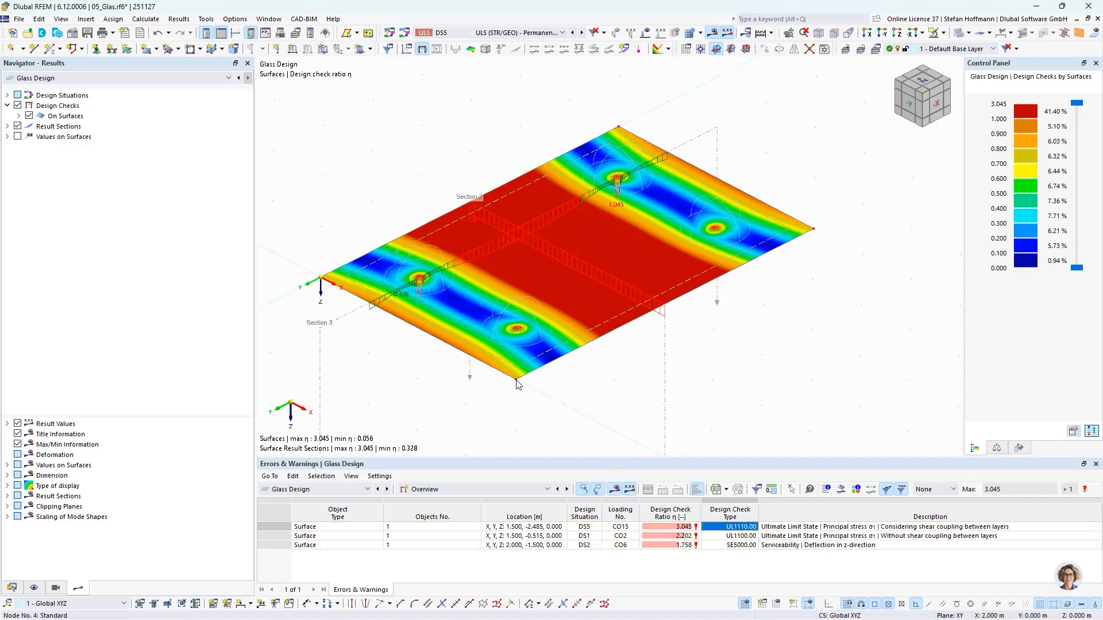
left_click(429, 496)
Return the tables to the Structure category, show the Nodes table and toggle its selection synchronization option
left_click(362, 489)
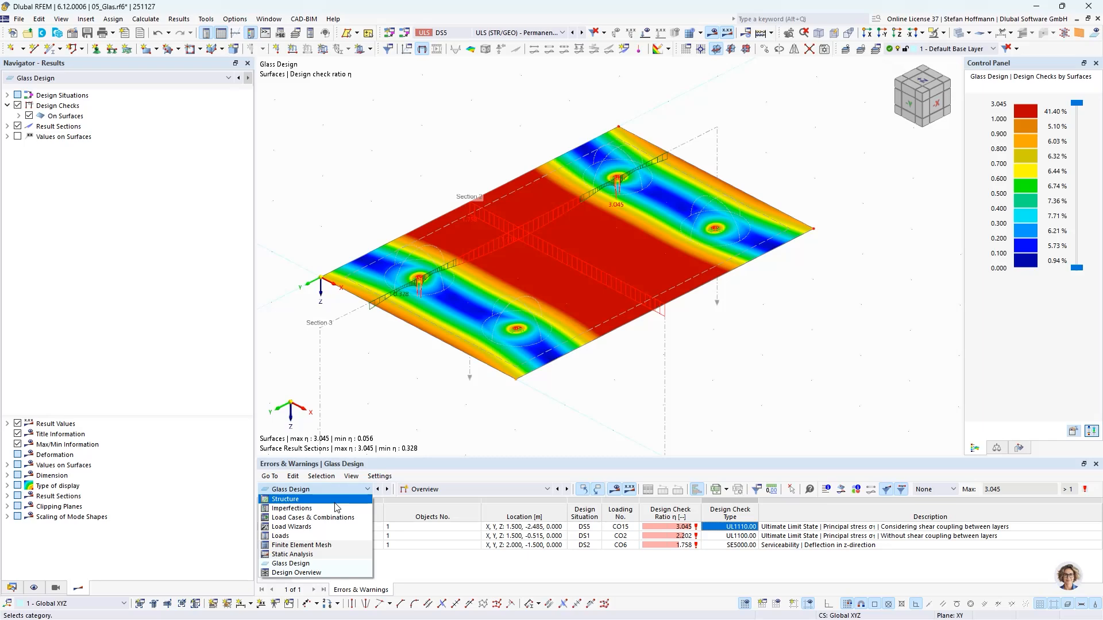
left_click(335, 500)
left_click(478, 589)
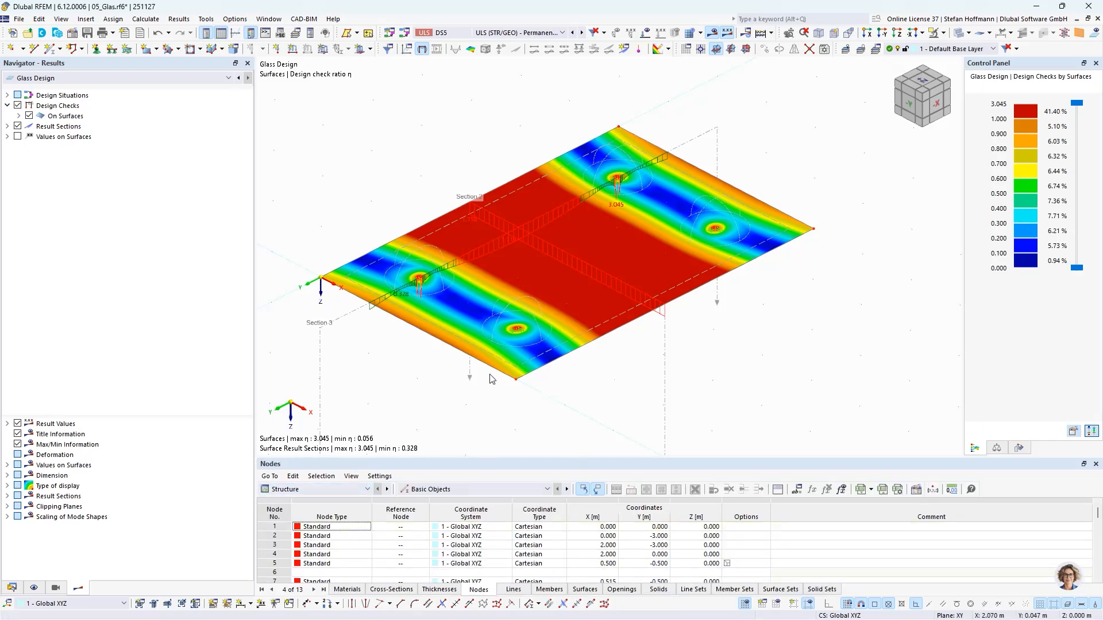
left_click(596, 489)
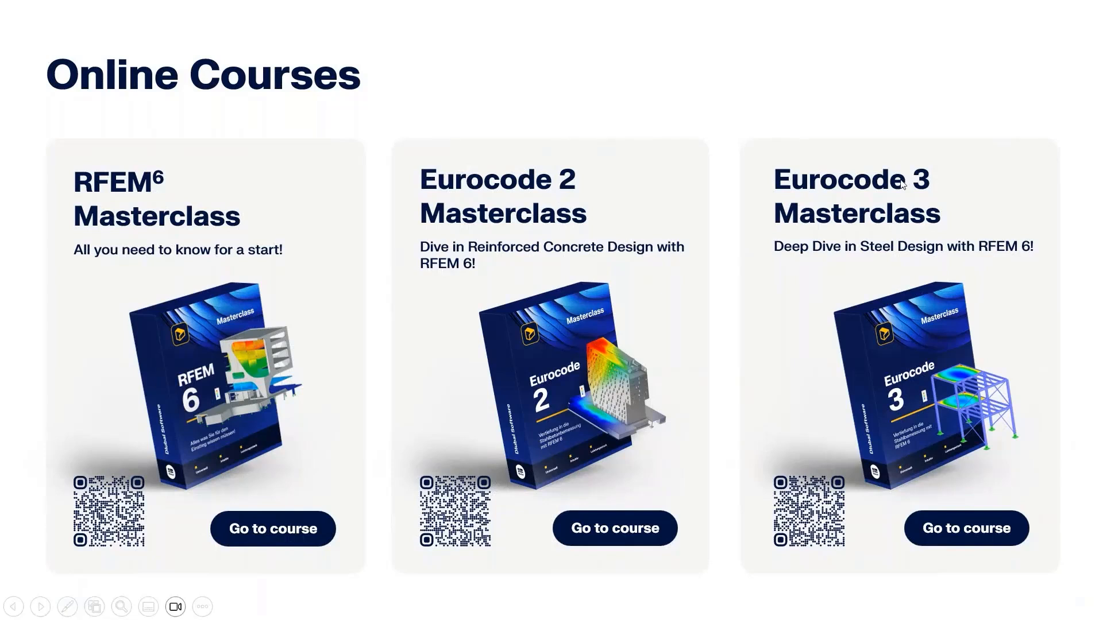
left_click(864, 247)
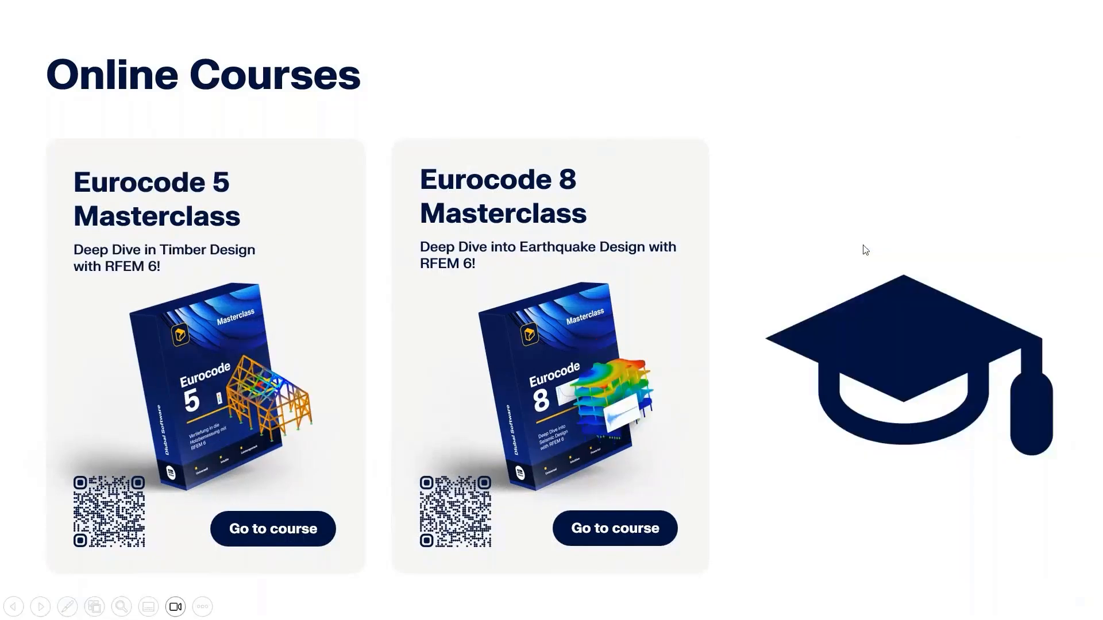